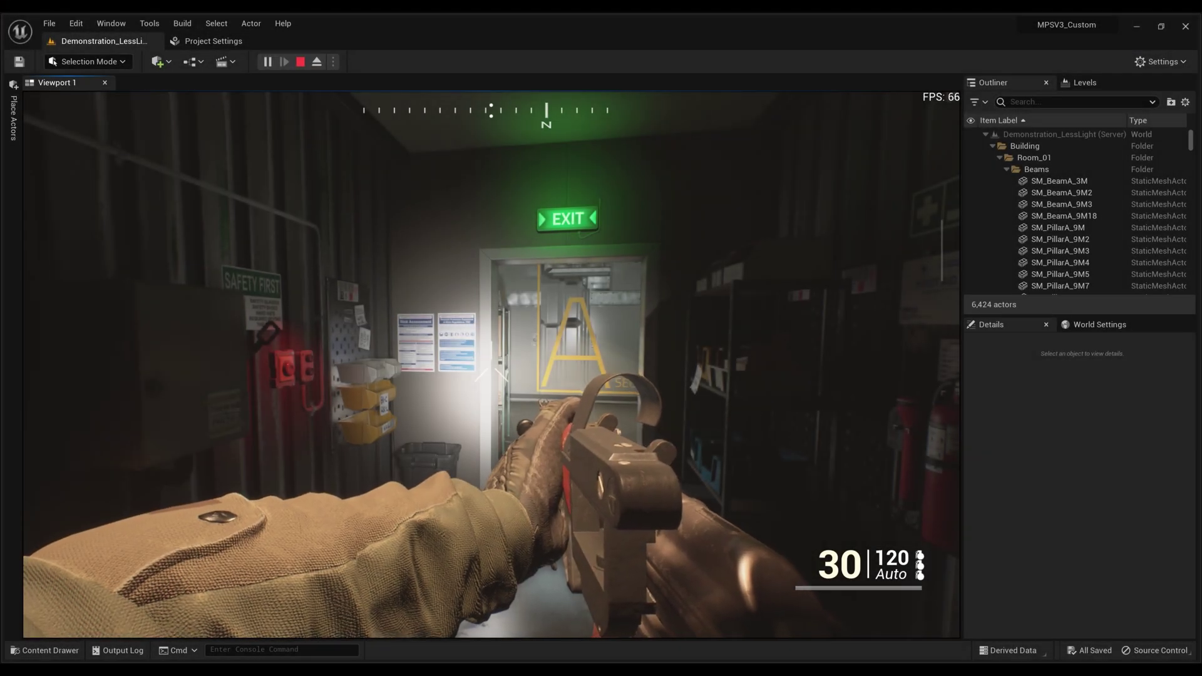
Step: Play-test the Demonstration_LessLight level, walking through the doorway and warehouse aisles and aiming down the rifle's sight
{"action": "key", "text": "w"}
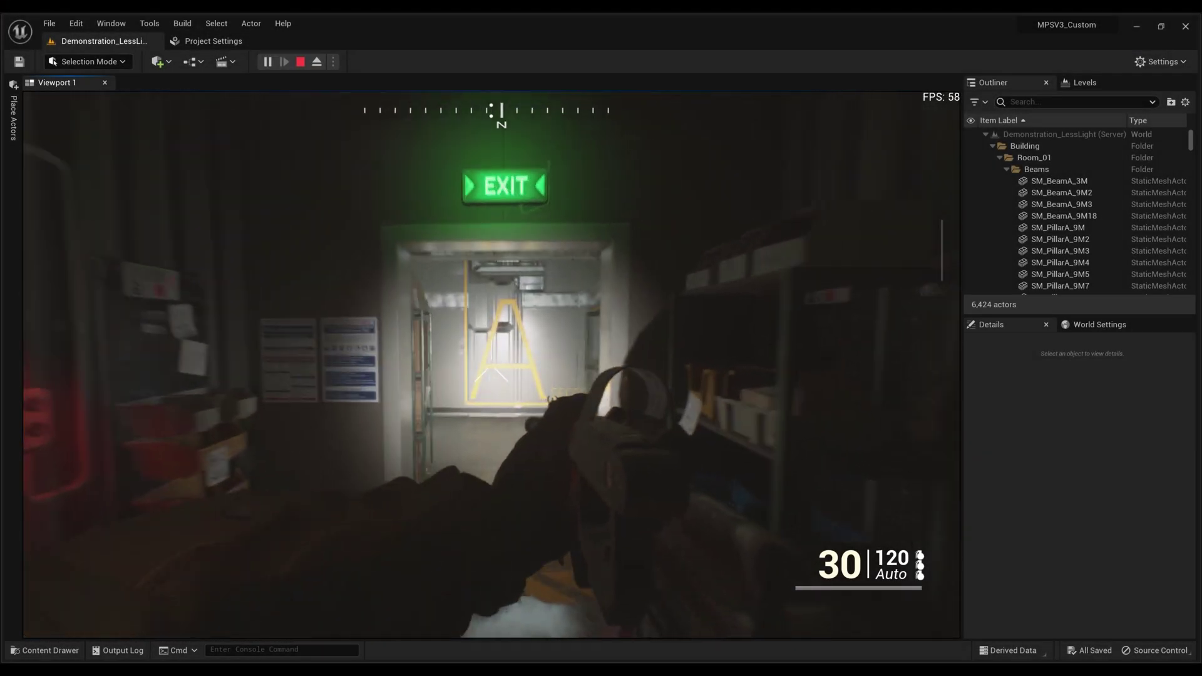
{"action": "key", "text": "w"}
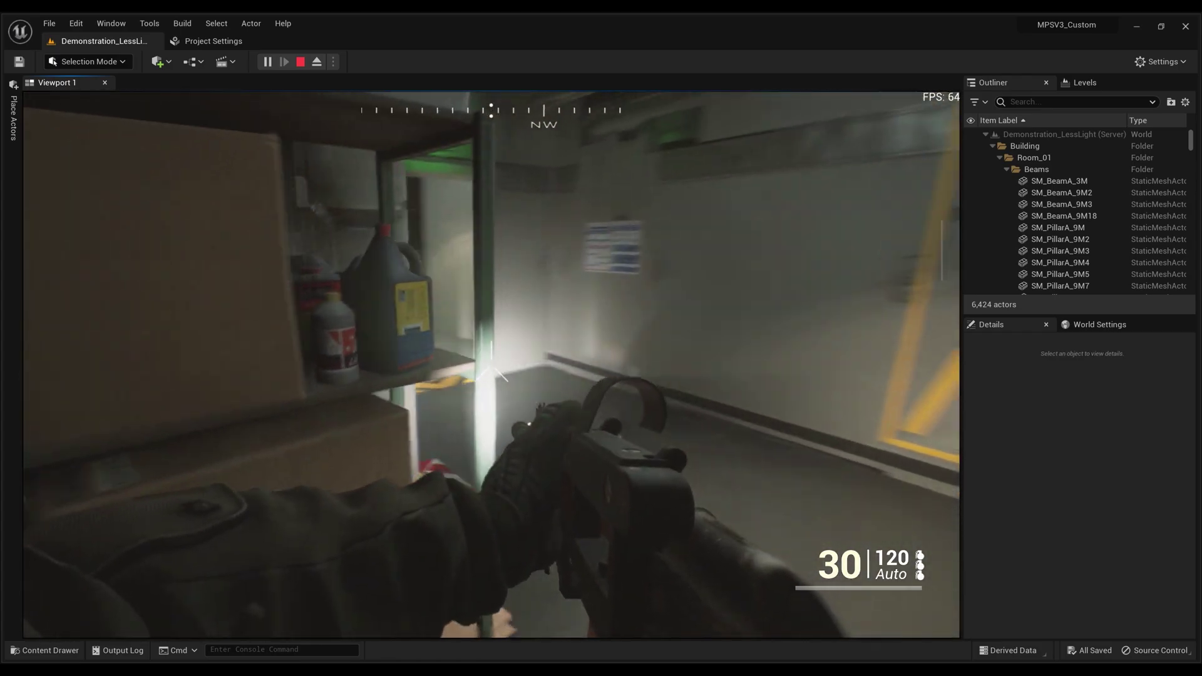
{"action": "key", "text": "w"}
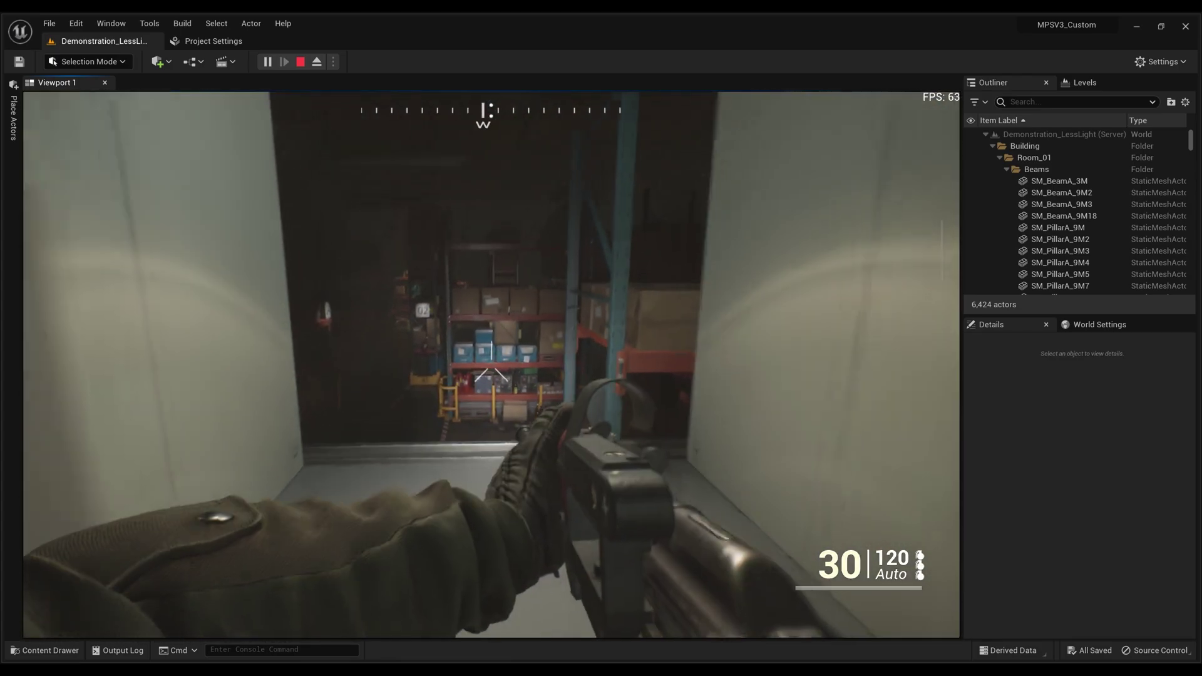
{"action": "key", "text": "w"}
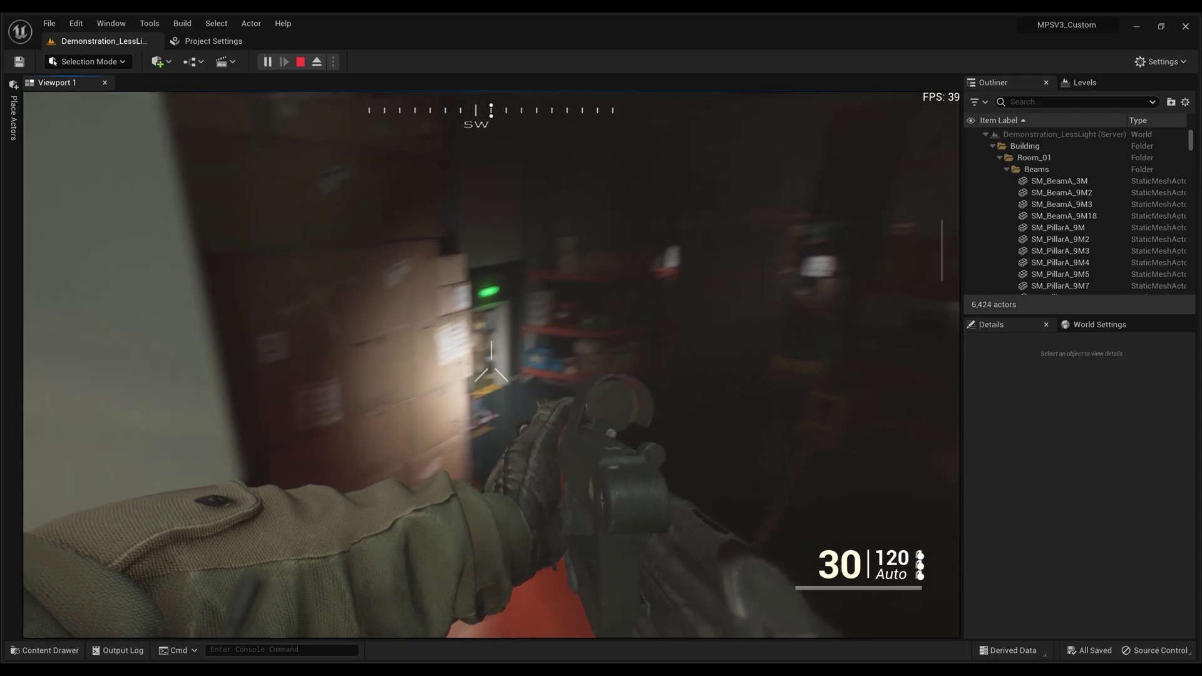
{"action": "key", "text": "w"}
{"action": "key", "text": "f"}
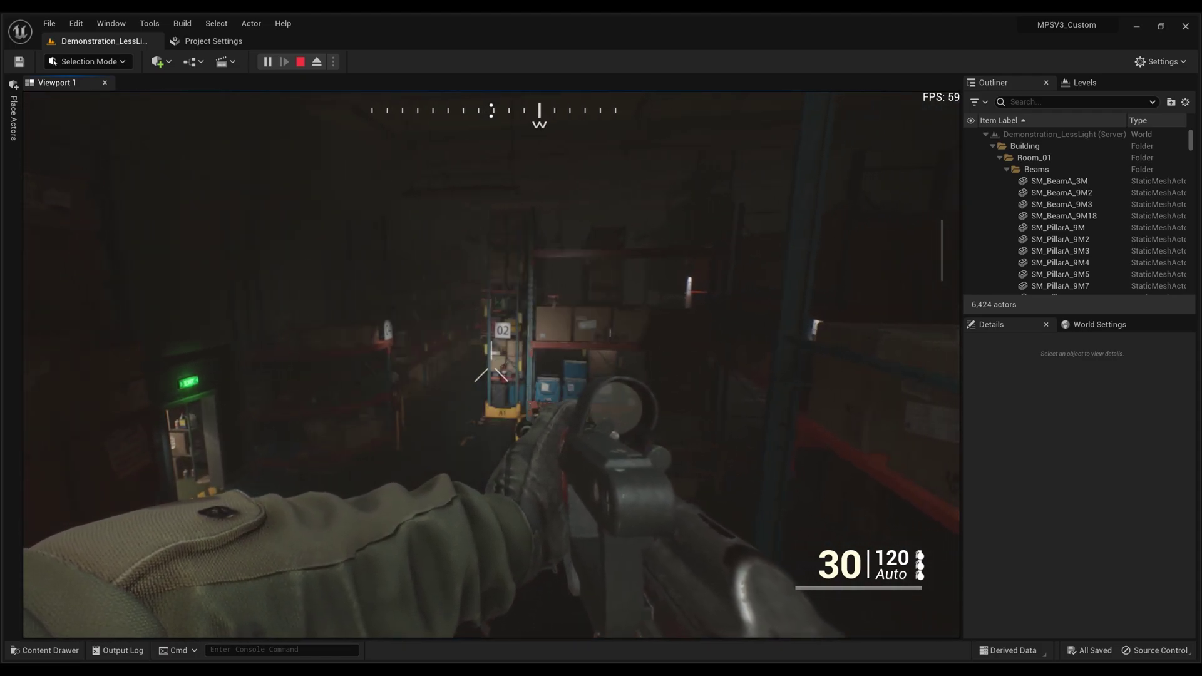
{"action": "key", "text": "w"}
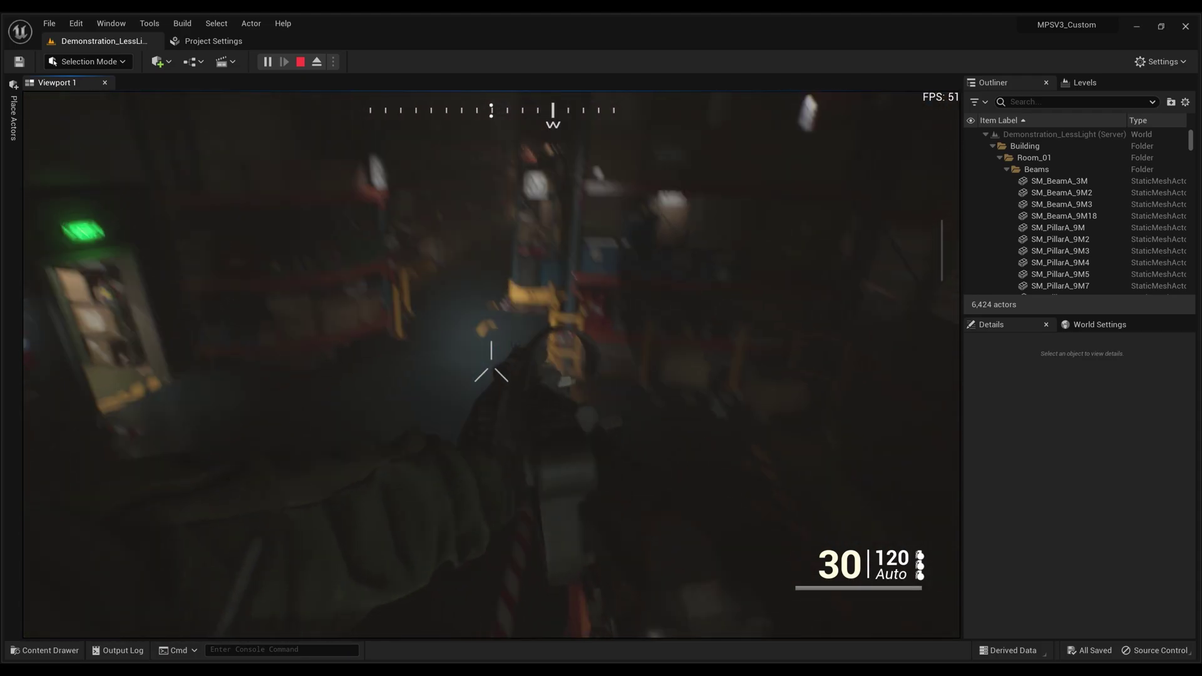
{"action": "key", "text": "w"}
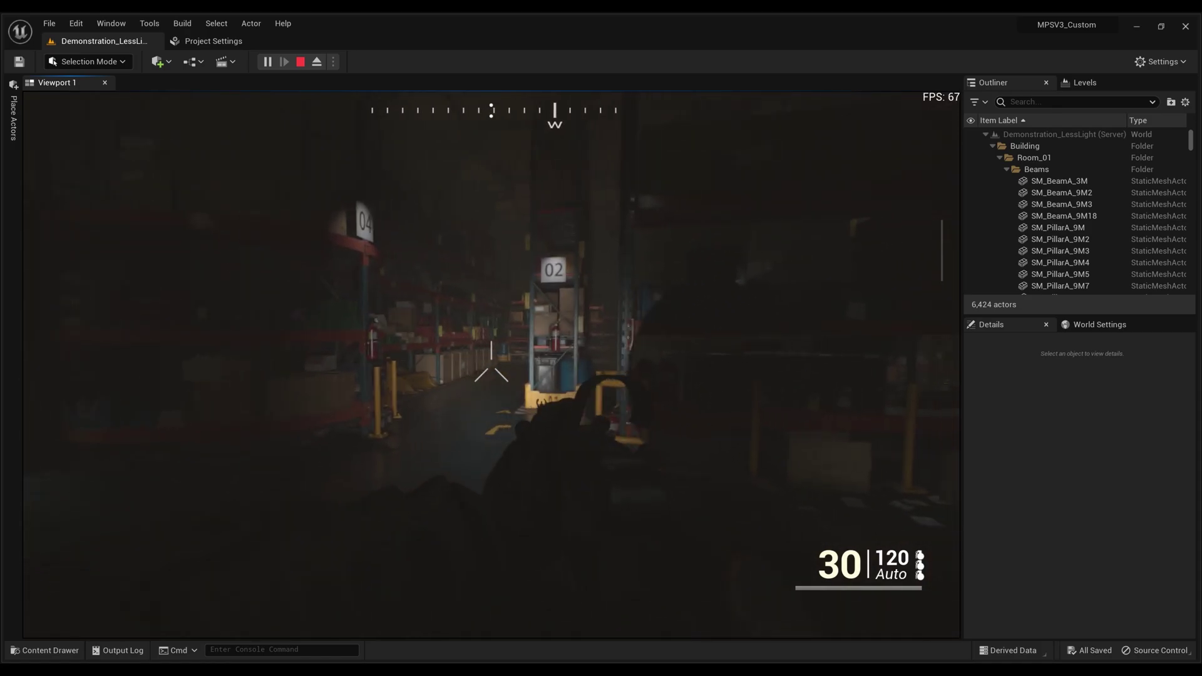
{"action": "key", "text": "w"}
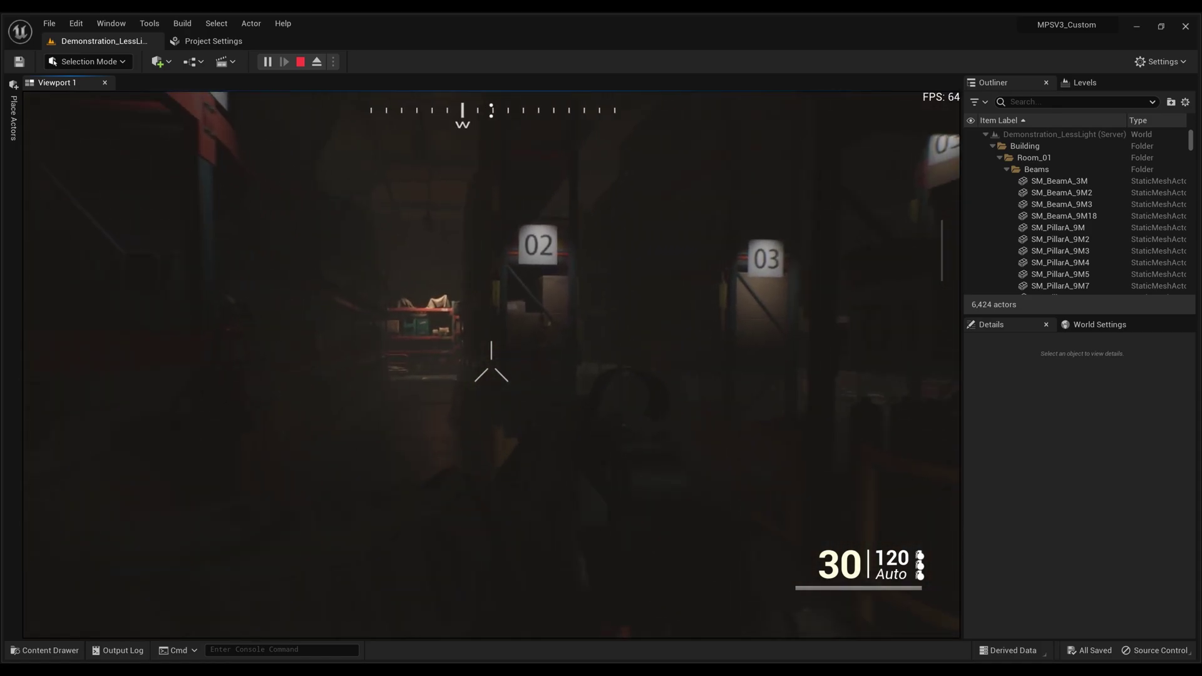
{"action": "key", "text": "w"}
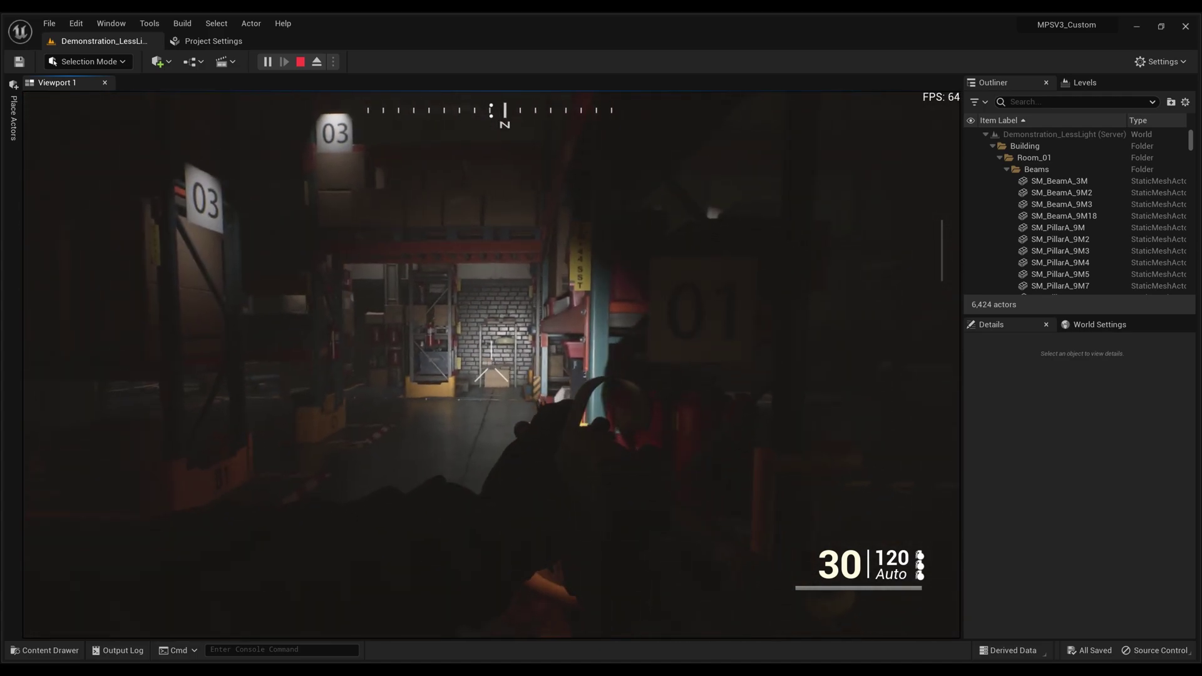
{"action": "key", "text": "f"}
{"action": "key", "text": "w"}
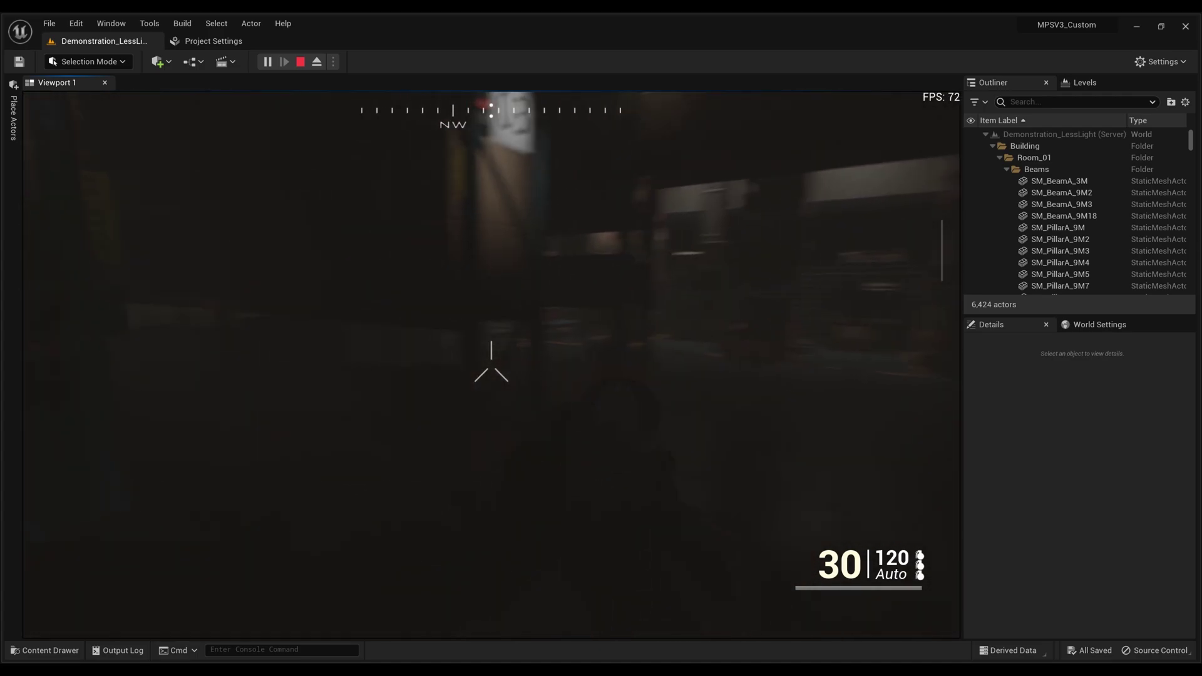
{"action": "key", "text": "d"}
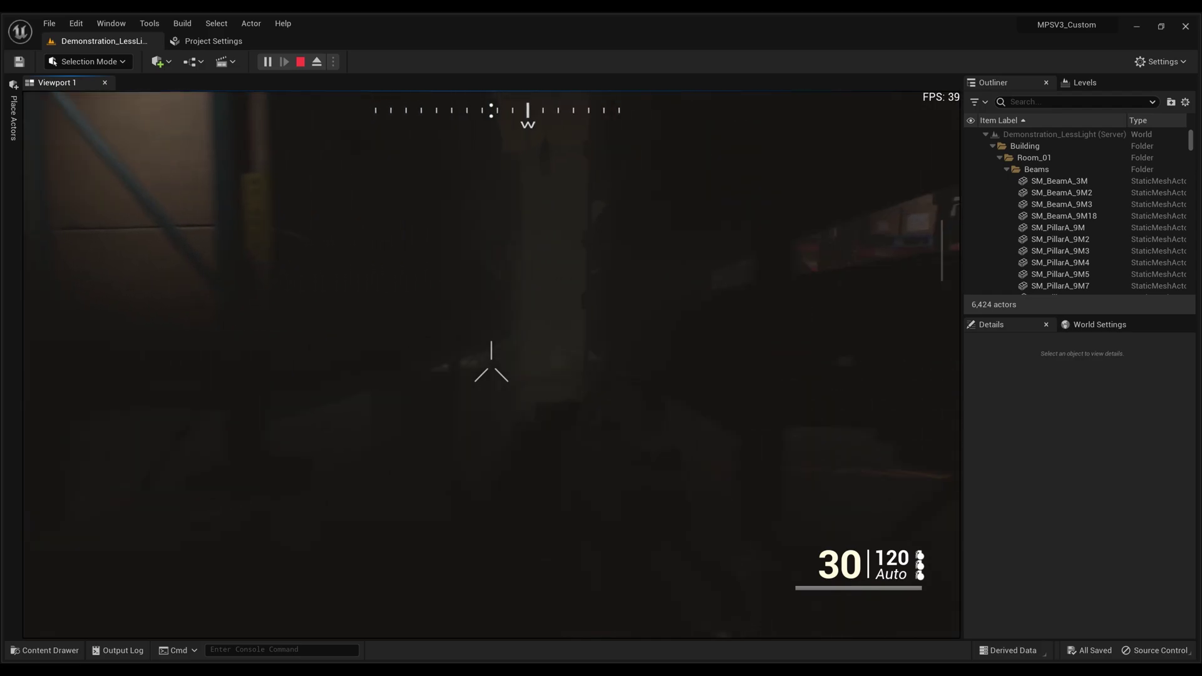
{"action": "key", "text": "w"}
{"action": "key", "text": "w"}
{"action": "right_click", "coordinate": [491, 365]}
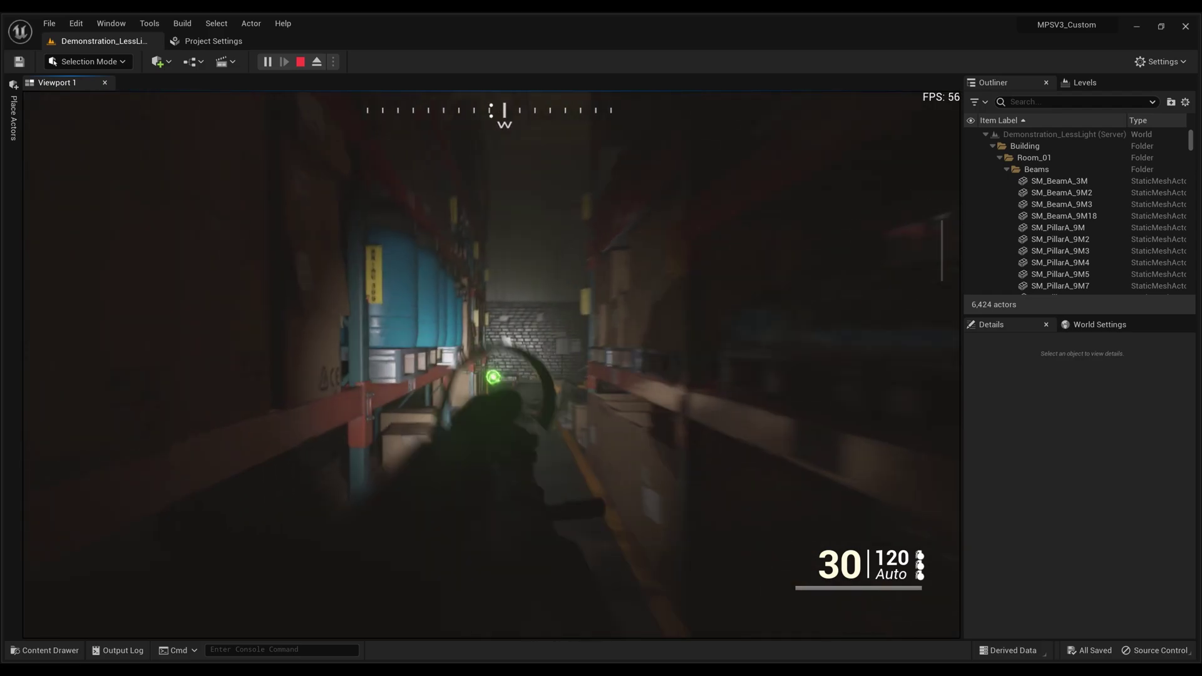
{"action": "key", "text": "w"}
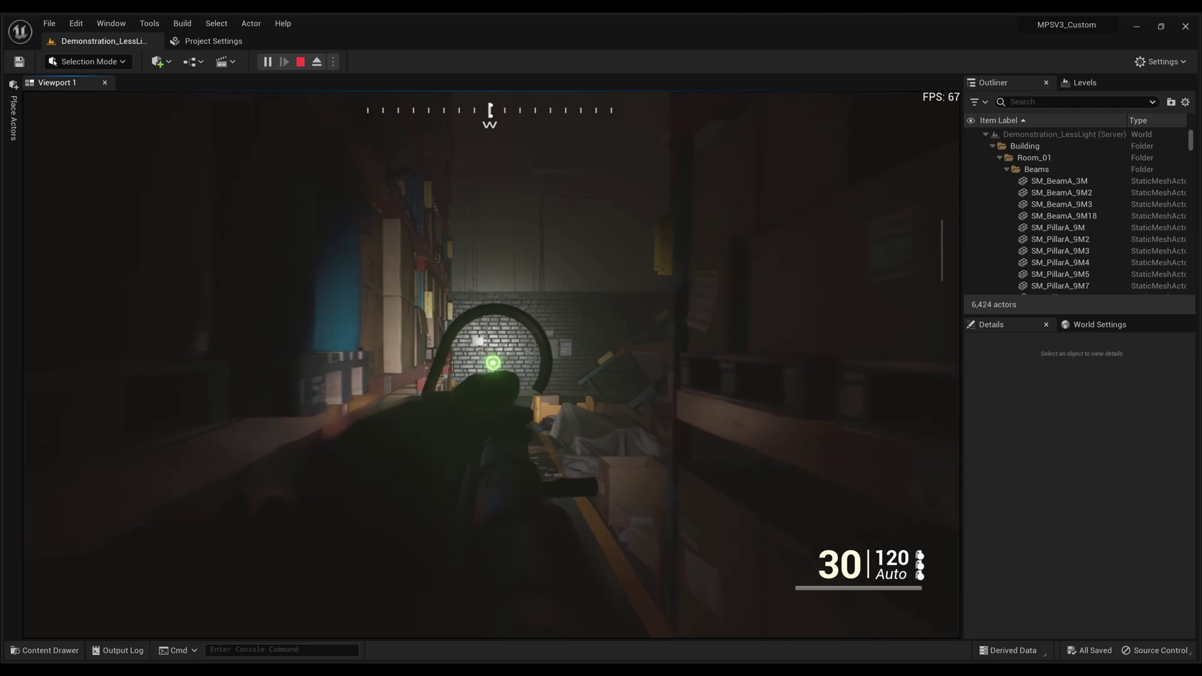
{"action": "key", "text": "w"}
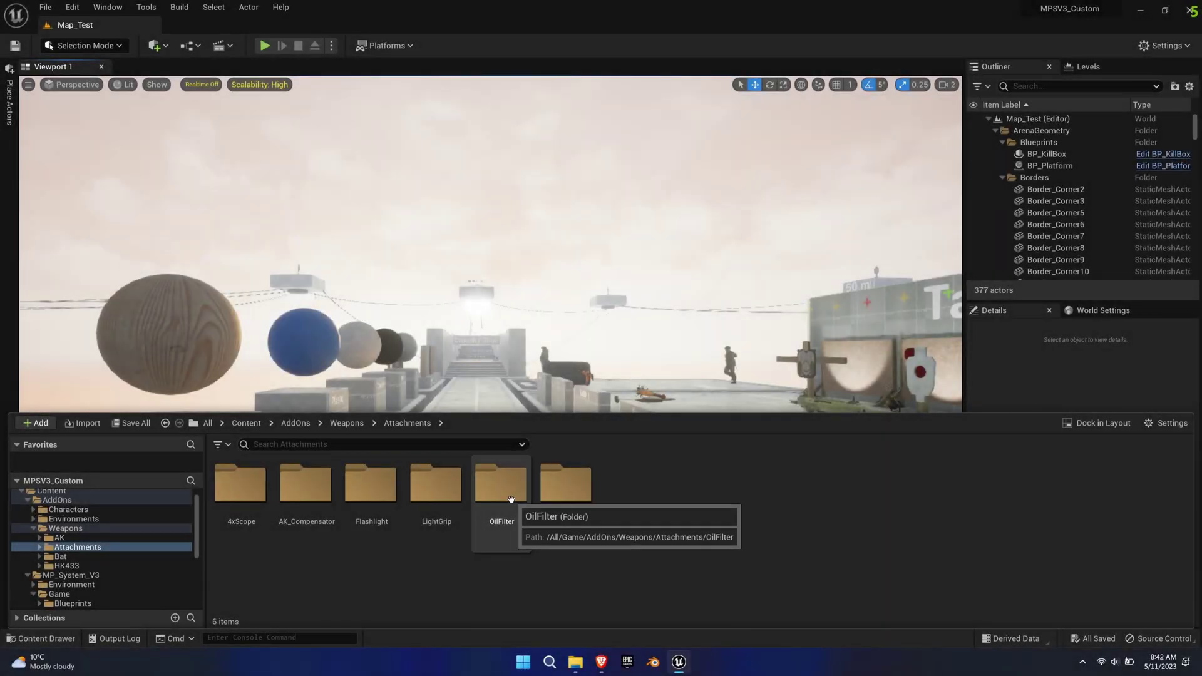
Step: Open the Oil_Filter static mesh from the OilFilter attachments folder and add a socket at its origin, keeping the default name
{"action": "double_click", "coordinate": [511, 499]}
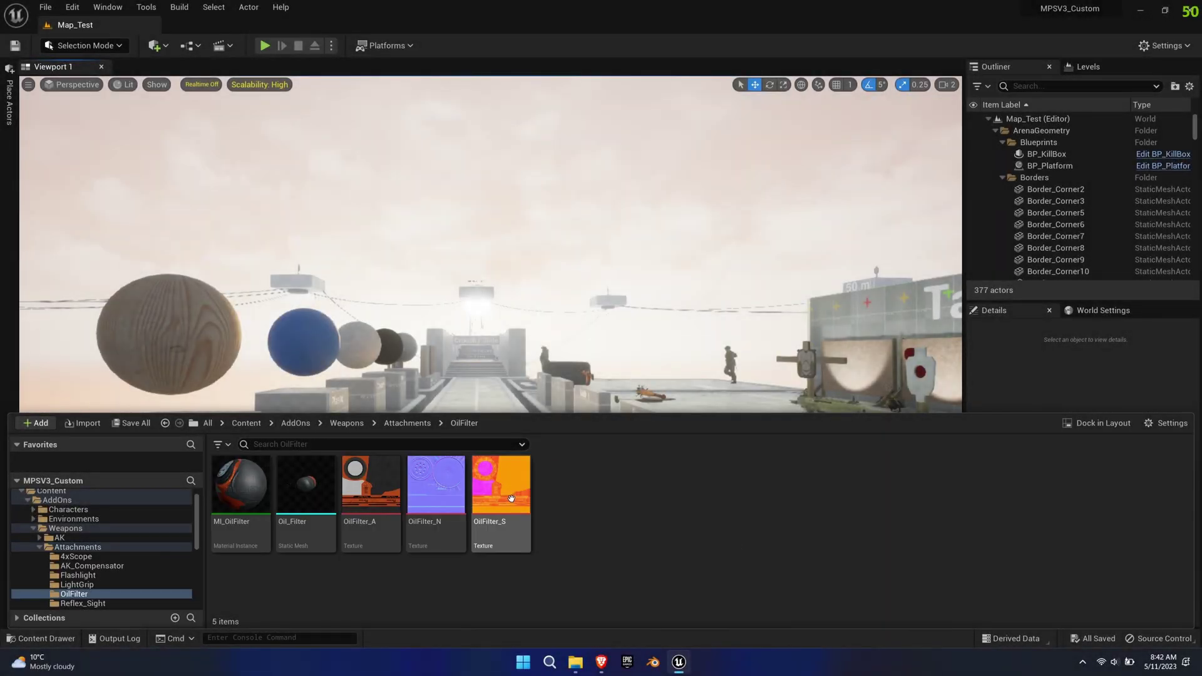
{"action": "double_click", "coordinate": [306, 495]}
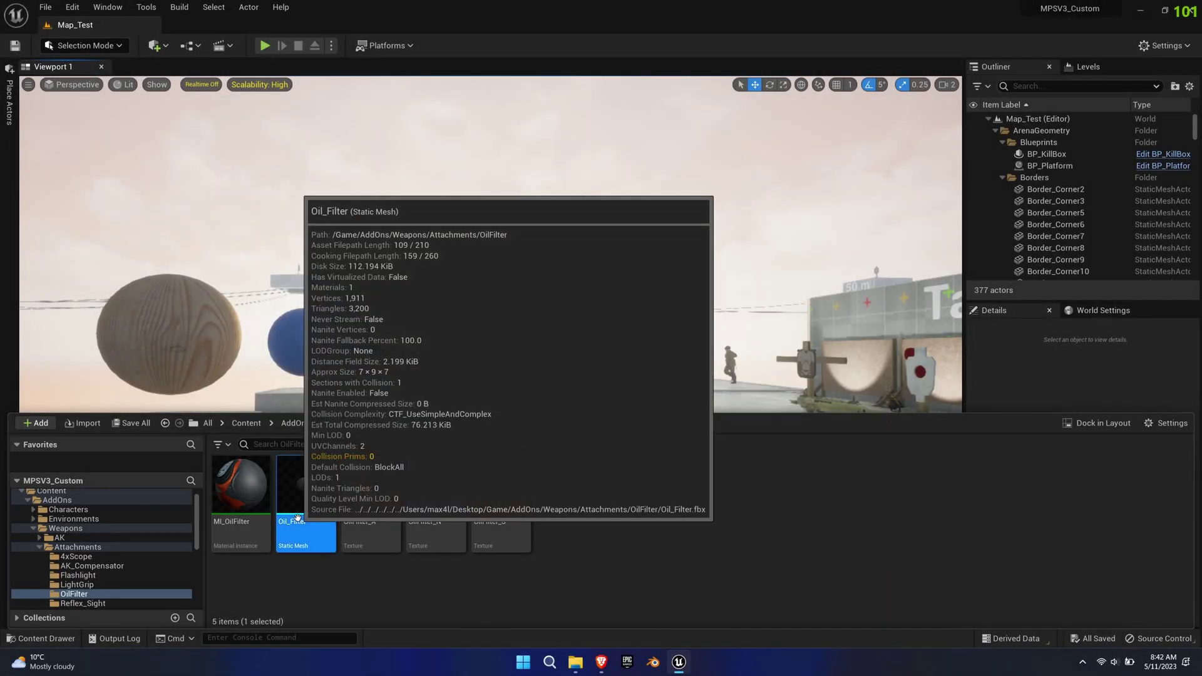
{"action": "key", "text": "f"}
{"action": "left_click_drag", "start_coordinate": [502, 434], "coordinate": [470, 413], "text": "alt"}
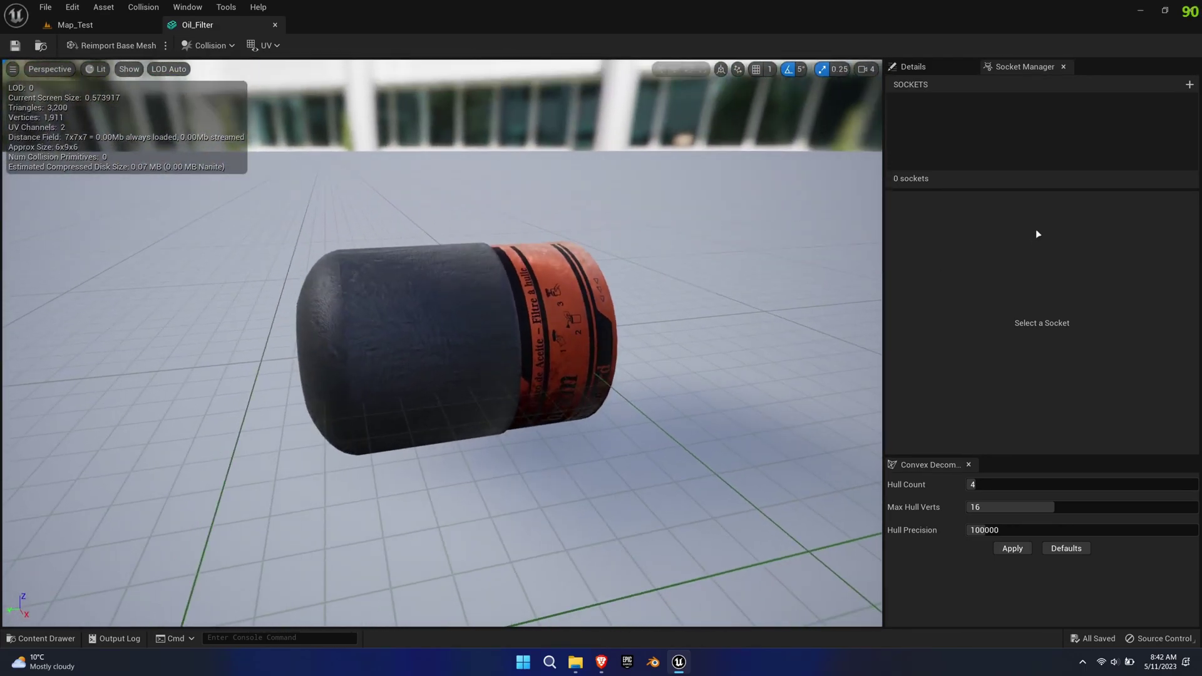
{"action": "left_click", "coordinate": [186, 8]}
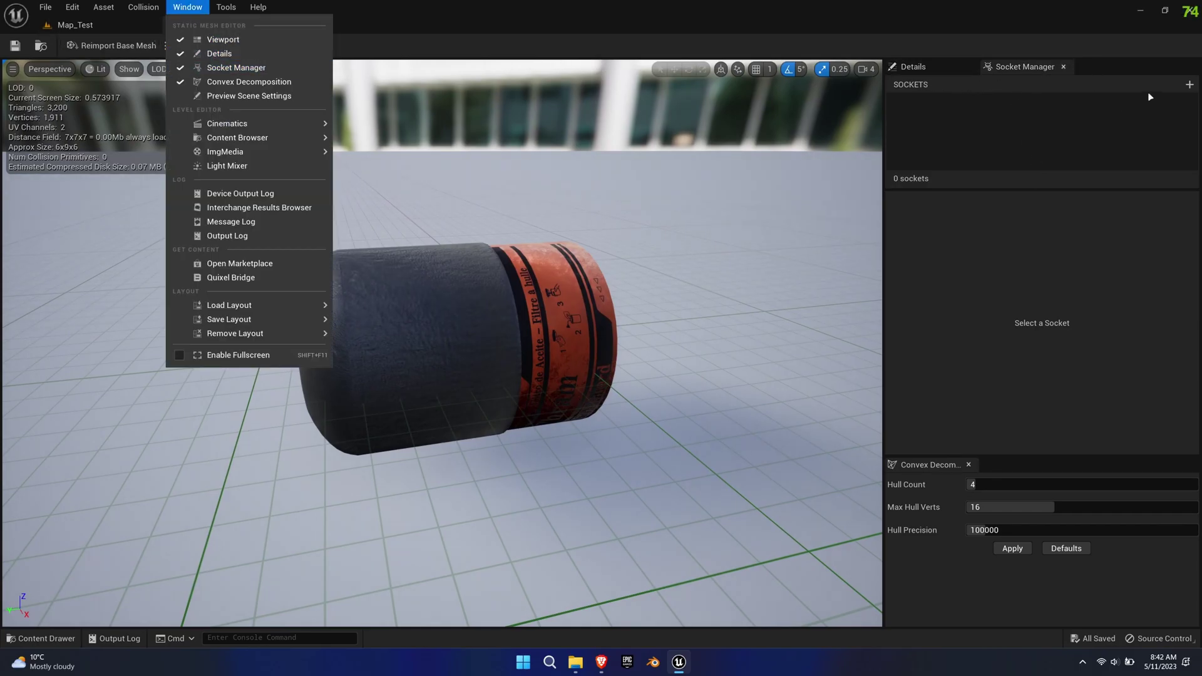
{"action": "left_click", "coordinate": [1190, 84]}
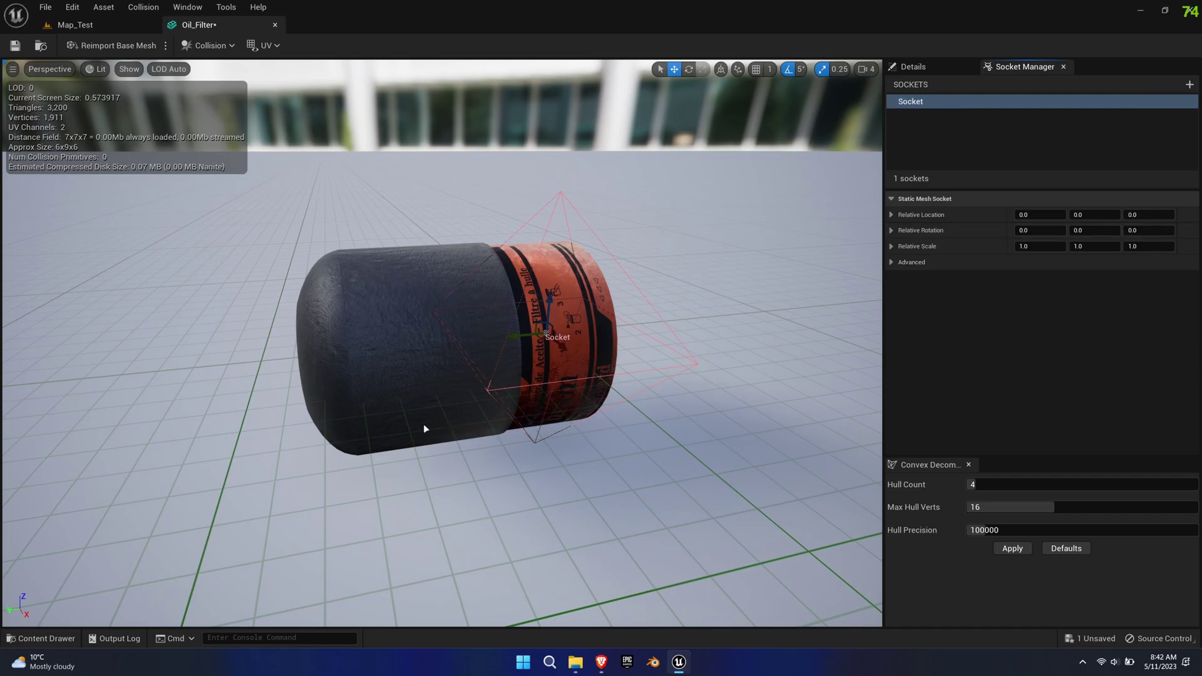
Step: Add a second socket named MuzzleFlash, move it along Y to about 8.8 at the filter's closed end, then save and close the mesh
{"action": "left_click_drag", "start_coordinate": [476, 407], "coordinate": [501, 392], "text": "alt"}
{"action": "left_click", "coordinate": [1190, 85]}
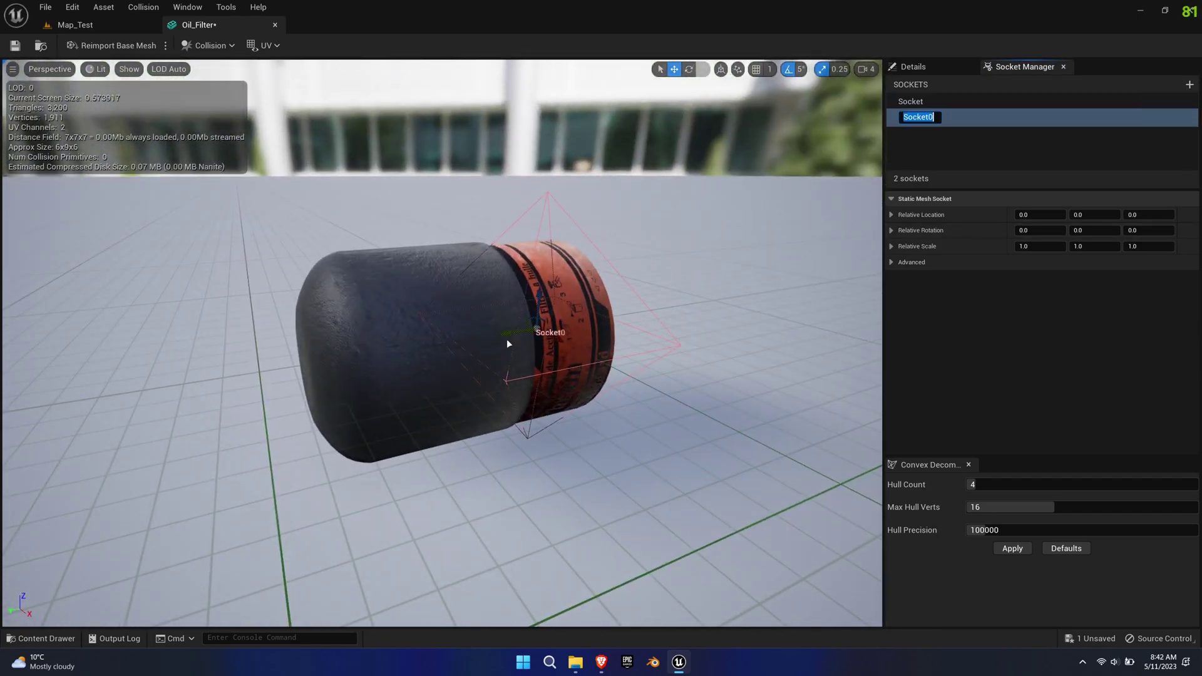
{"action": "left_click_drag", "start_coordinate": [506, 340], "coordinate": [471, 338]}
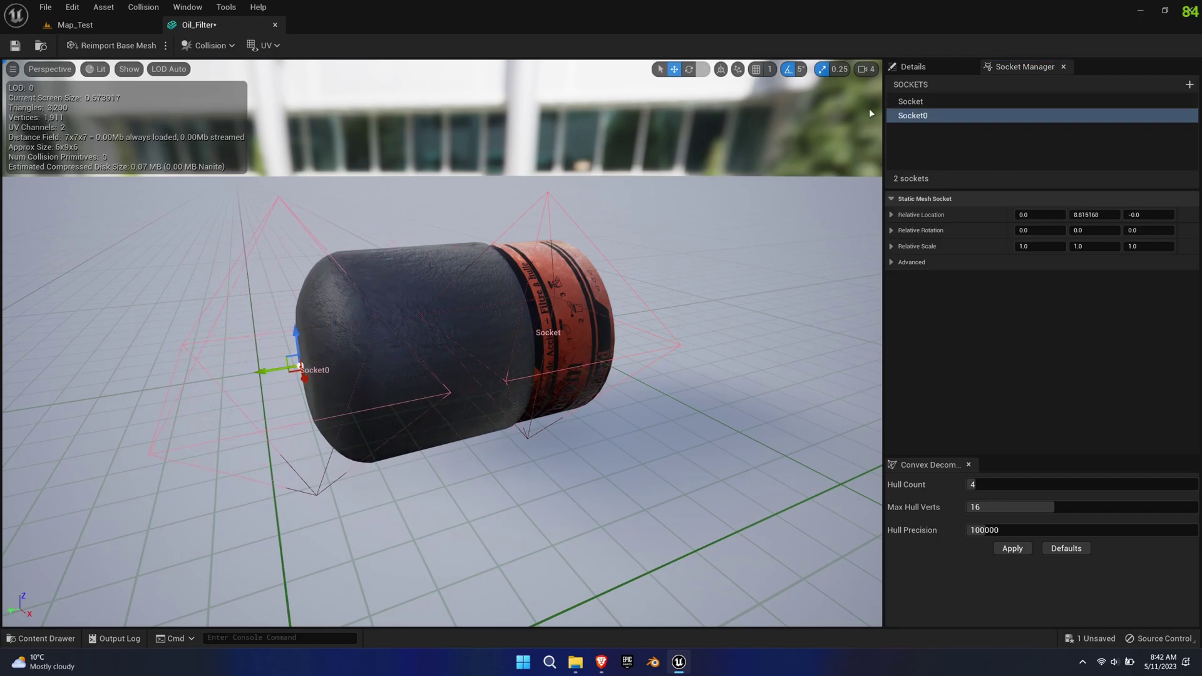
{"action": "double_click", "coordinate": [920, 118]}
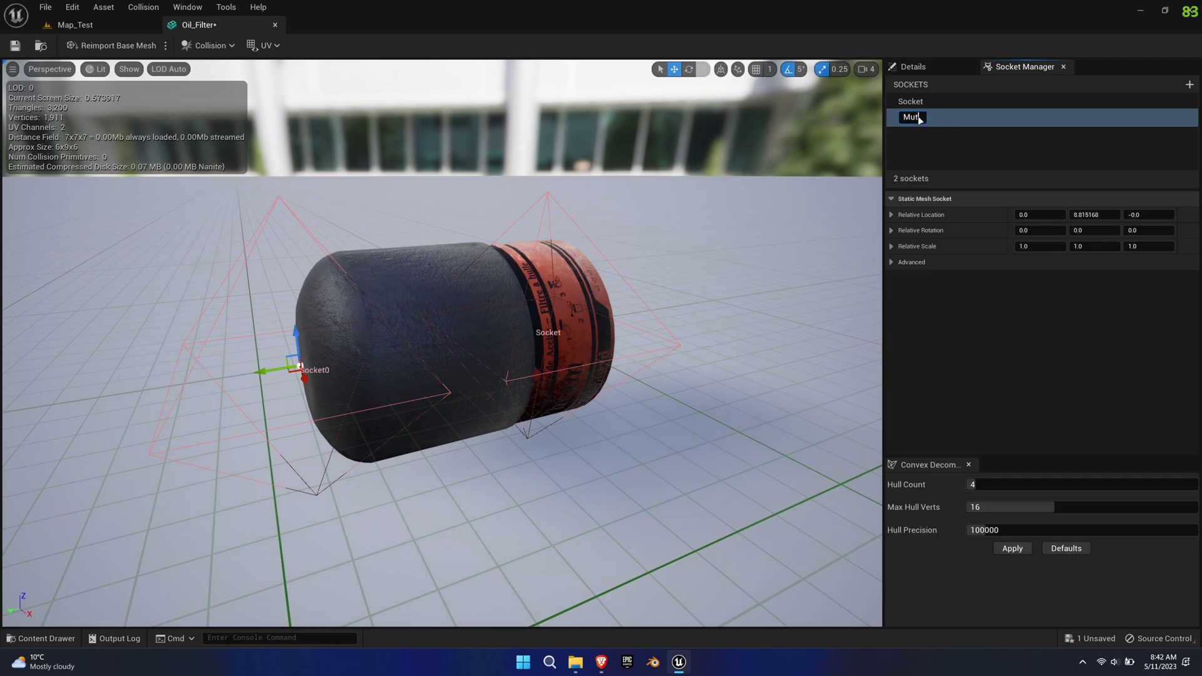
{"action": "type", "text": "MuzzleFlash"}
{"action": "key", "text": "Return"}
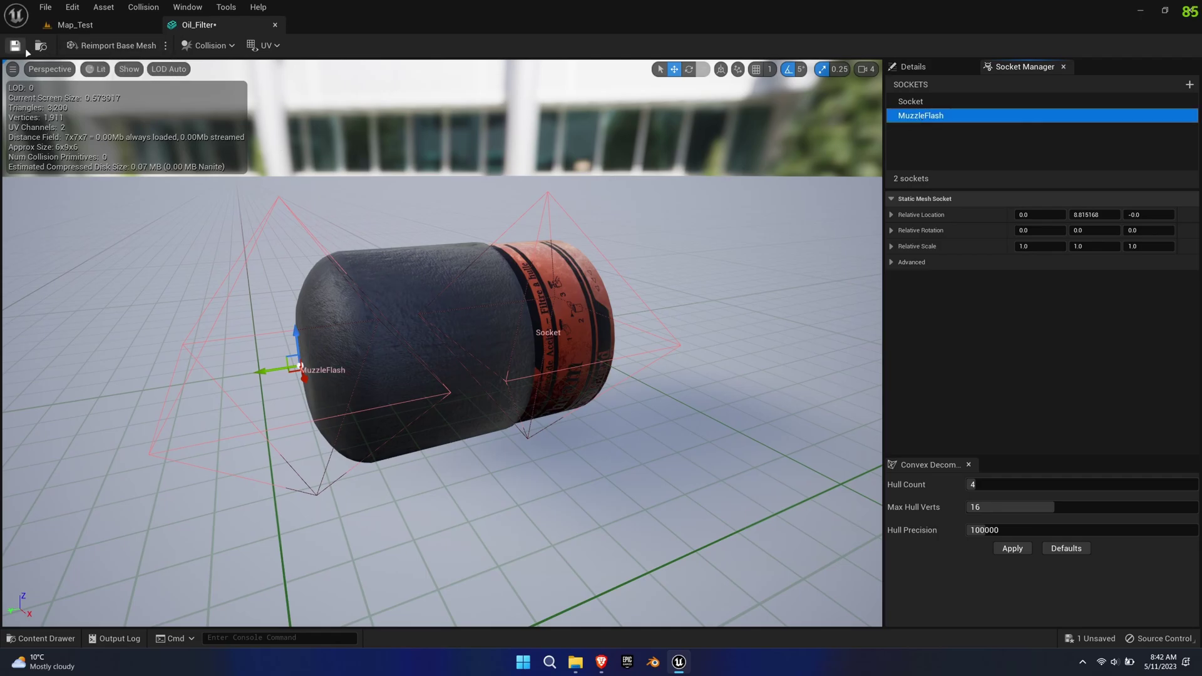
{"action": "left_click", "coordinate": [275, 24]}
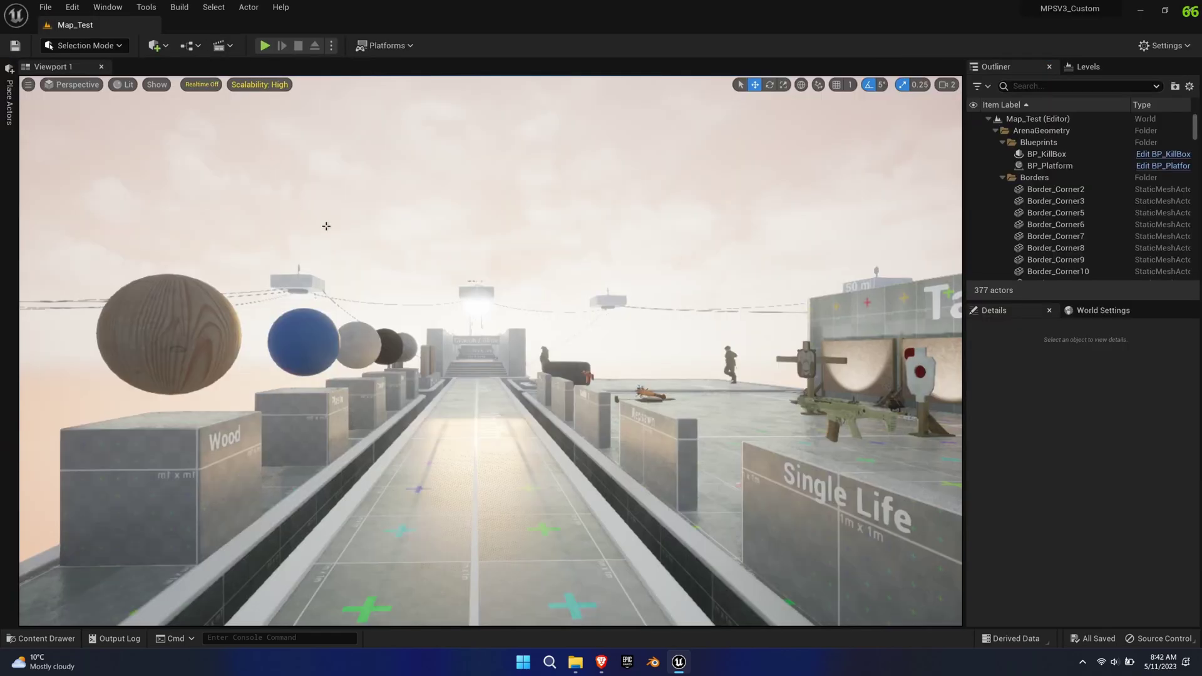
Step: Open the ENUM_Attachments enumeration from MP_System_V3/Game/Blueprints/Enums
{"action": "key", "text": "ctrl+space"}
{"action": "left_click", "coordinate": [663, 542]}
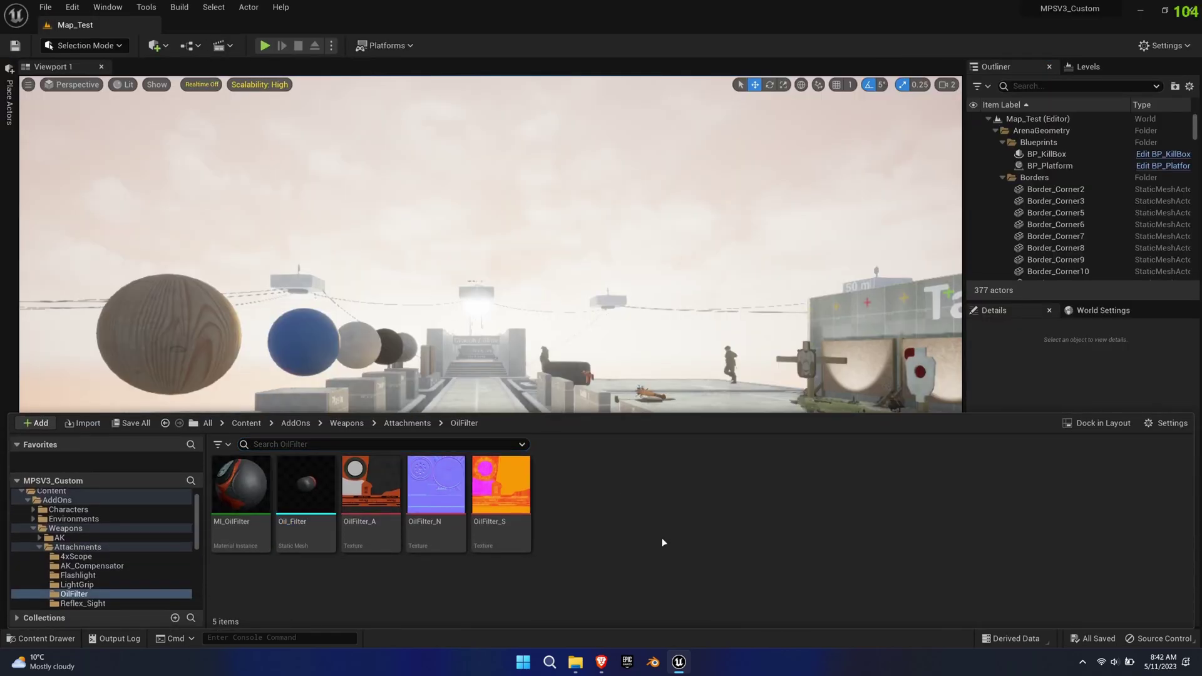
{"action": "scroll", "coordinate": [110, 565], "scroll_direction": "down", "scroll_amount": 5}
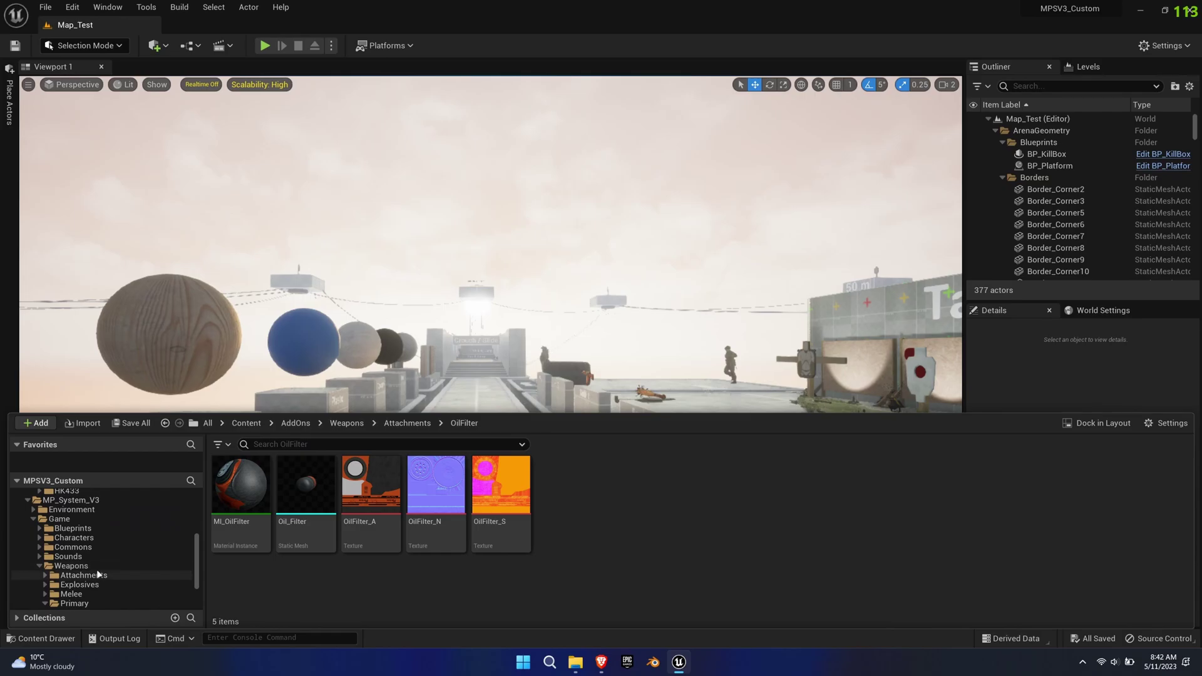
{"action": "left_click", "coordinate": [71, 529]}
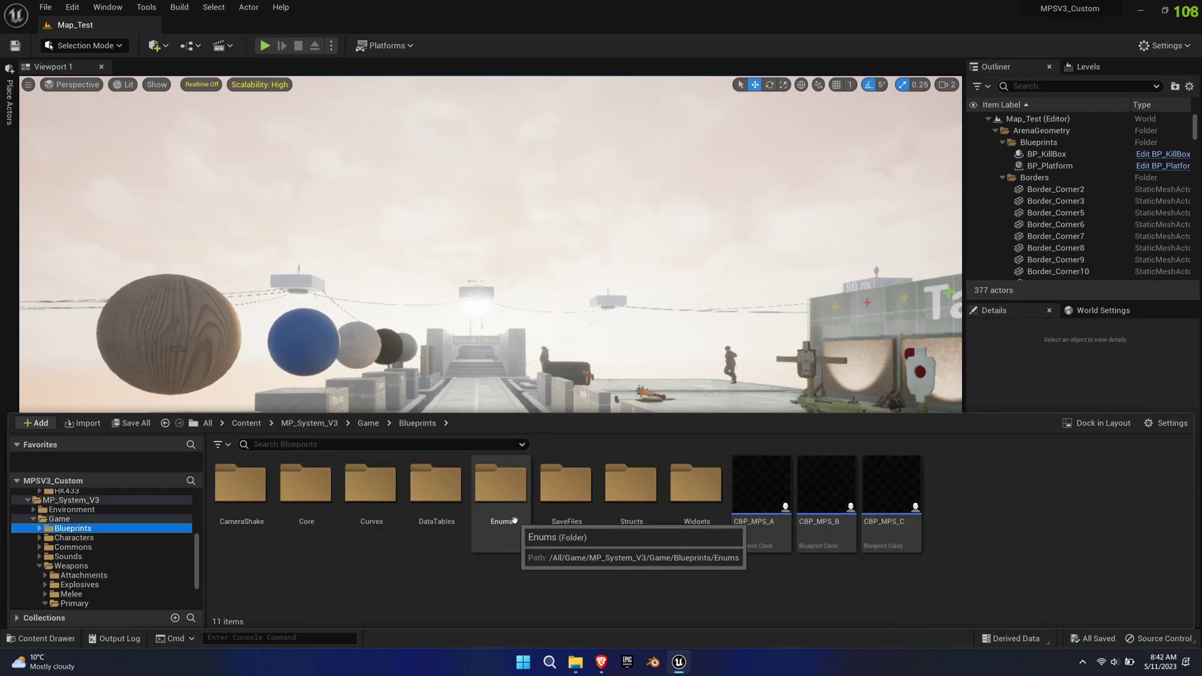
{"action": "double_click", "coordinate": [501, 495]}
{"action": "double_click", "coordinate": [307, 495]}
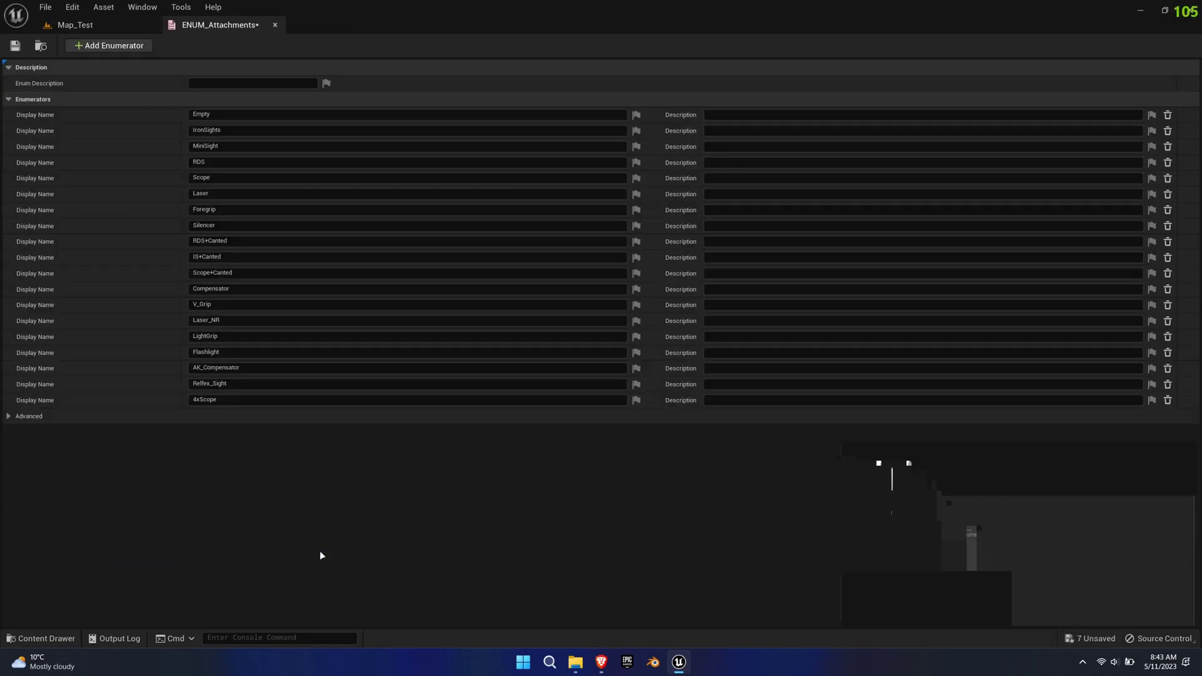
Step: Add an enumerator named OilFilter at the end of ENUM_Attachments and close the enumeration
{"action": "left_click", "coordinate": [136, 49]}
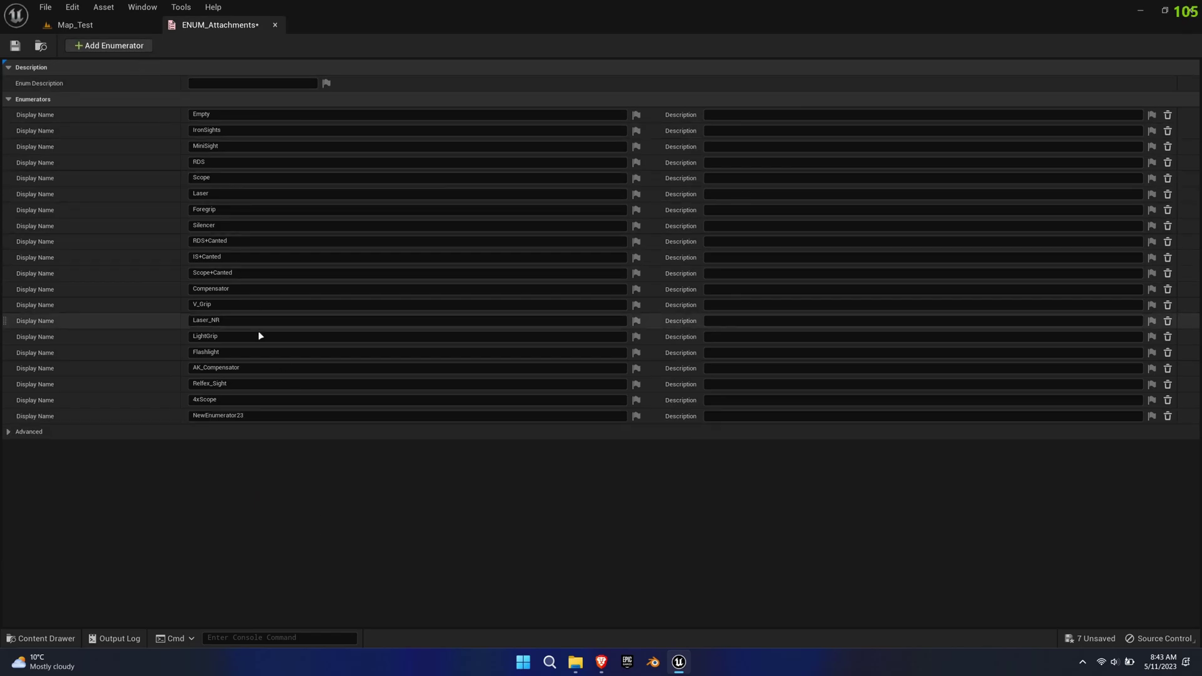
{"action": "left_click", "coordinate": [194, 418]}
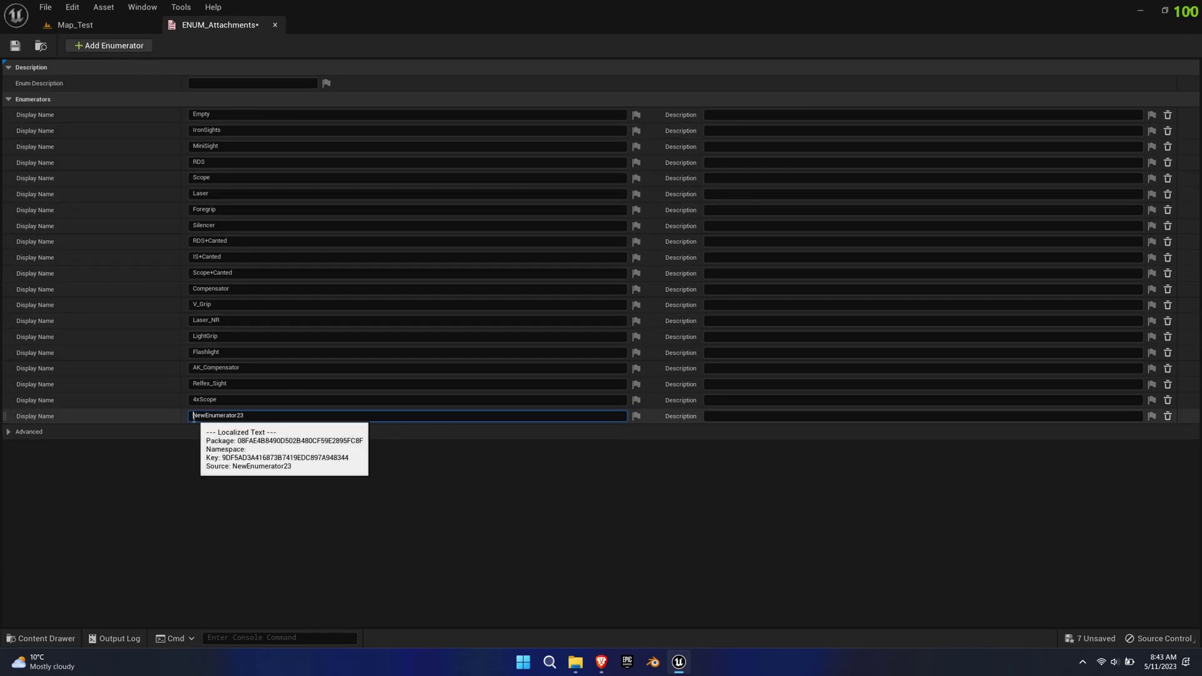
{"action": "type", "text": "OilFilter"}
{"action": "key", "text": "Return"}
{"action": "left_click", "coordinate": [221, 416]}
{"action": "left_click", "coordinate": [274, 26]}
Step: Open ENUM_Muzzle from the Enums/Attachments folder, add an enumerator named OilFilter, then save and close it
{"action": "key", "text": "ctrl+space"}
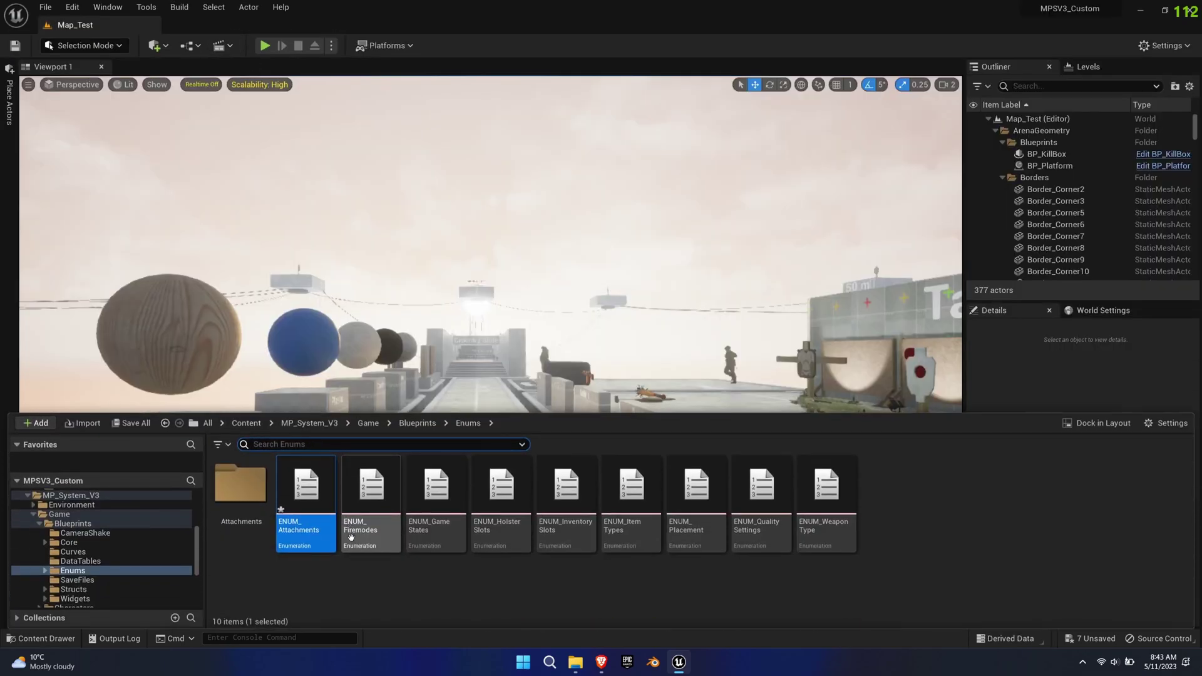
{"action": "double_click", "coordinate": [256, 510]}
{"action": "double_click", "coordinate": [249, 536]}
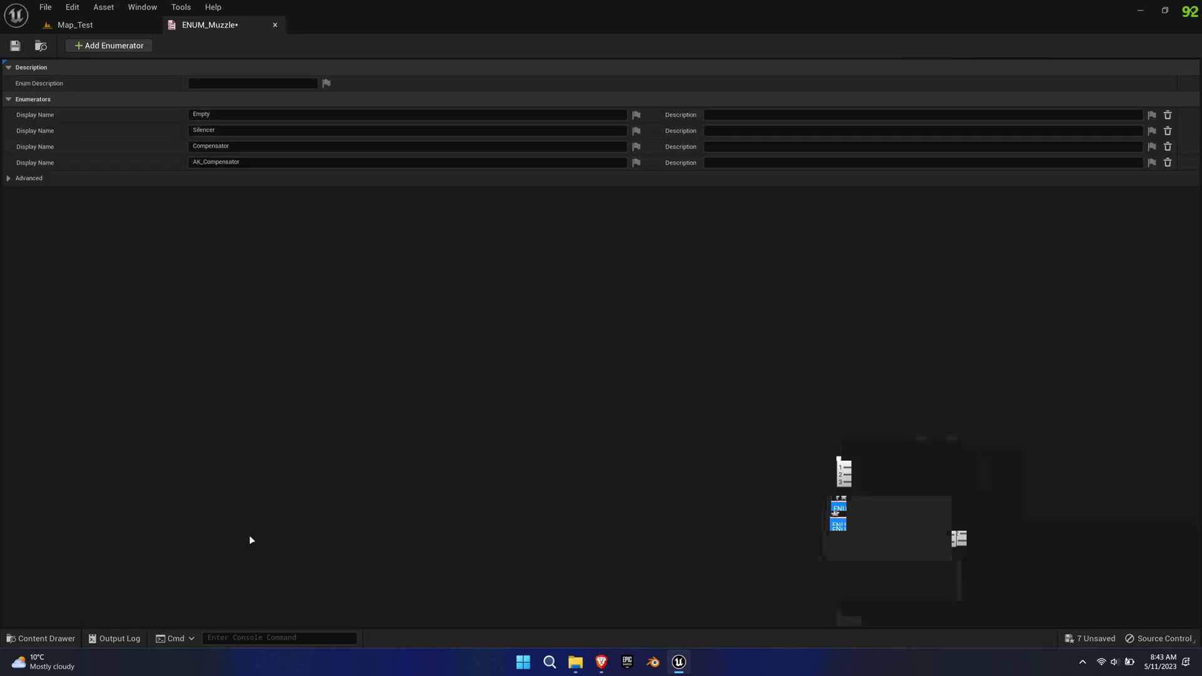
{"action": "left_click", "coordinate": [119, 44]}
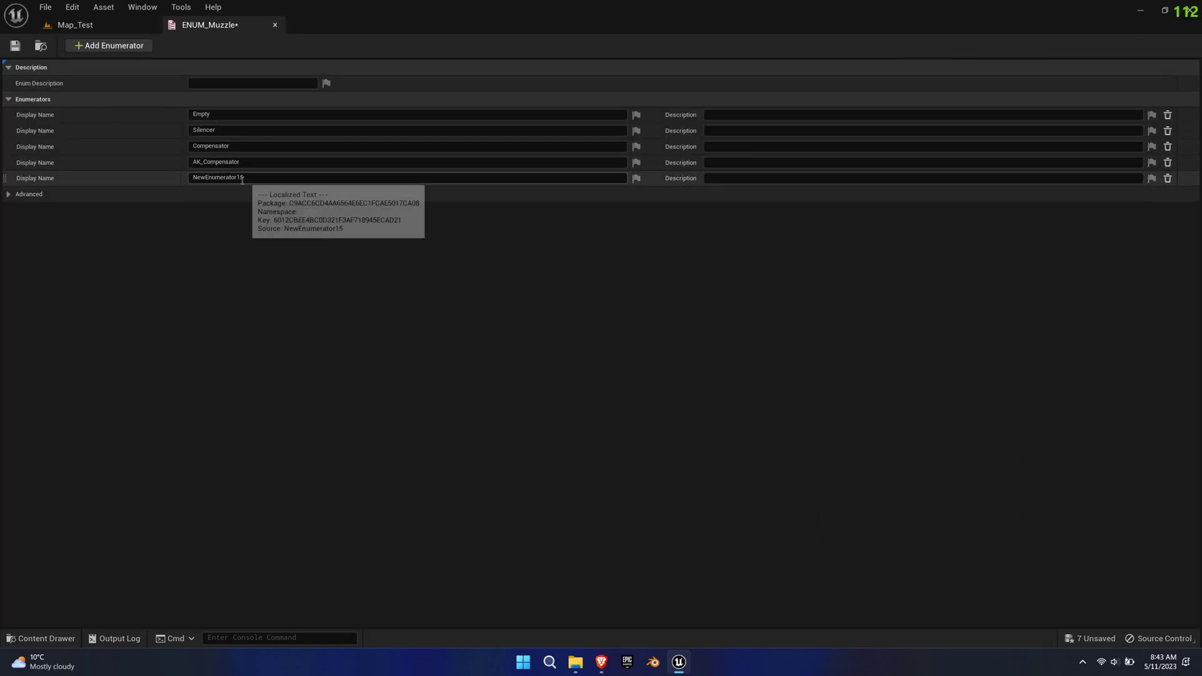
{"action": "key", "text": "Return"}
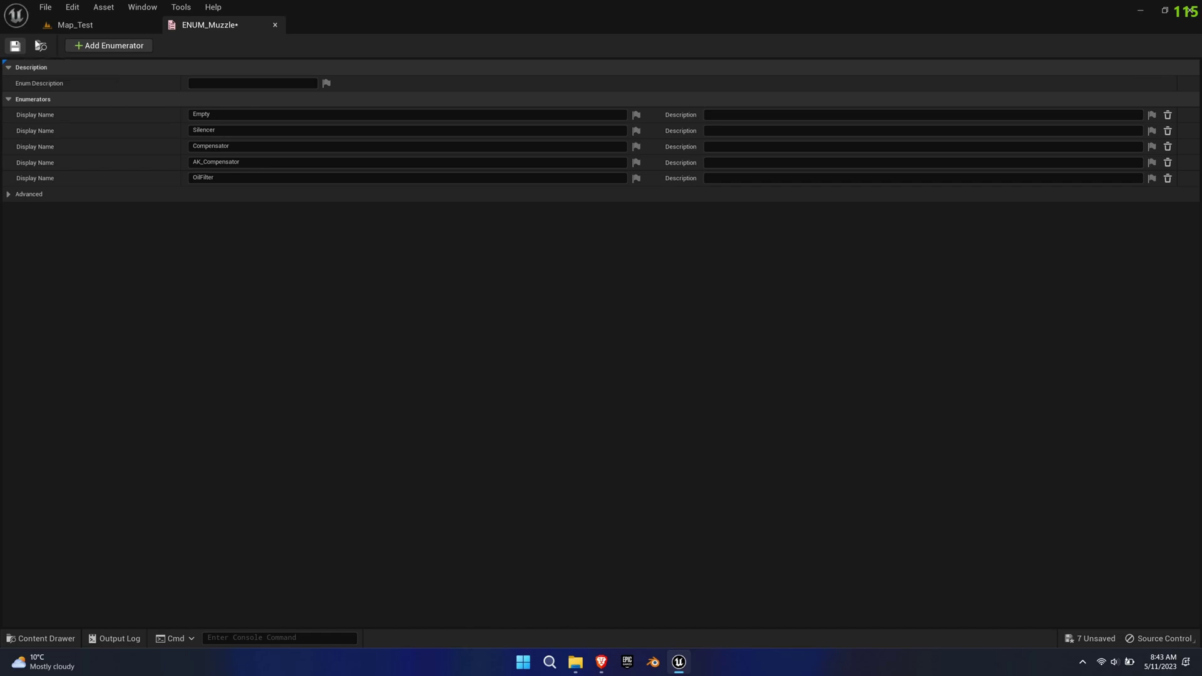
{"action": "left_click", "coordinate": [274, 24]}
{"action": "key", "text": "ctrl+space"}
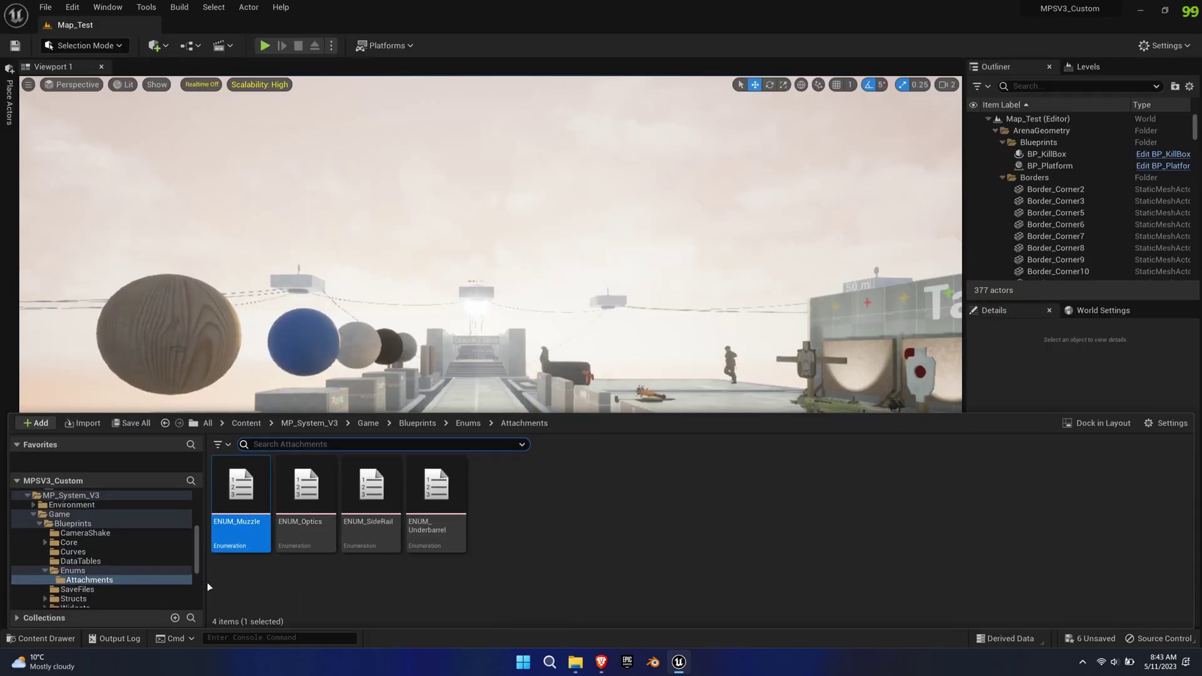
Step: Open DT_Muzzle from the Blueprints/DataTables folder and duplicate the Silencer row as a new row named OilFilter
{"action": "left_click", "coordinate": [97, 563]}
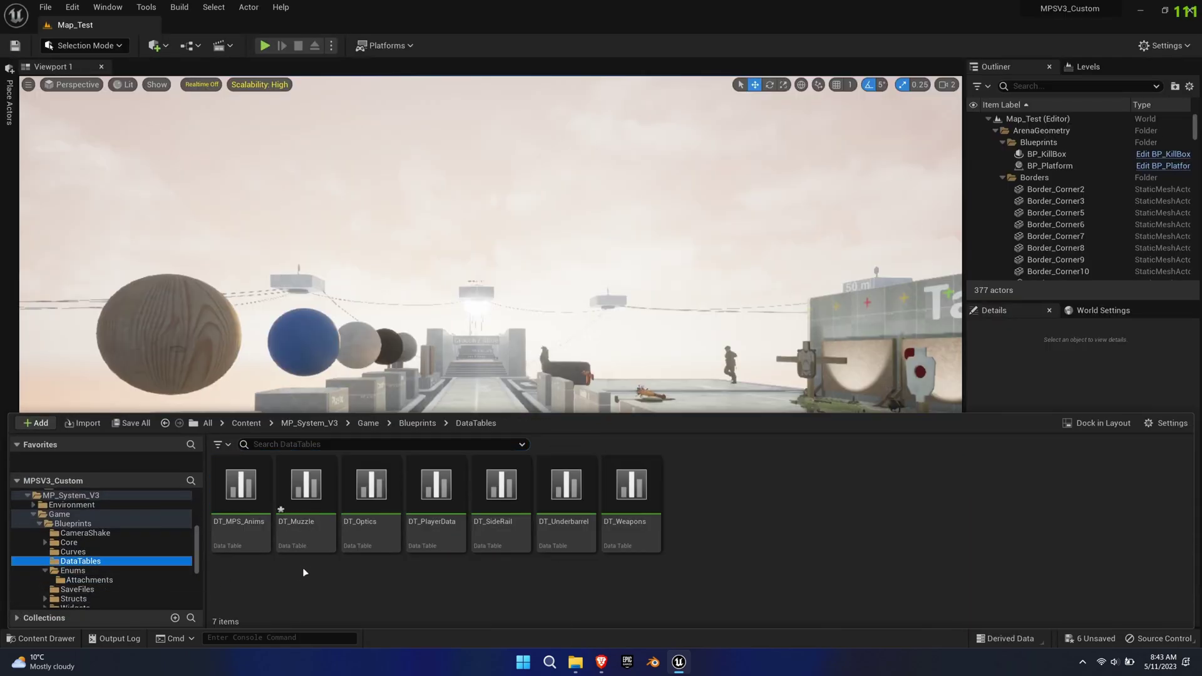
{"action": "double_click", "coordinate": [299, 533]}
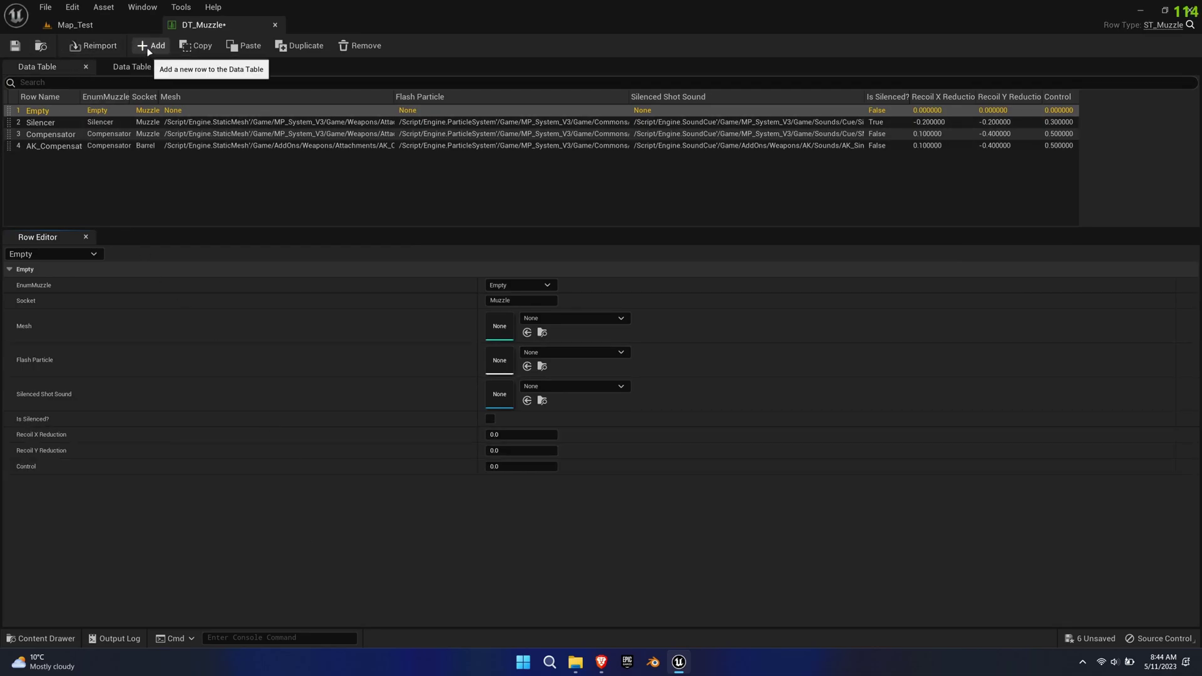
{"action": "right_click", "coordinate": [44, 121]}
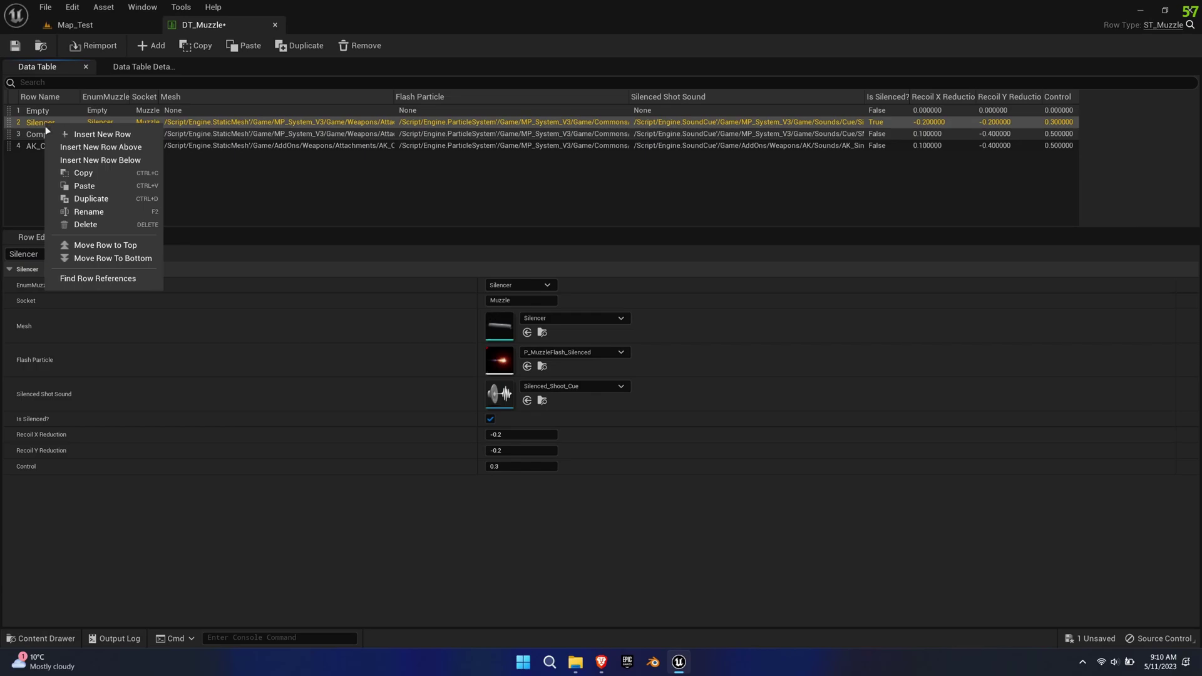
{"action": "left_click", "coordinate": [69, 200]}
{"action": "key", "text": "Return"}
Step: In the OilFilter row, set EnumMuzzle to OilFilter and assign the Oil_Filter mesh
{"action": "left_click", "coordinate": [516, 286]}
{"action": "left_click", "coordinate": [521, 339]}
{"action": "left_click", "coordinate": [542, 318]}
{"action": "type", "text": "oilfi"}
{"action": "left_click", "coordinate": [589, 445]}
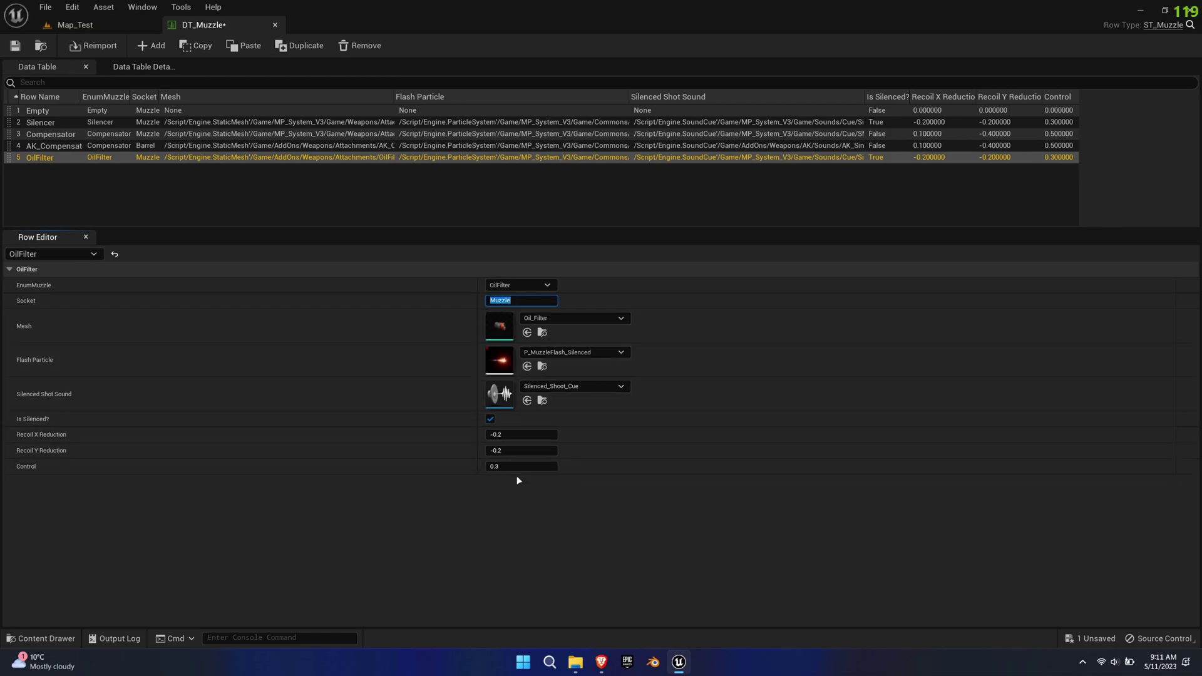
Step: Set the OilFilter row's Recoil X Reduction to 0.2, Recoil Y Reduction to -0.4 and Control to 0.2, then save the table
{"action": "left_click", "coordinate": [532, 434]}
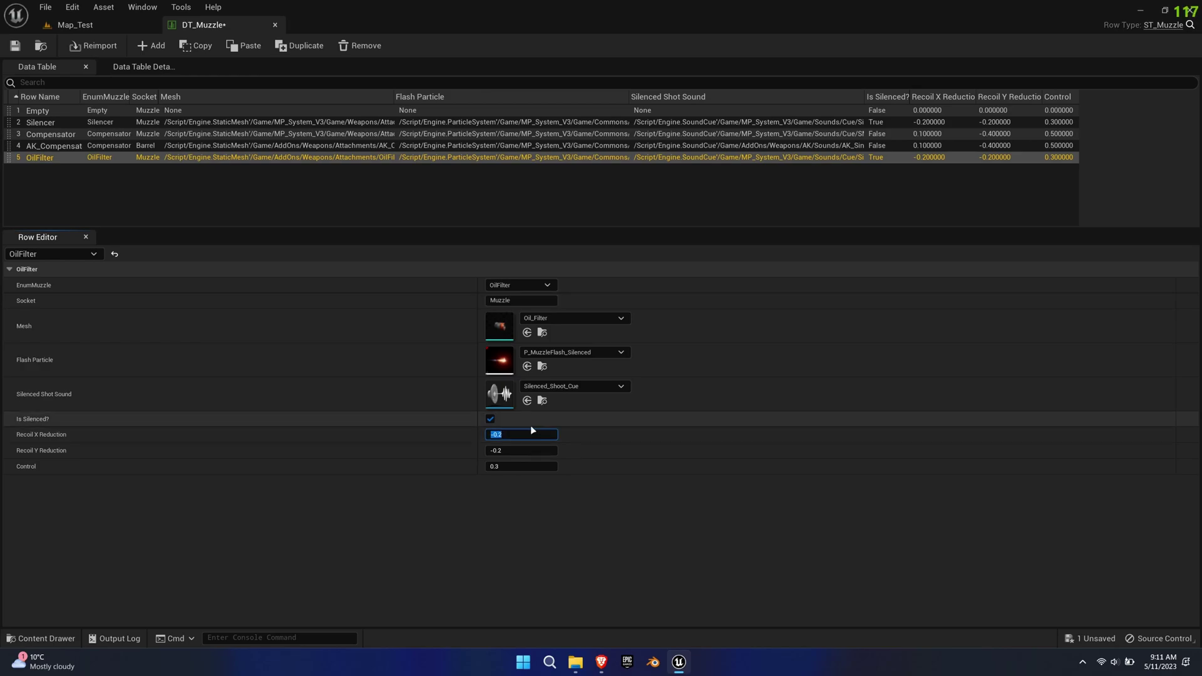
{"action": "type", "text": ".2"}
{"action": "key", "text": "Tab"}
{"action": "type", "text": "-0.4"}
{"action": "key", "text": "Tab"}
{"action": "type", "text": "0.2"}
{"action": "key", "text": "Return"}
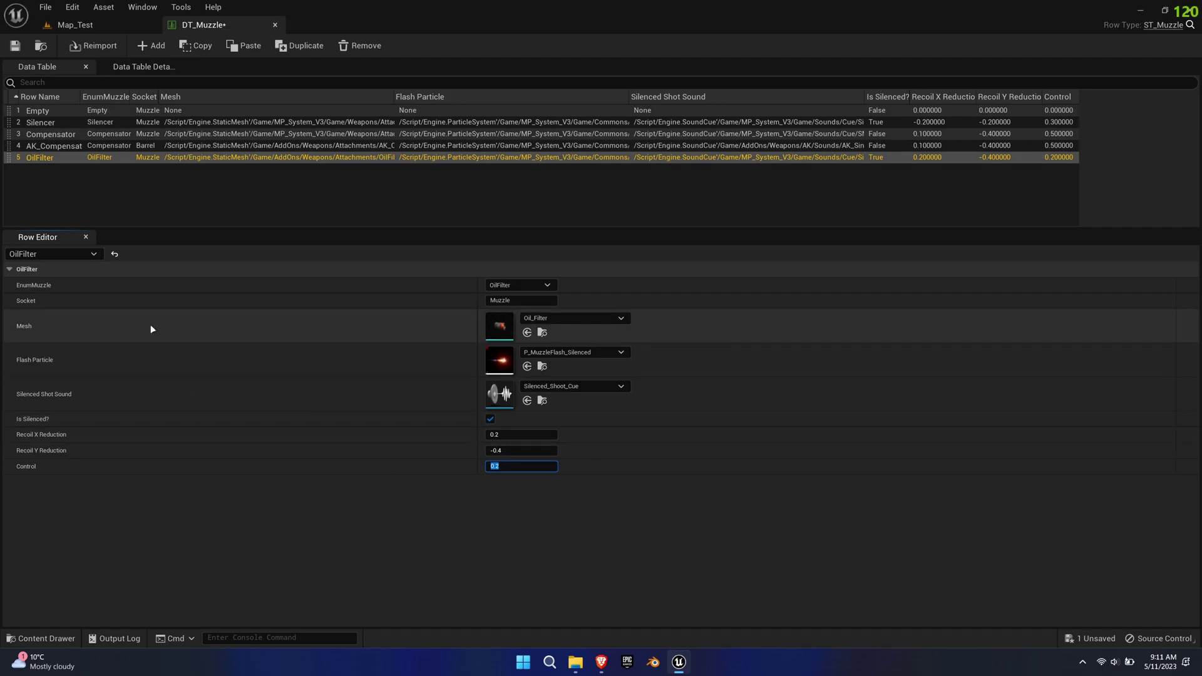
{"action": "left_click", "coordinate": [15, 45]}
Step: Open the BP_Shotgun blueprint from the Game/Weapons/Primary/Shotgun folder
{"action": "left_click", "coordinate": [52, 639]}
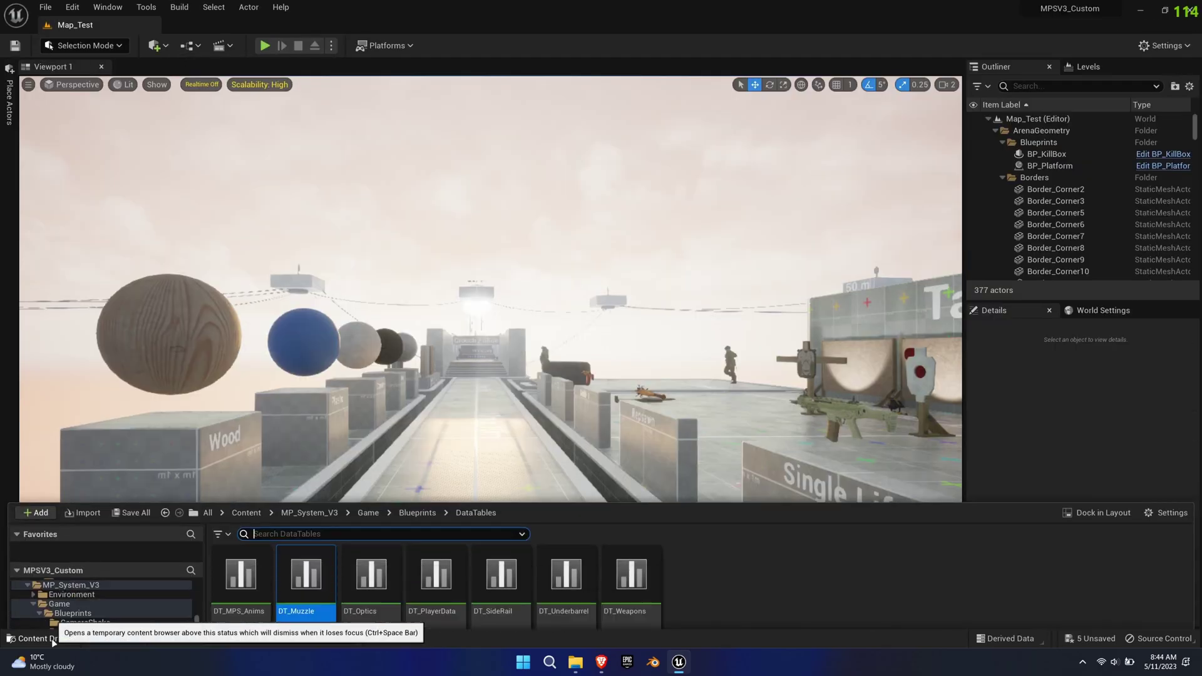
{"action": "scroll", "coordinate": [132, 569], "scroll_direction": "down", "scroll_amount": 3}
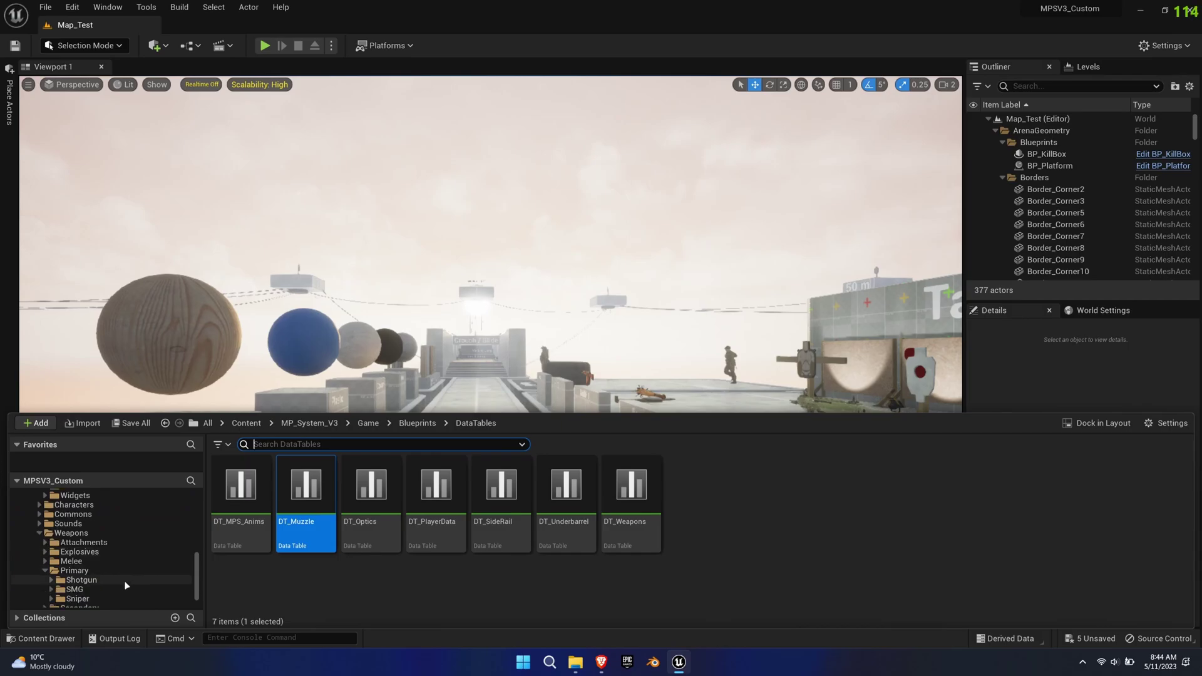
{"action": "left_click", "coordinate": [129, 580]}
{"action": "double_click", "coordinate": [425, 526]}
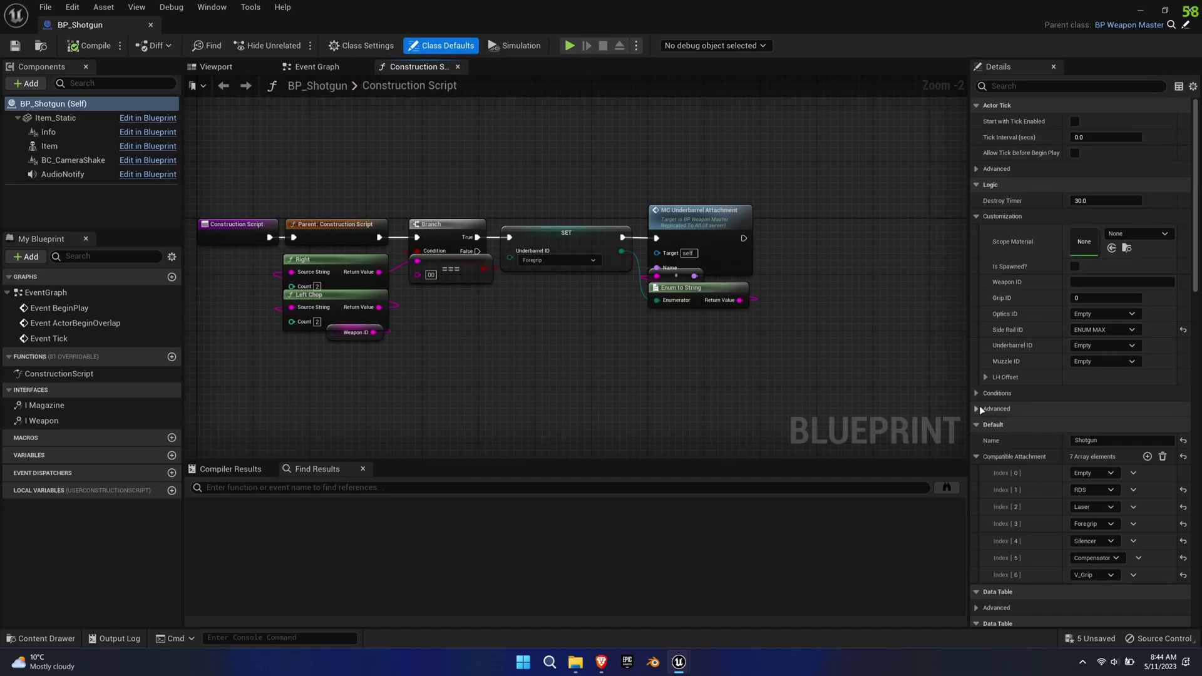
Step: Add an OilFilter element to BP_Shotgun's Compatible Attachment array and compile the blueprint
{"action": "left_click", "coordinate": [977, 218]}
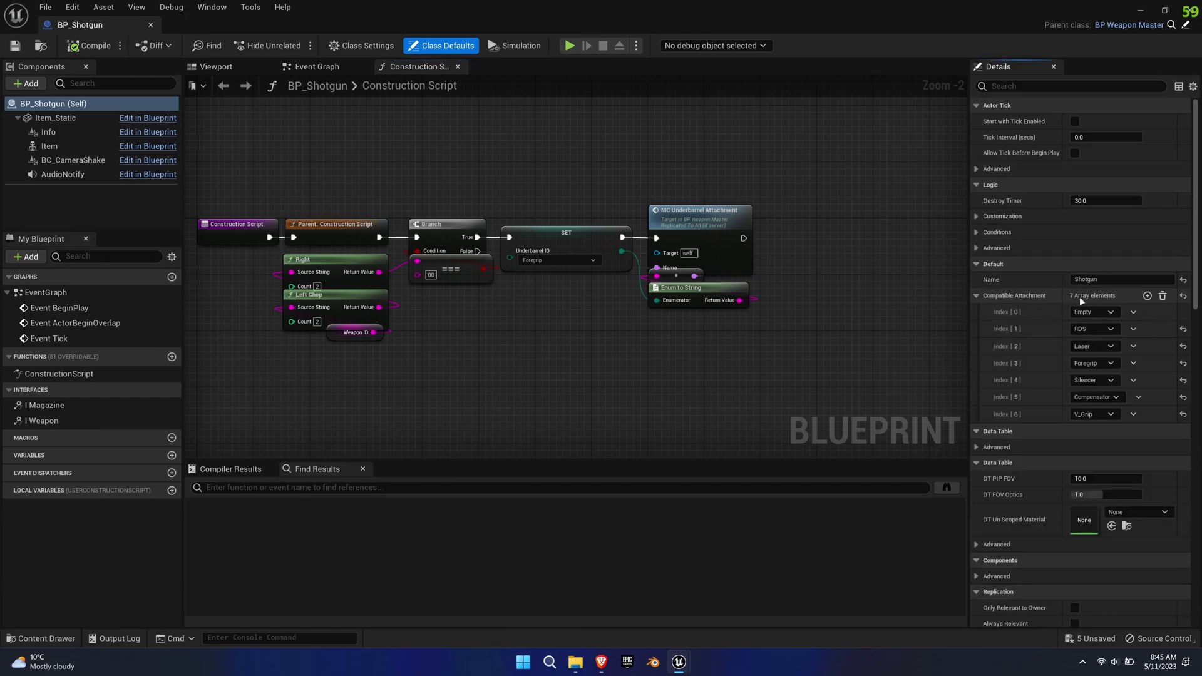
{"action": "left_click", "coordinate": [1148, 296]}
{"action": "scroll", "coordinate": [1096, 380], "scroll_direction": "down", "scroll_amount": 3}
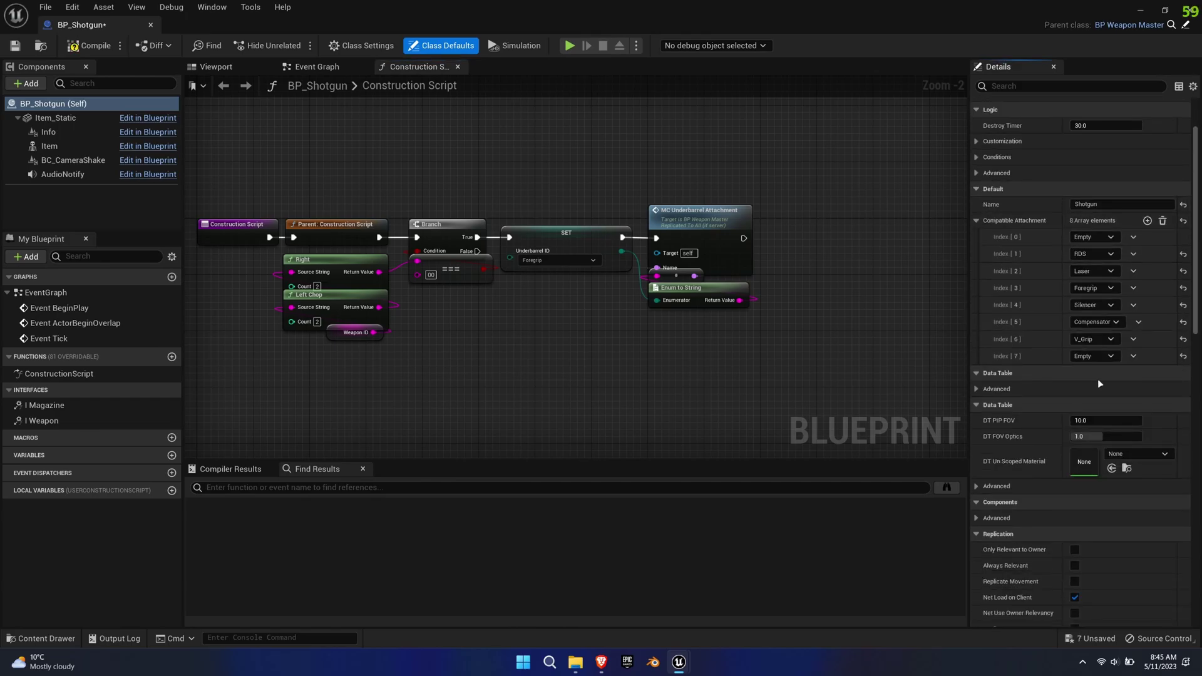
{"action": "left_click", "coordinate": [1106, 356]}
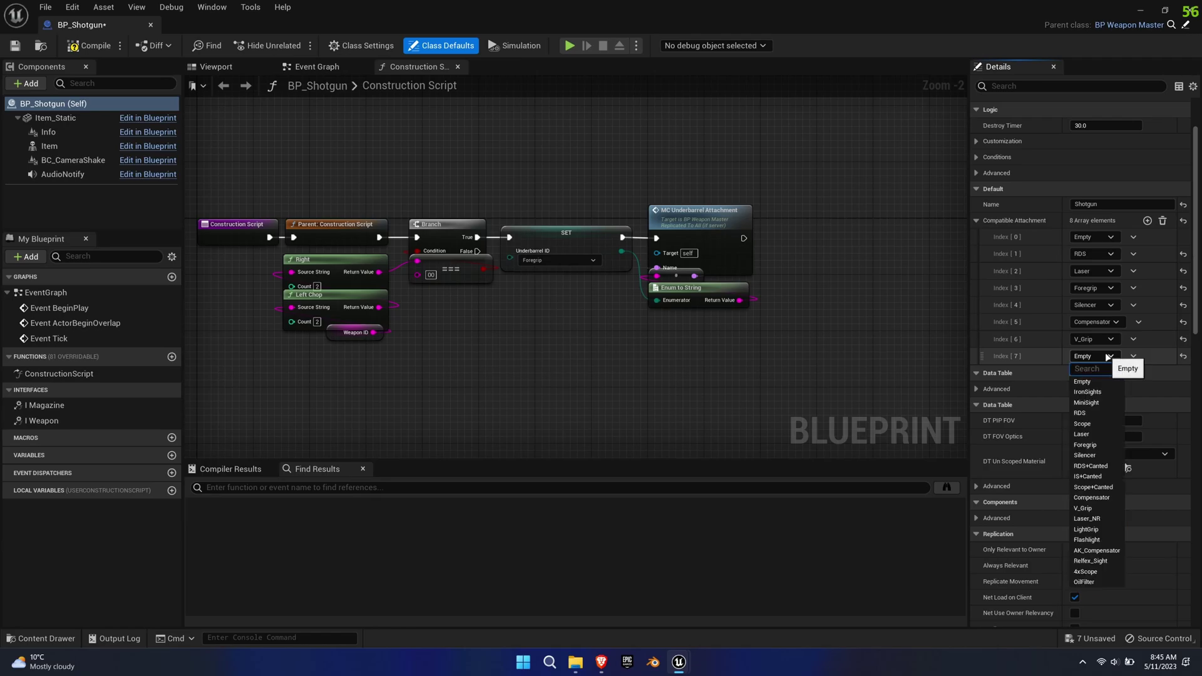
{"action": "left_click", "coordinate": [1108, 586]}
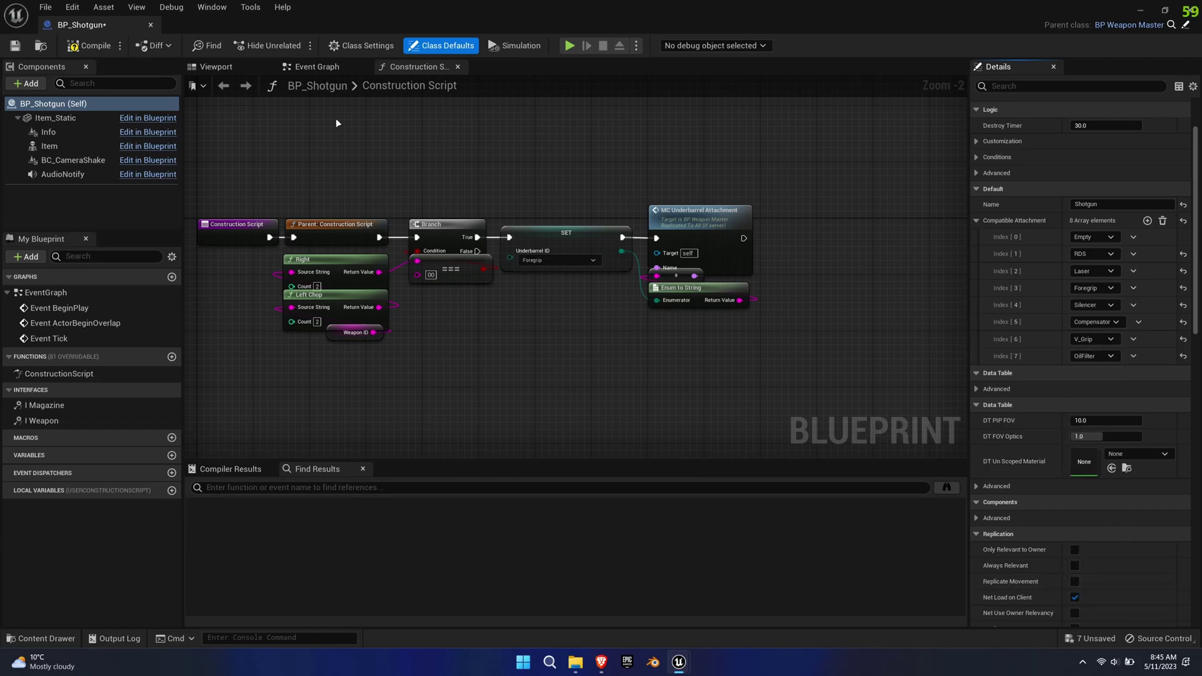
{"action": "left_click", "coordinate": [90, 45]}
Step: Play the Map_Test level and equip the Shotgun as primary weapon with the OilFilter muzzle in the loadout
{"action": "left_click_drag", "start_coordinate": [95, 25], "coordinate": [246, 28]}
{"action": "left_click", "coordinate": [141, 30]}
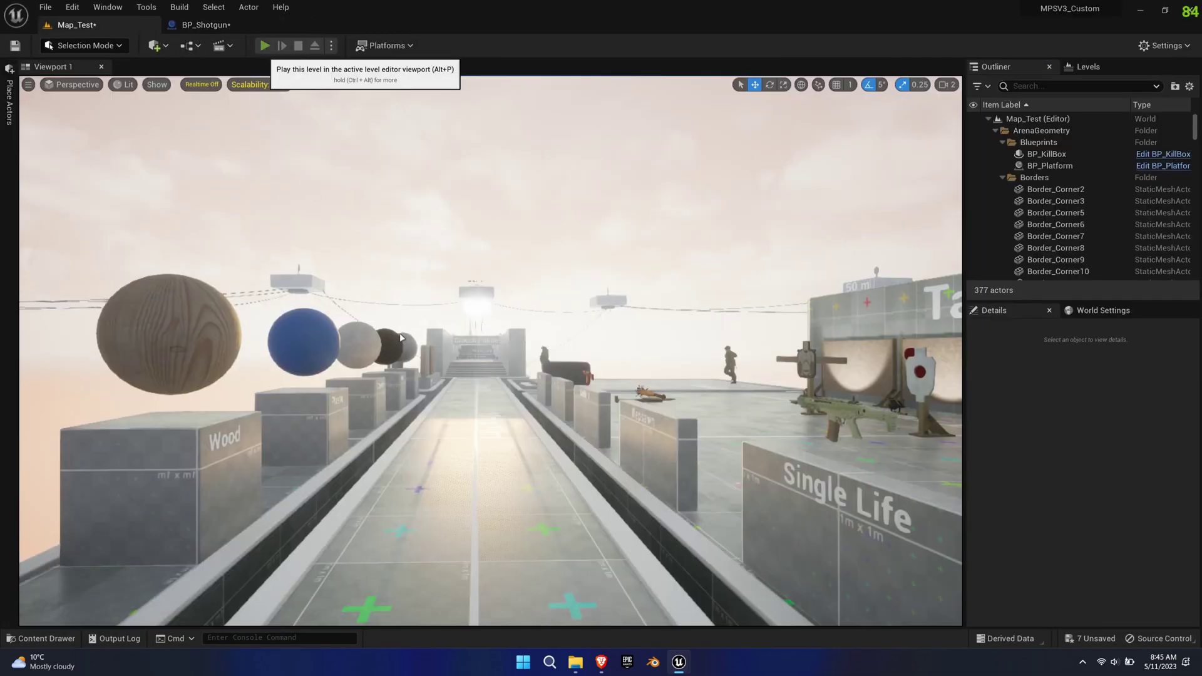
{"action": "key", "text": "alt+p"}
{"action": "left_click", "coordinate": [234, 243]}
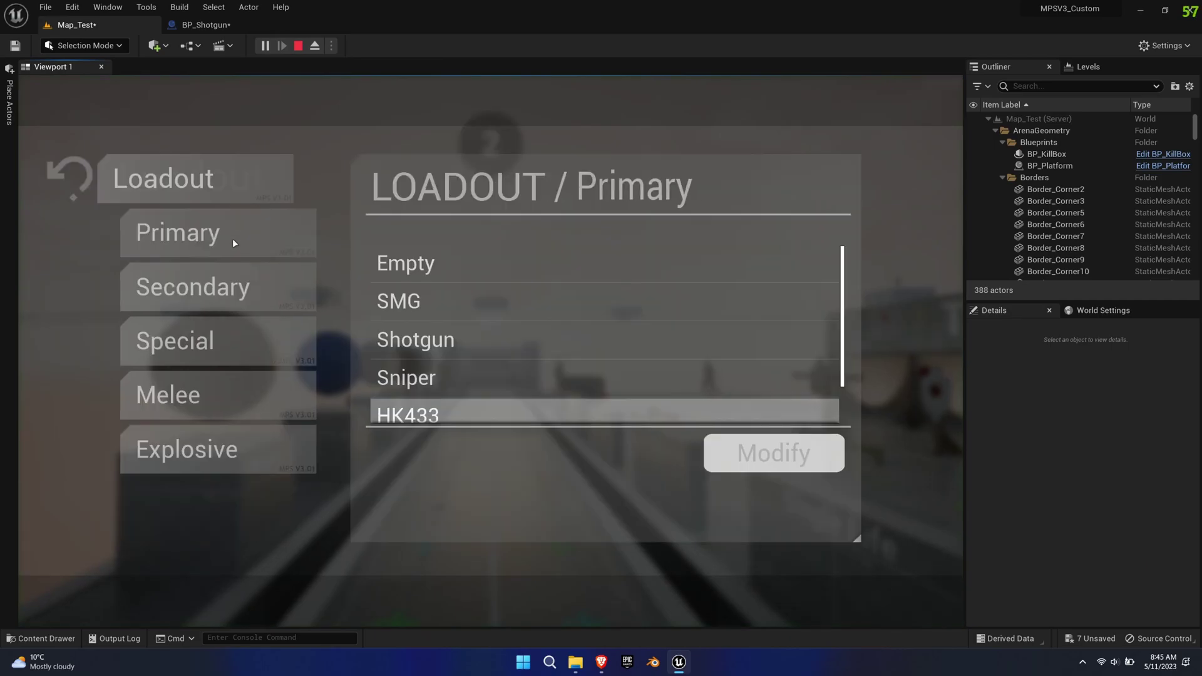
{"action": "left_click", "coordinate": [476, 342]}
{"action": "left_click", "coordinate": [747, 470]}
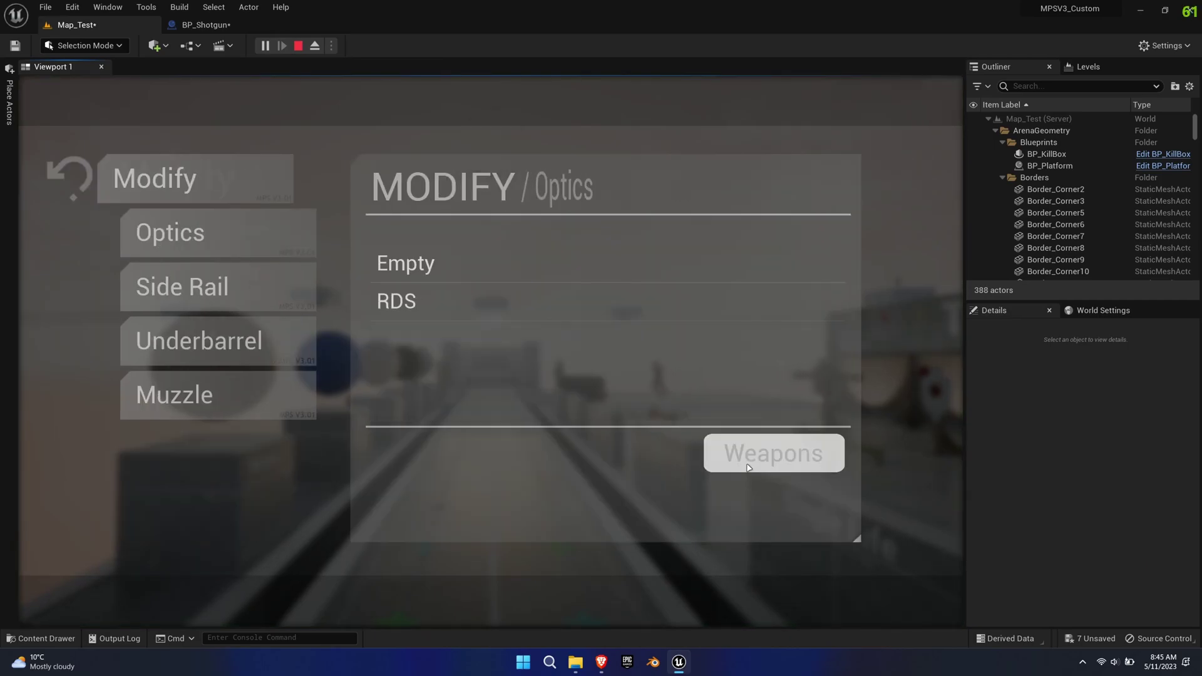
{"action": "left_click", "coordinate": [234, 393]}
{"action": "left_click", "coordinate": [432, 381]}
{"action": "left_click", "coordinate": [77, 190]}
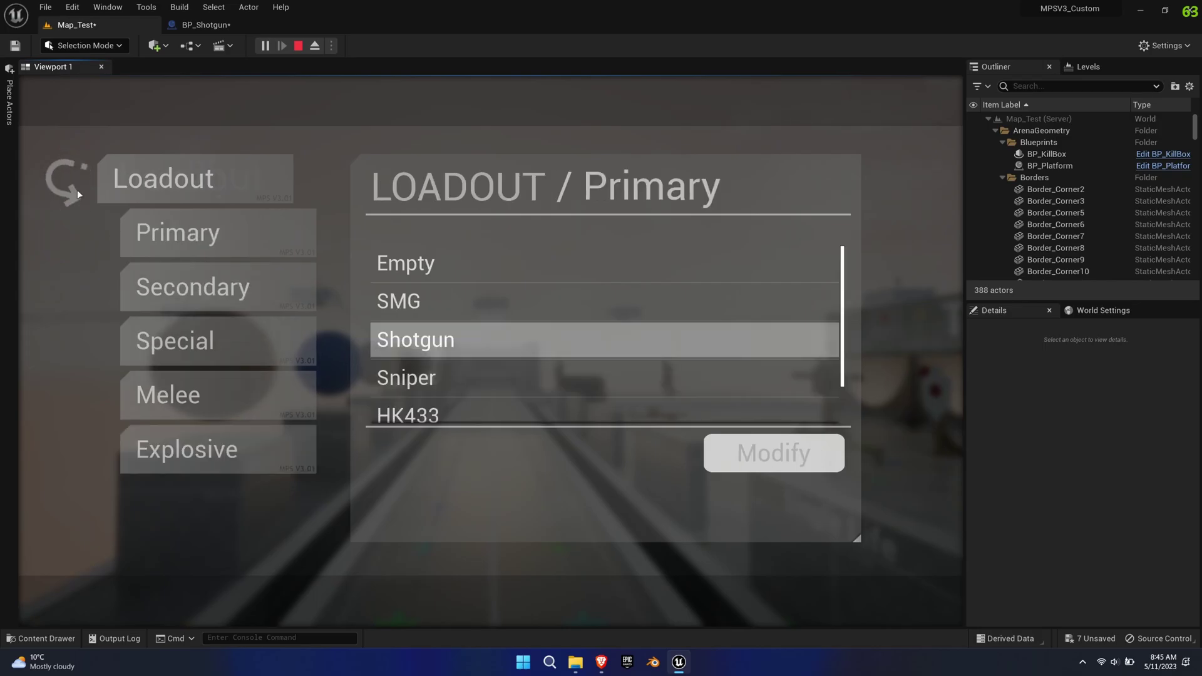
Step: Start the match, walk and aim with the shotgun to check the oil filter's orientation, then stop playing
{"action": "left_click", "coordinate": [77, 190]}
{"action": "left_click", "coordinate": [152, 189]}
{"action": "key", "text": "w"}
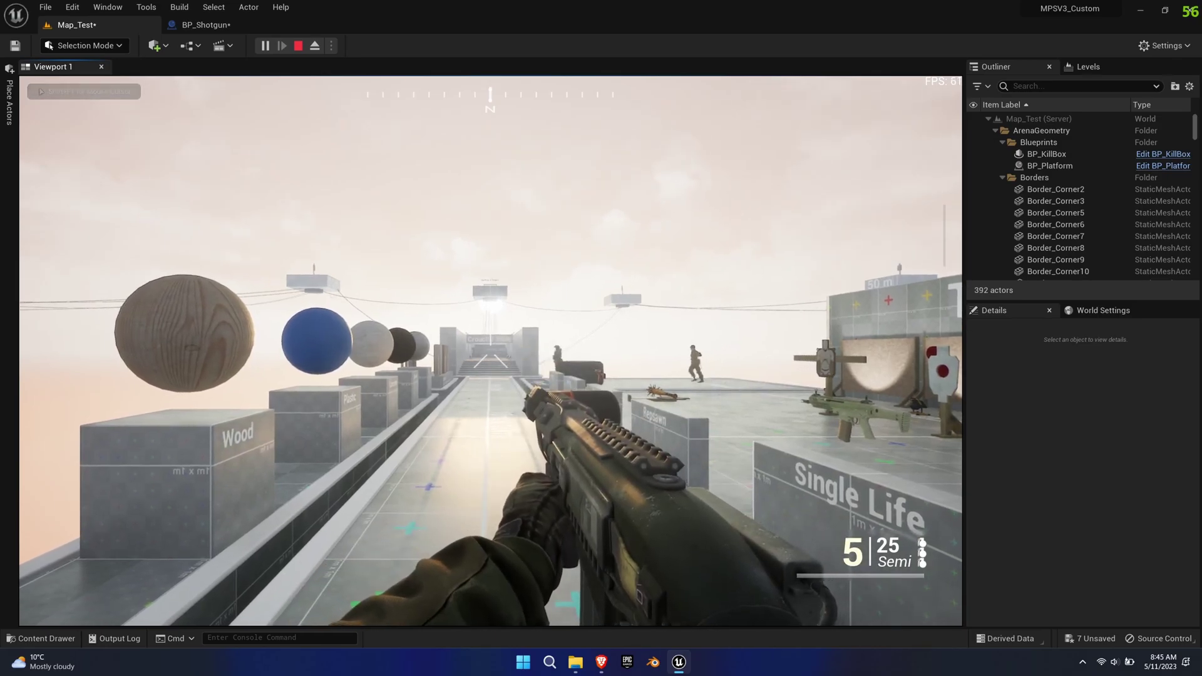
{"action": "right_click", "coordinate": [491, 350]}
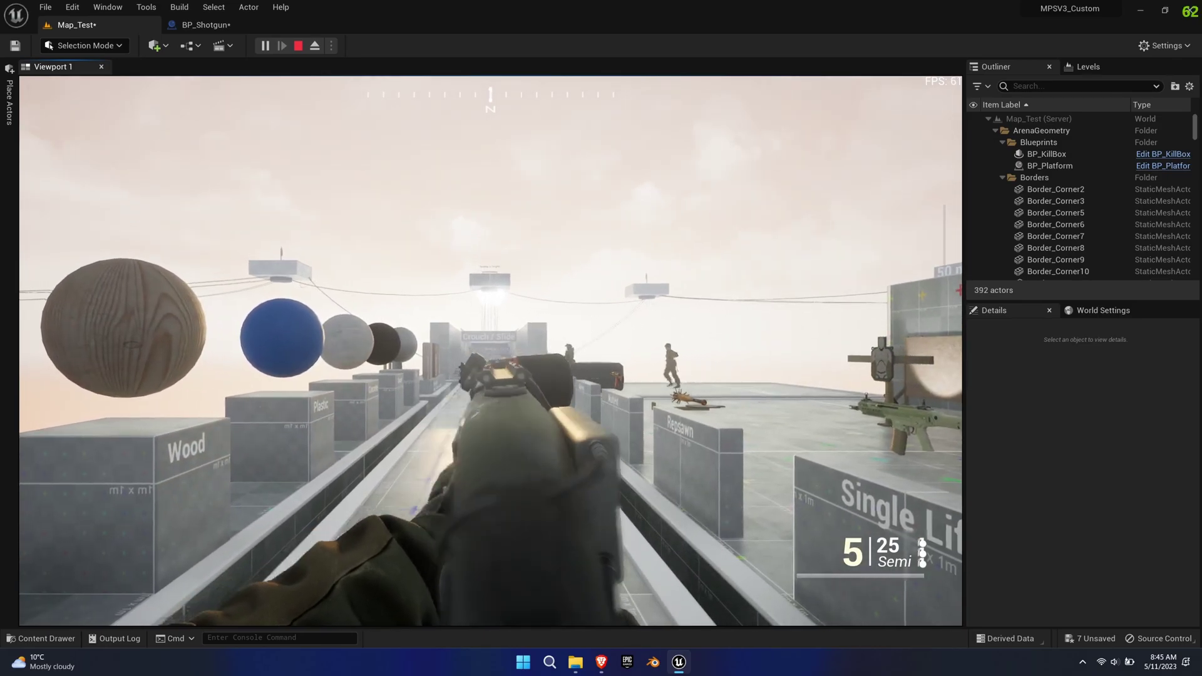
{"action": "key", "text": "Escape"}
Step: Open the Oil_Filter static mesh from the AddOns/Weapons/Attachments/OilFilter folder
{"action": "key", "text": "ctrl+space"}
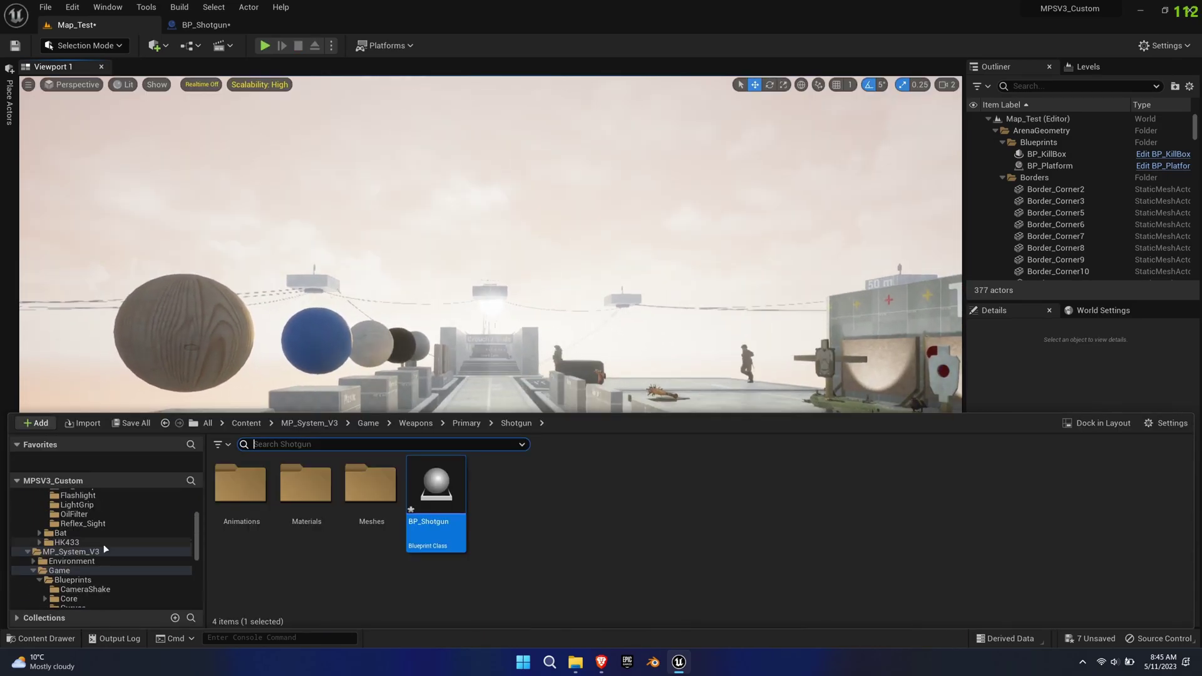
{"action": "left_click", "coordinate": [74, 514]}
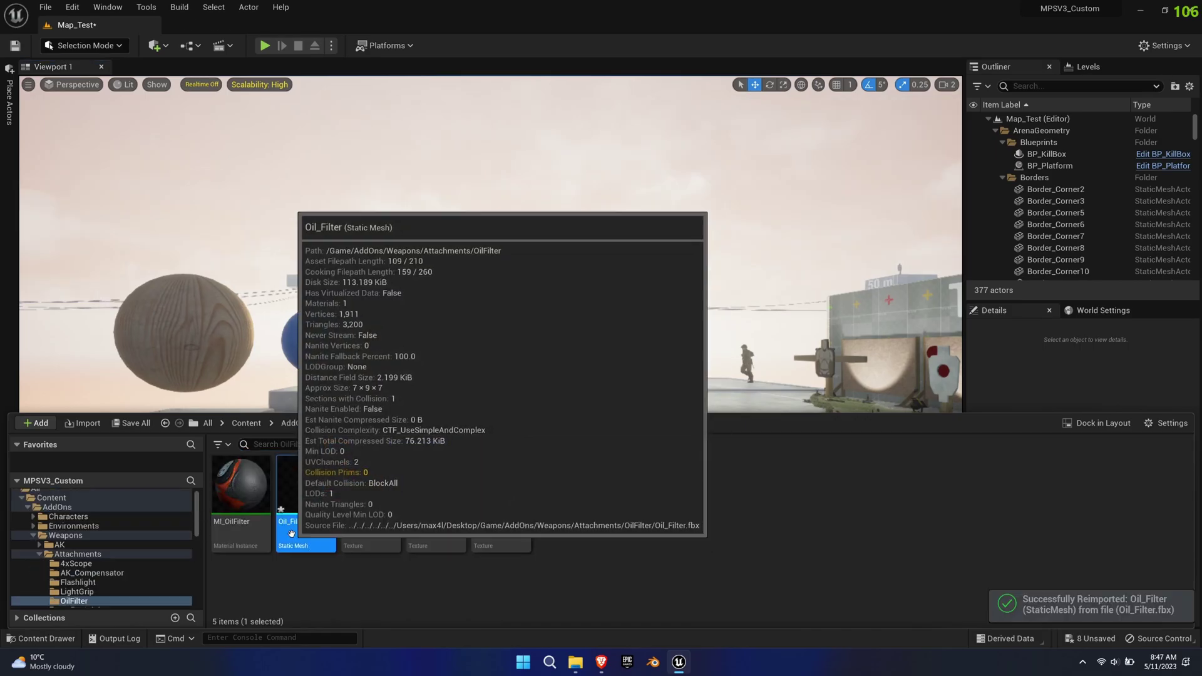
{"action": "double_click", "coordinate": [241, 483]}
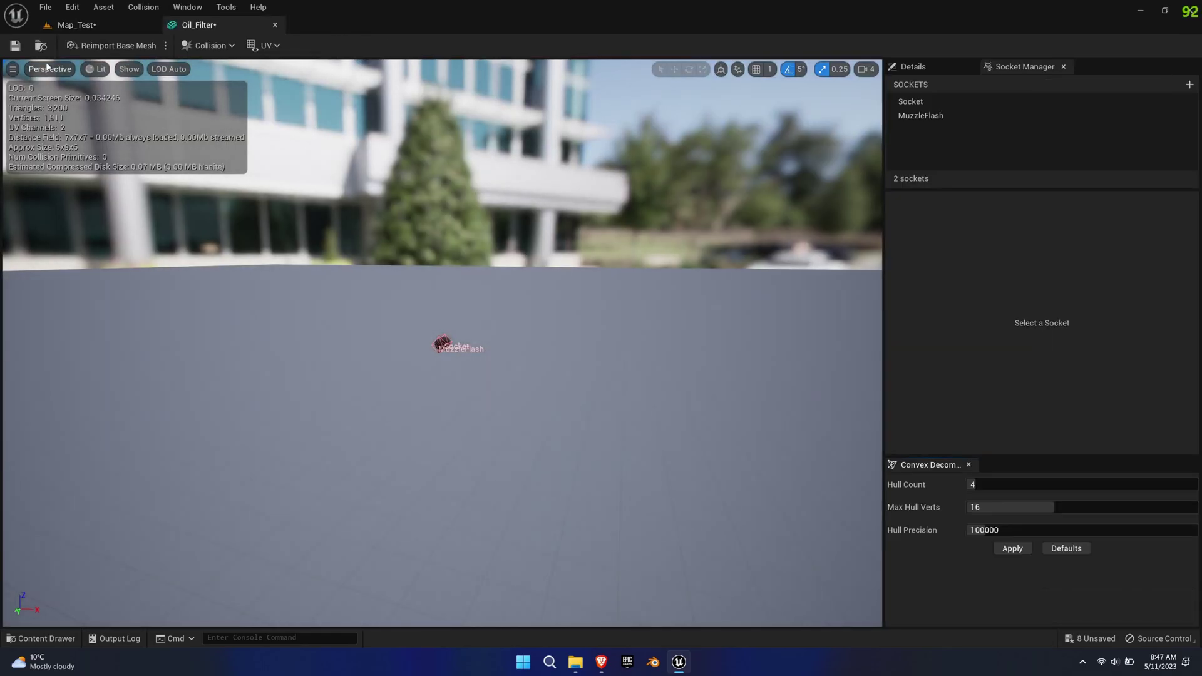
Step: Set the Oil_Filter mesh's Import Rotation Z to 90 in its transform import settings and reimport the base mesh
{"action": "left_click", "coordinate": [911, 67]}
{"action": "scroll", "coordinate": [975, 380], "scroll_direction": "down", "scroll_amount": 5}
{"action": "scroll", "coordinate": [975, 380], "scroll_direction": "down", "scroll_amount": 5}
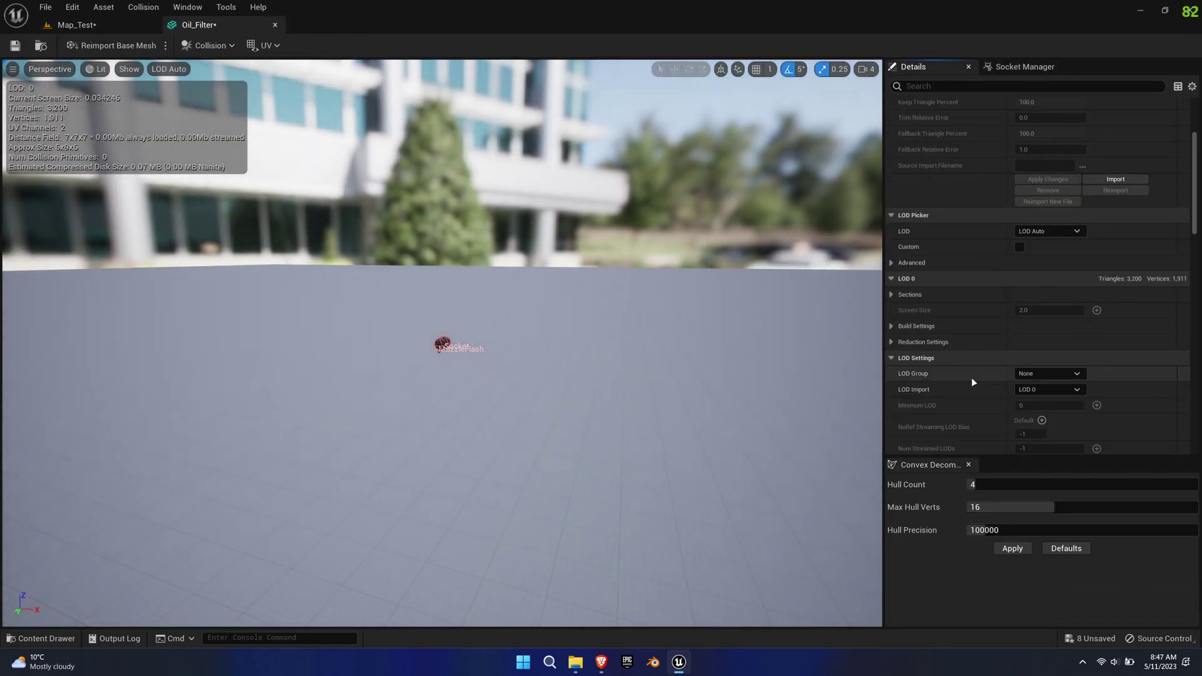
{"action": "scroll", "coordinate": [955, 396], "scroll_direction": "down", "scroll_amount": 8}
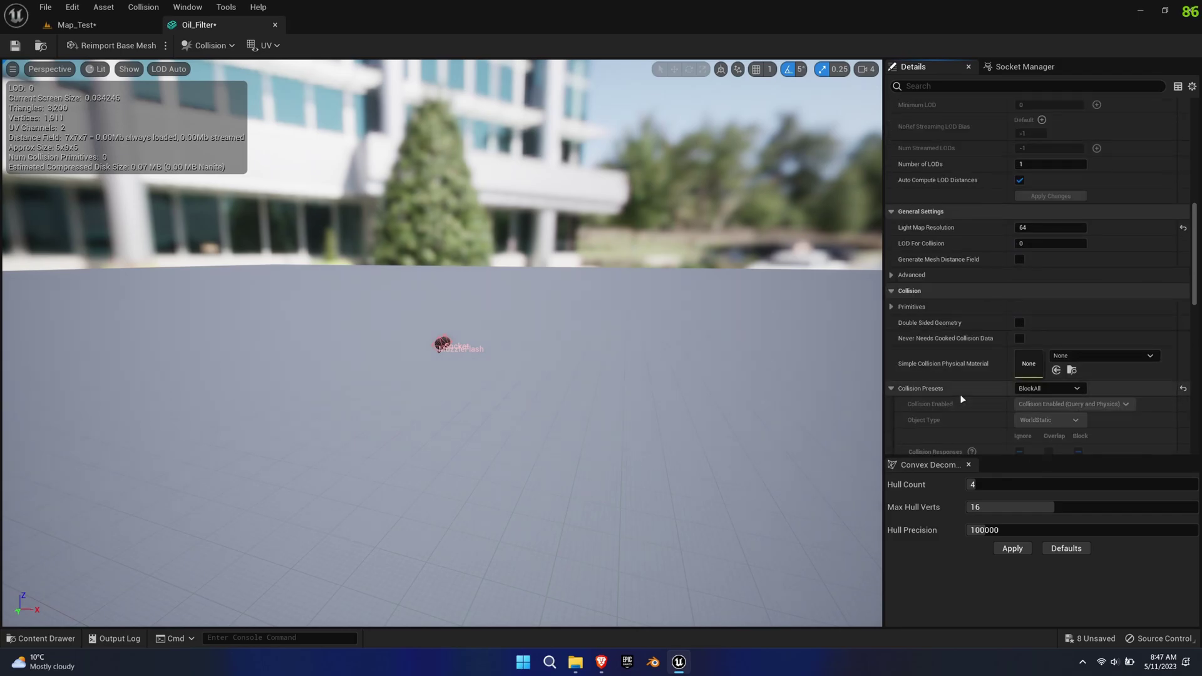
{"action": "left_click", "coordinate": [891, 107]}
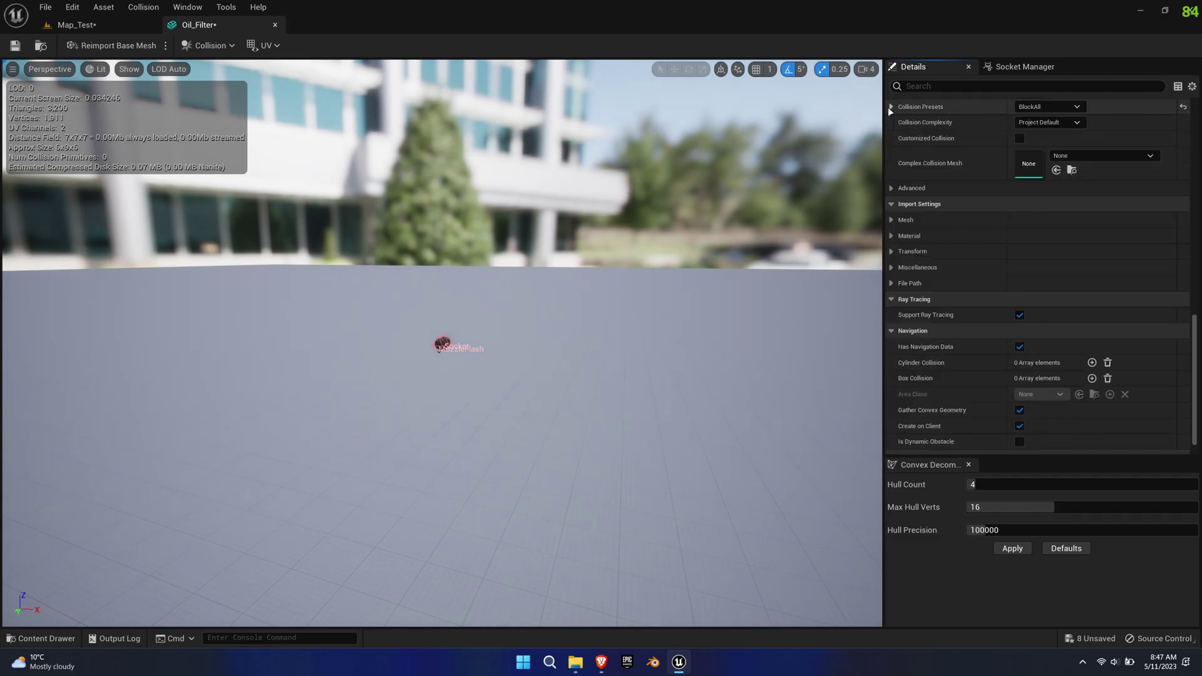
{"action": "left_click", "coordinate": [893, 220]}
{"action": "scroll", "coordinate": [927, 284], "scroll_direction": "down", "scroll_amount": 5}
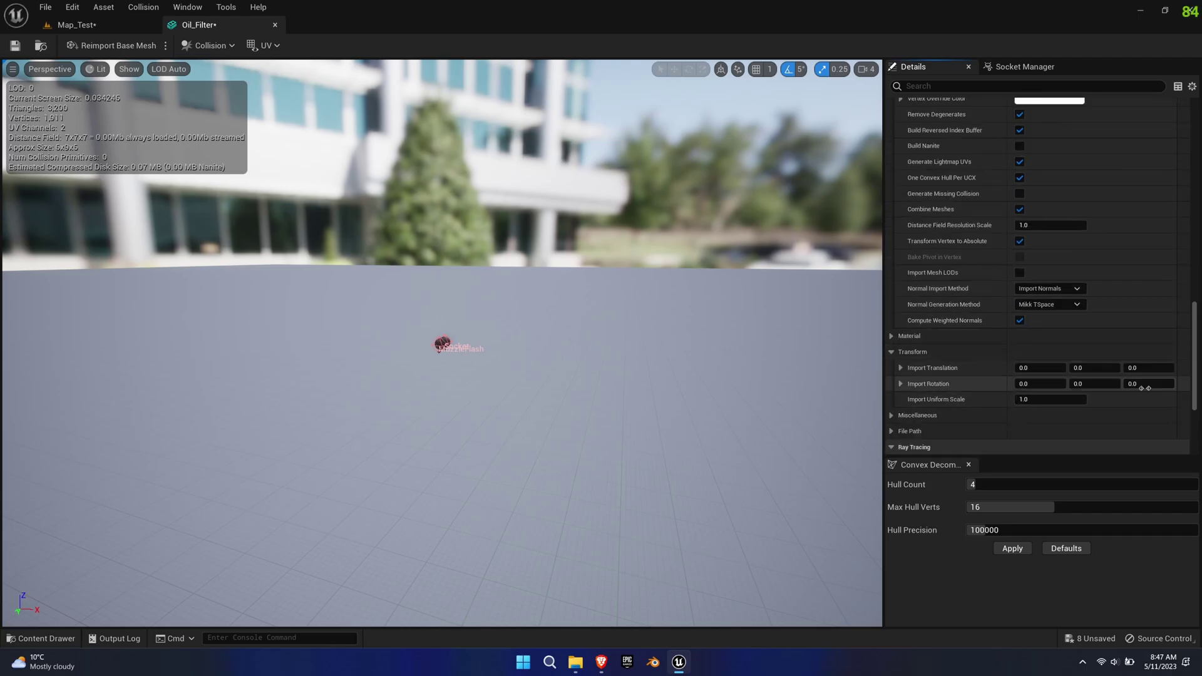
{"action": "left_click", "coordinate": [112, 45]}
Step: Add a socket named MuzzleFlash, move it along X to about -8.9 at the filter's closed end, and save the mesh
{"action": "key", "text": "f"}
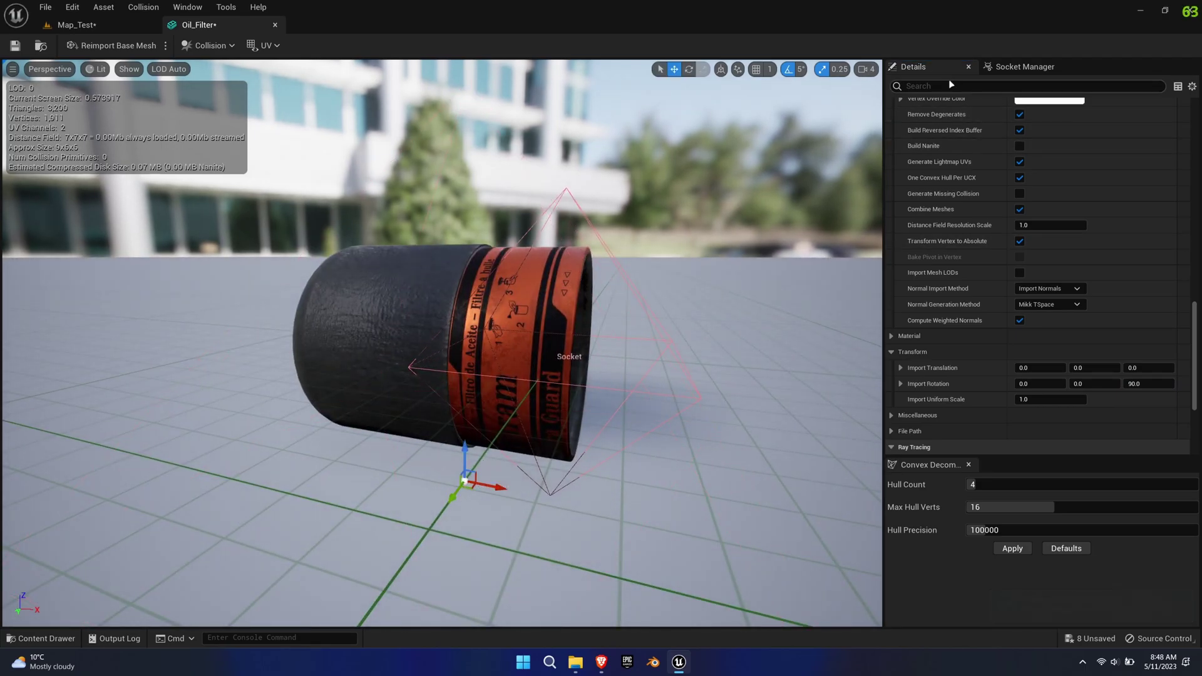
{"action": "left_click", "coordinate": [1009, 67]}
{"action": "left_click", "coordinate": [1190, 84]}
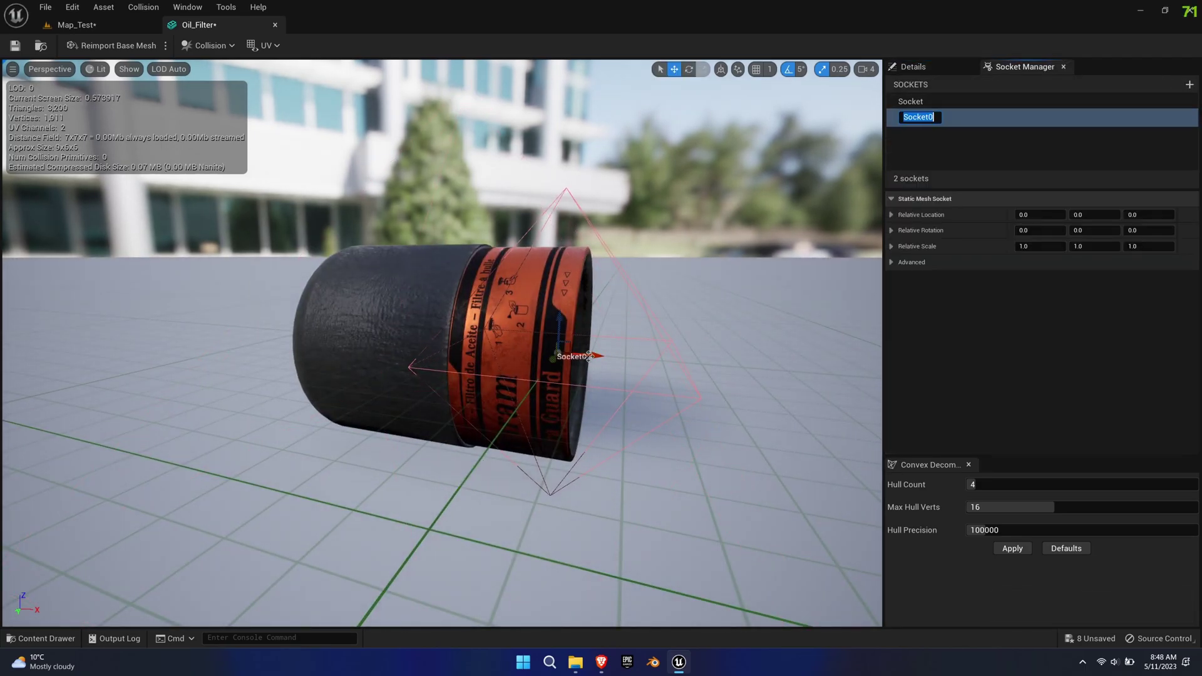
{"action": "left_click_drag", "start_coordinate": [590, 361], "coordinate": [301, 361]}
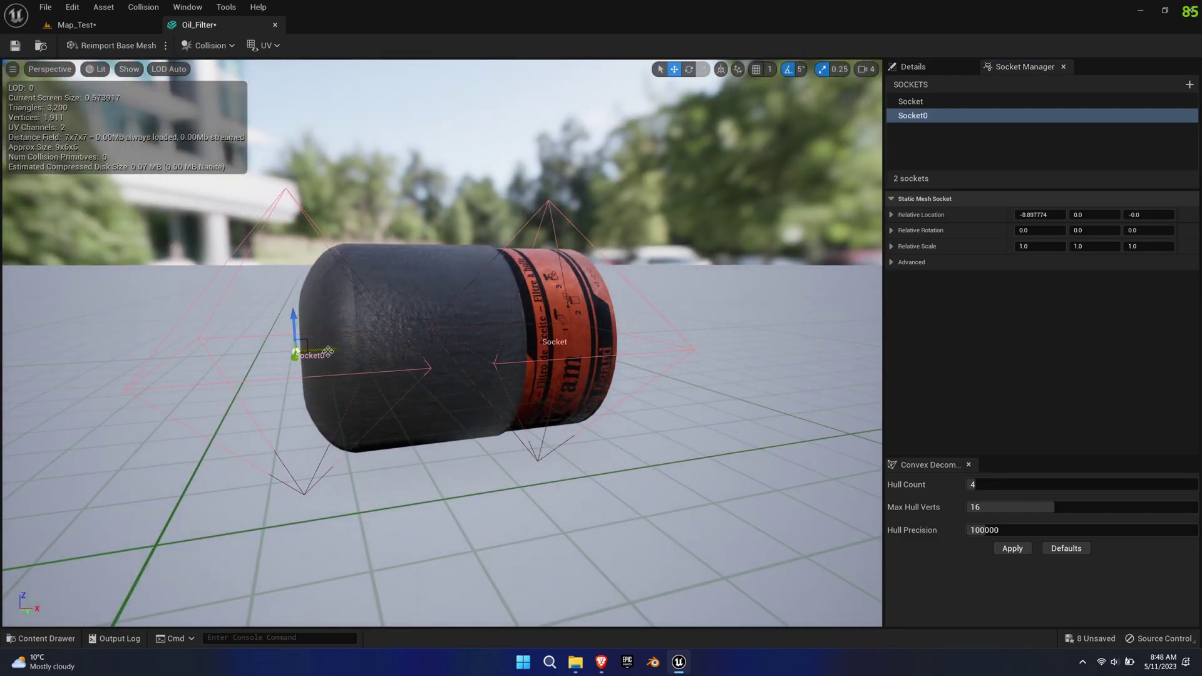
{"action": "double_click", "coordinate": [931, 117]}
{"action": "type", "text": "MuzzleFlash"}
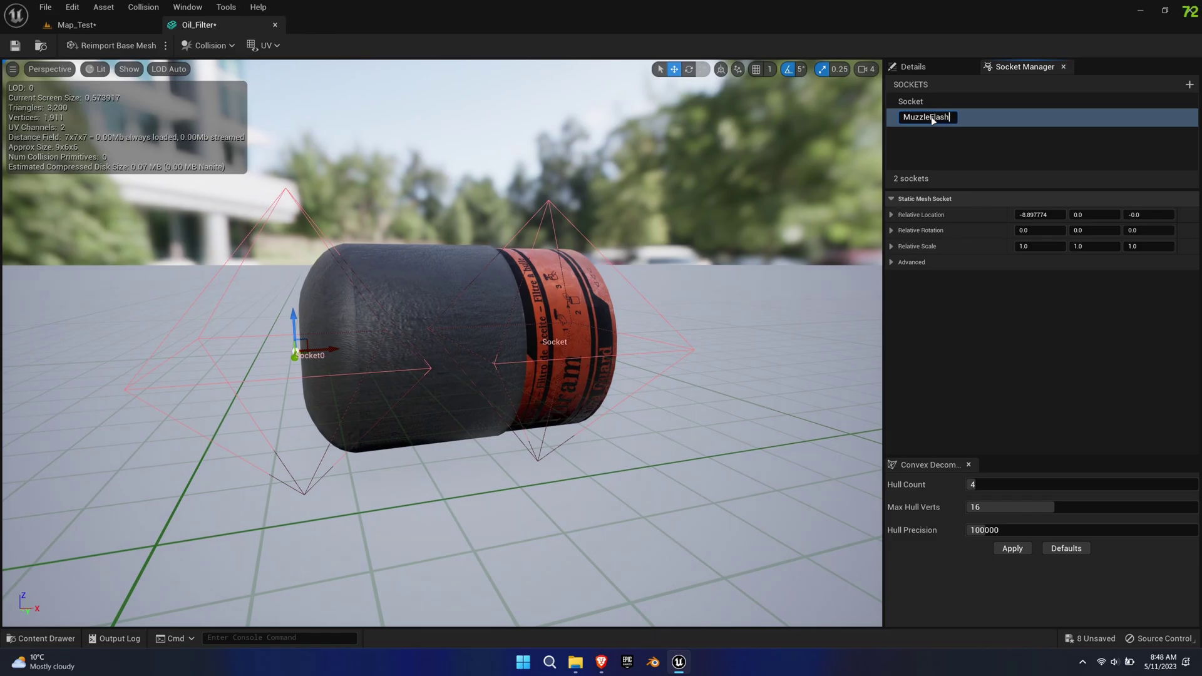
{"action": "key", "text": "Return"}
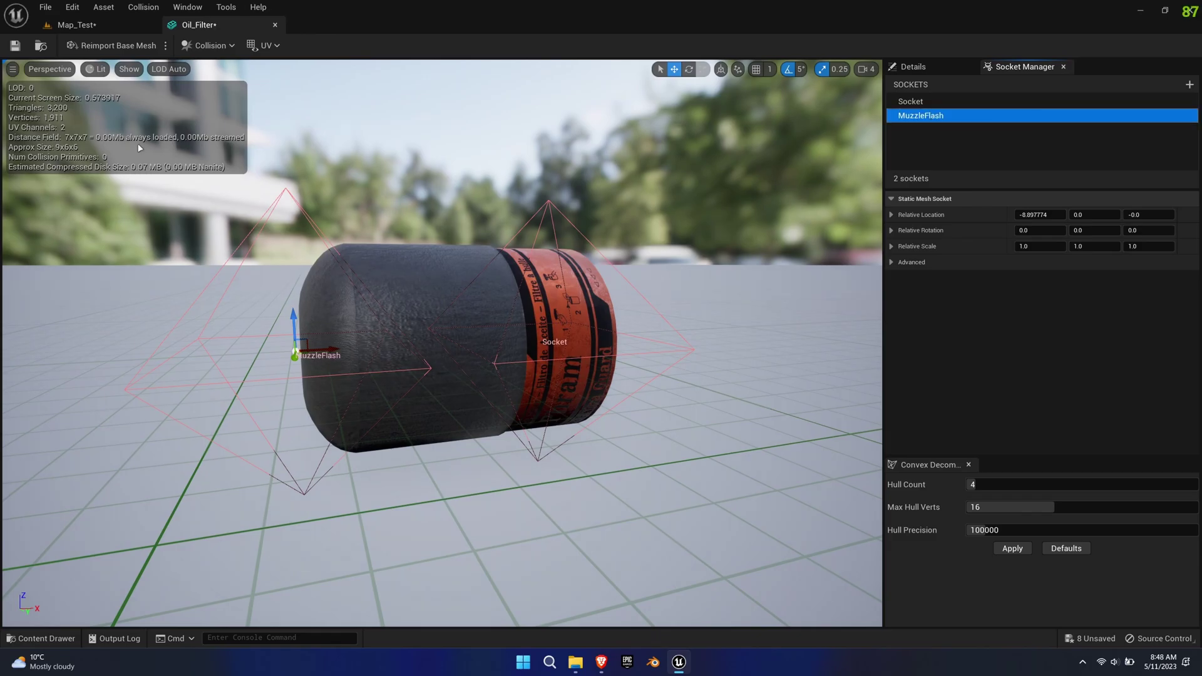
{"action": "left_click", "coordinate": [19, 49]}
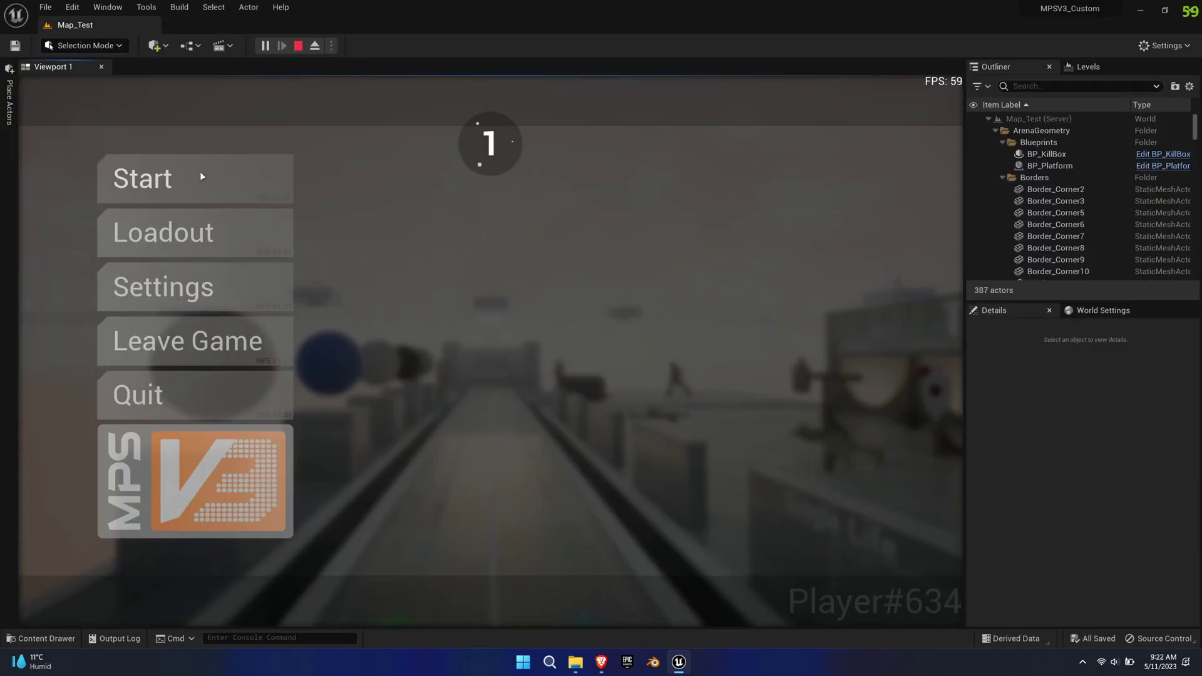
Step: Start the match in the running level and fire two shotgun rounds to test the oil filter attachment
{"action": "left_click", "coordinate": [201, 171]}
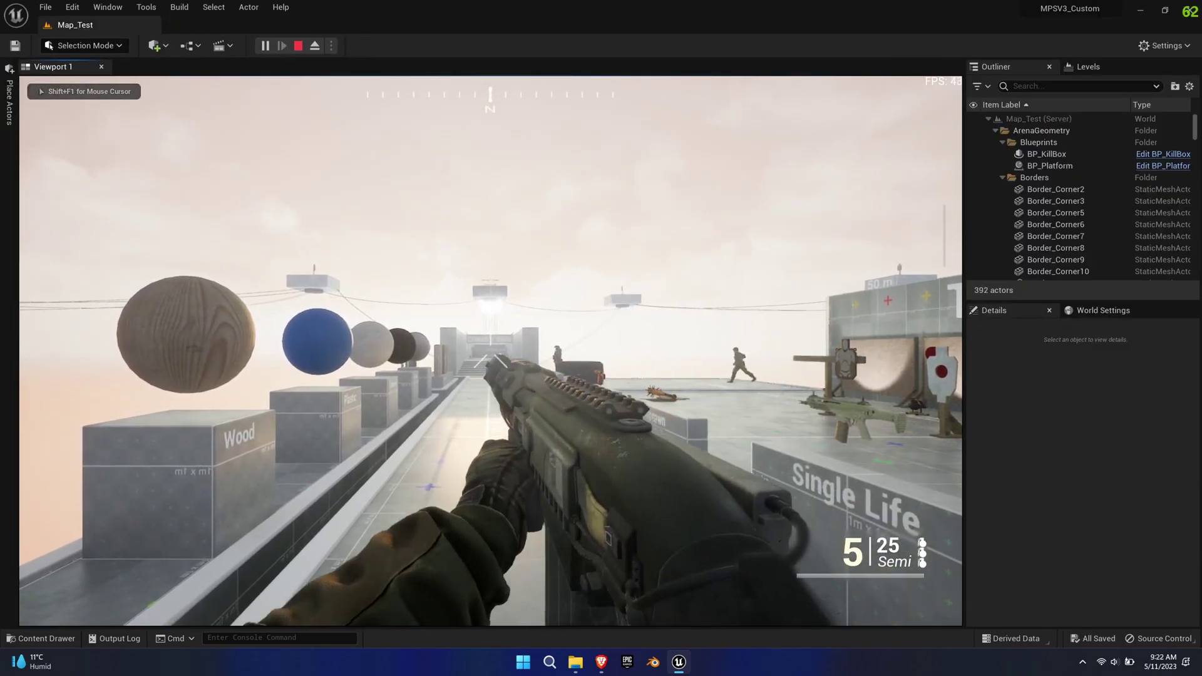
{"action": "left_click", "coordinate": [490, 351]}
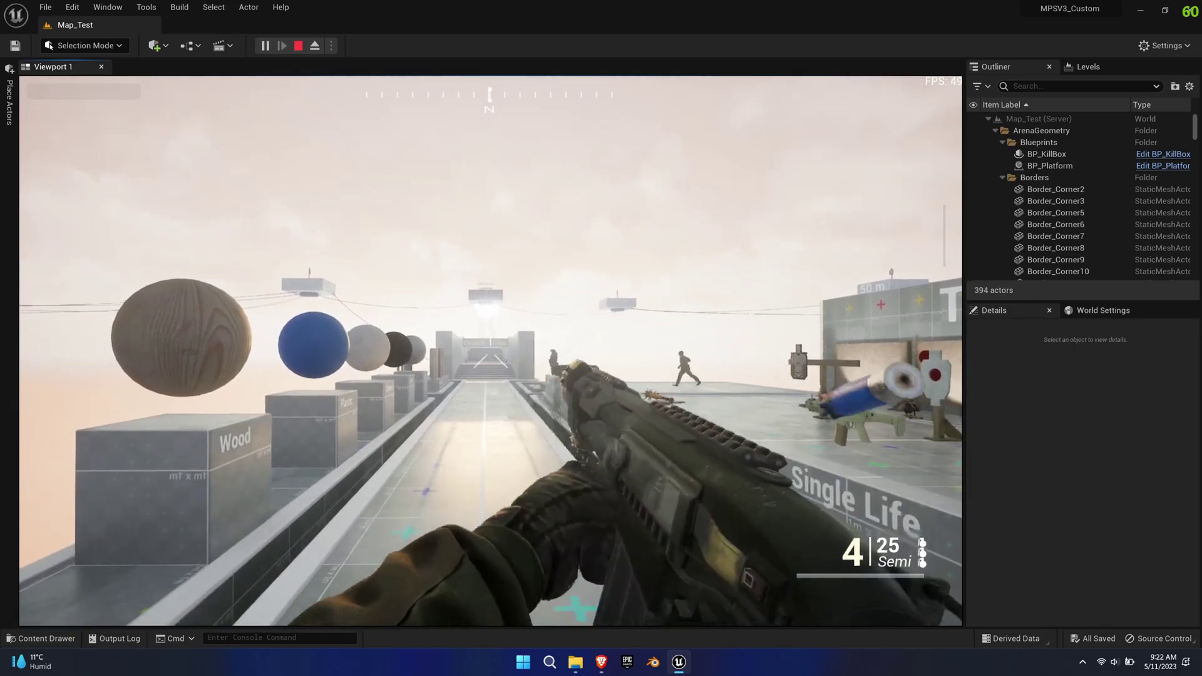
{"action": "left_click", "coordinate": [490, 351]}
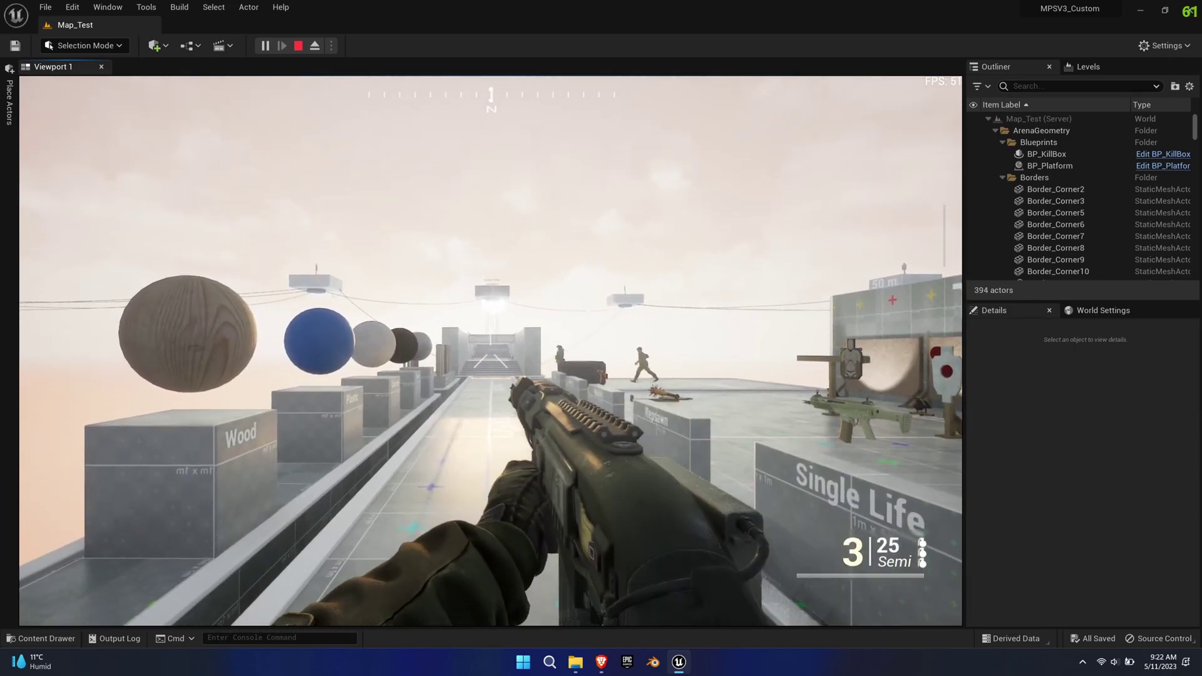
Step: Fire another shotgun round, detach from the player character and look around the weapon from outside
{"action": "left_click", "coordinate": [491, 351]}
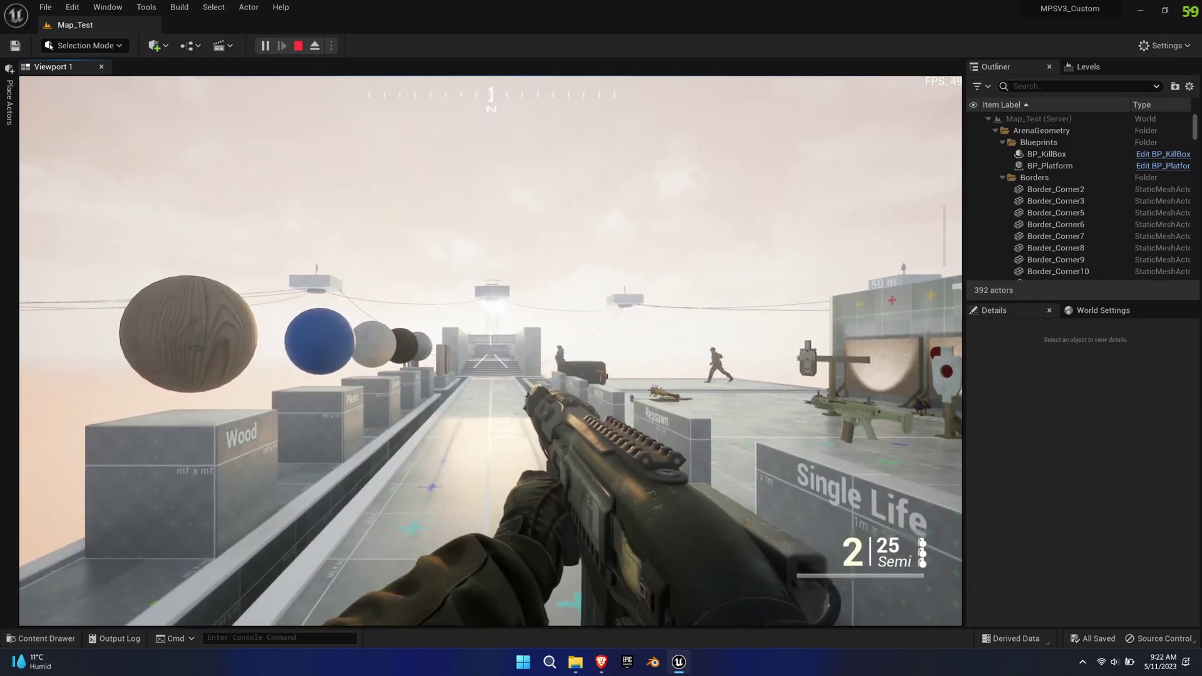
{"action": "key", "text": "F8"}
{"action": "right_click_drag", "start_coordinate": [316, 208], "coordinate": [569, 233]}
{"action": "key", "text": "a"}
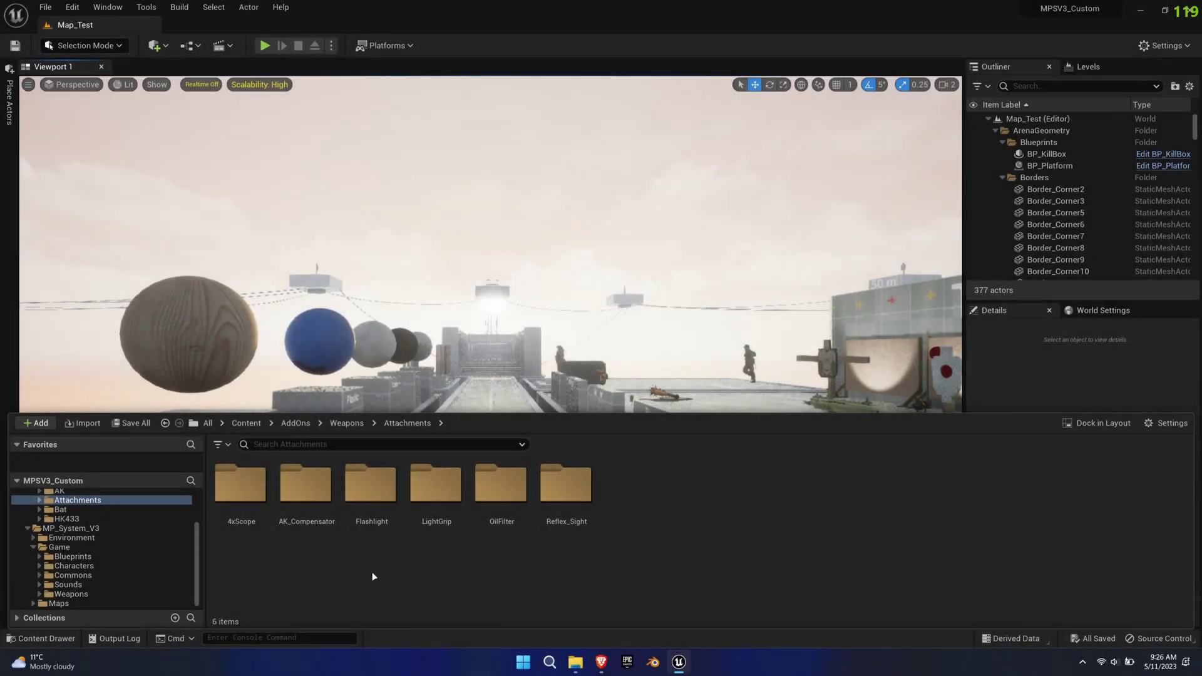
Step: Open the Flashlight static mesh from the AddOns/Weapons/Attachments/Flashlight folder, view its Light socket, and close the mesh
{"action": "double_click", "coordinate": [371, 485]}
{"action": "double_click", "coordinate": [241, 501]}
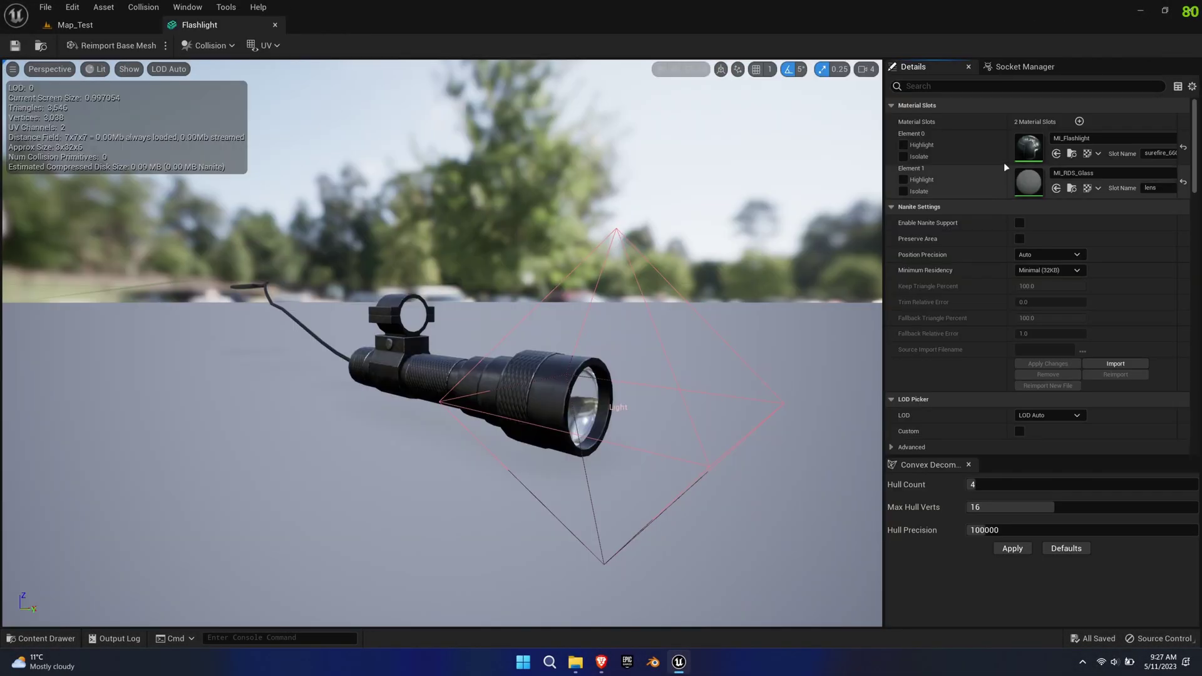
{"action": "left_click", "coordinate": [1025, 67]}
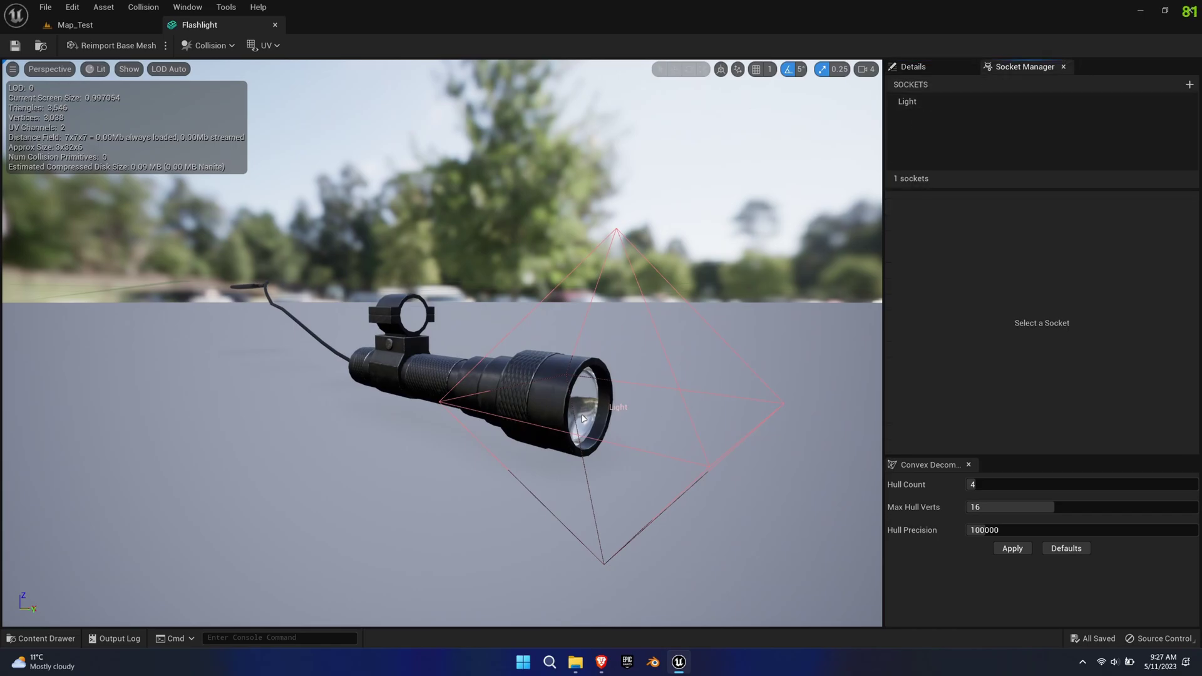
{"action": "middle_click", "coordinate": [212, 27]}
Step: Open ENUM_Attachments from the Game/Blueprints/Enums folder, check its Flashlight enumerator, and close it
{"action": "key", "text": "ctrl+space"}
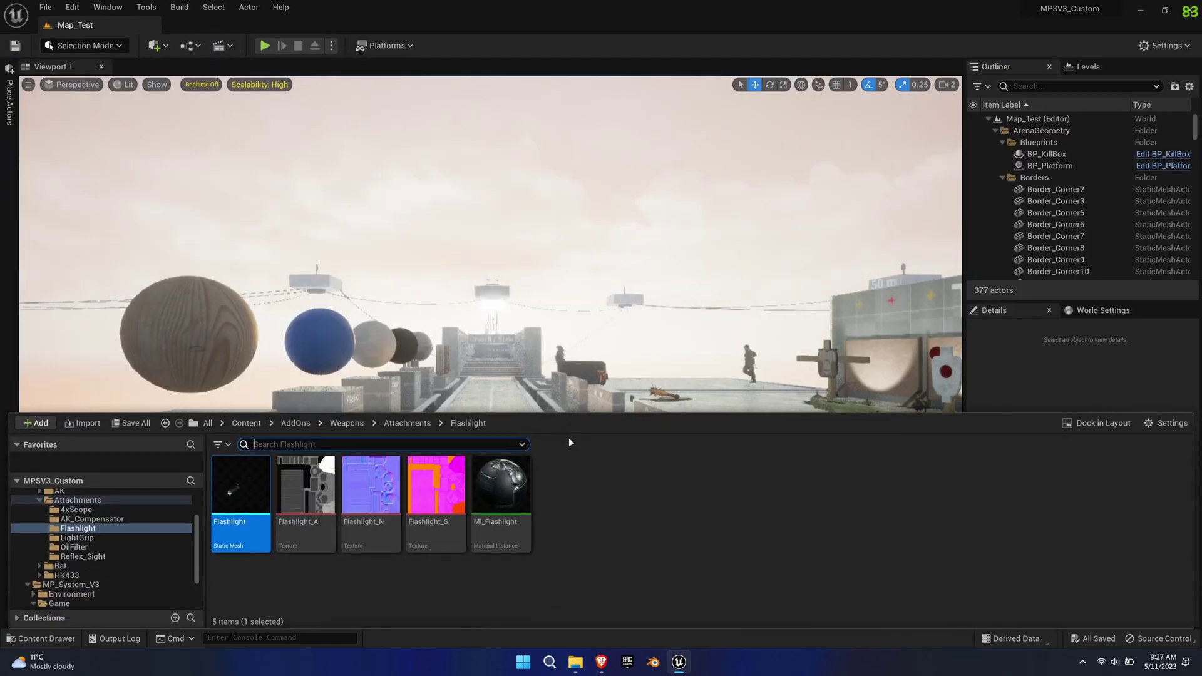
{"action": "scroll", "coordinate": [165, 589], "scroll_direction": "down", "scroll_amount": 3}
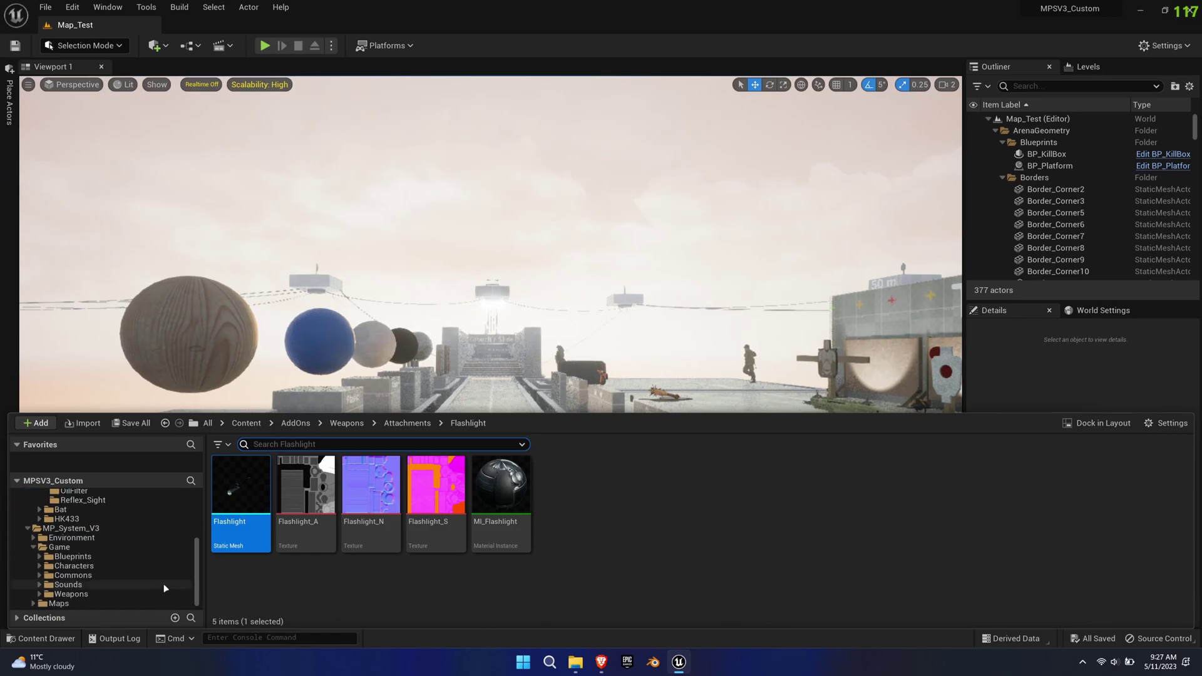
{"action": "left_click", "coordinate": [99, 558]}
{"action": "left_click", "coordinate": [501, 486]}
{"action": "double_click", "coordinate": [501, 485]}
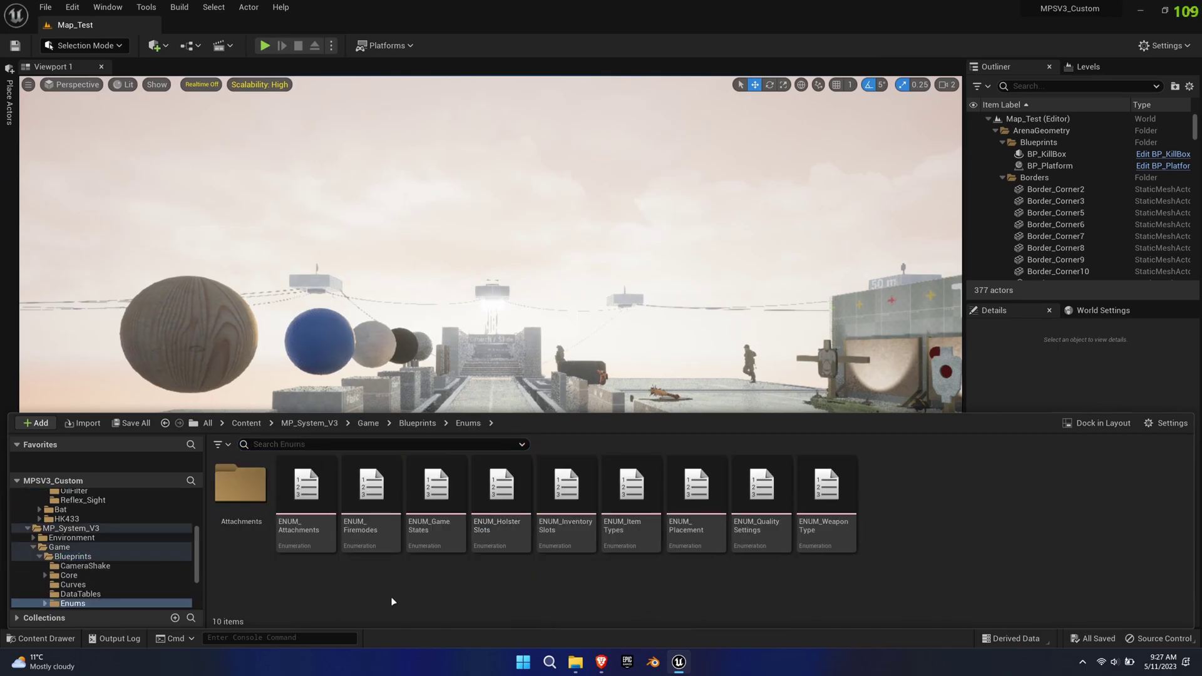
{"action": "double_click", "coordinate": [321, 548]}
{"action": "left_click", "coordinate": [235, 352]}
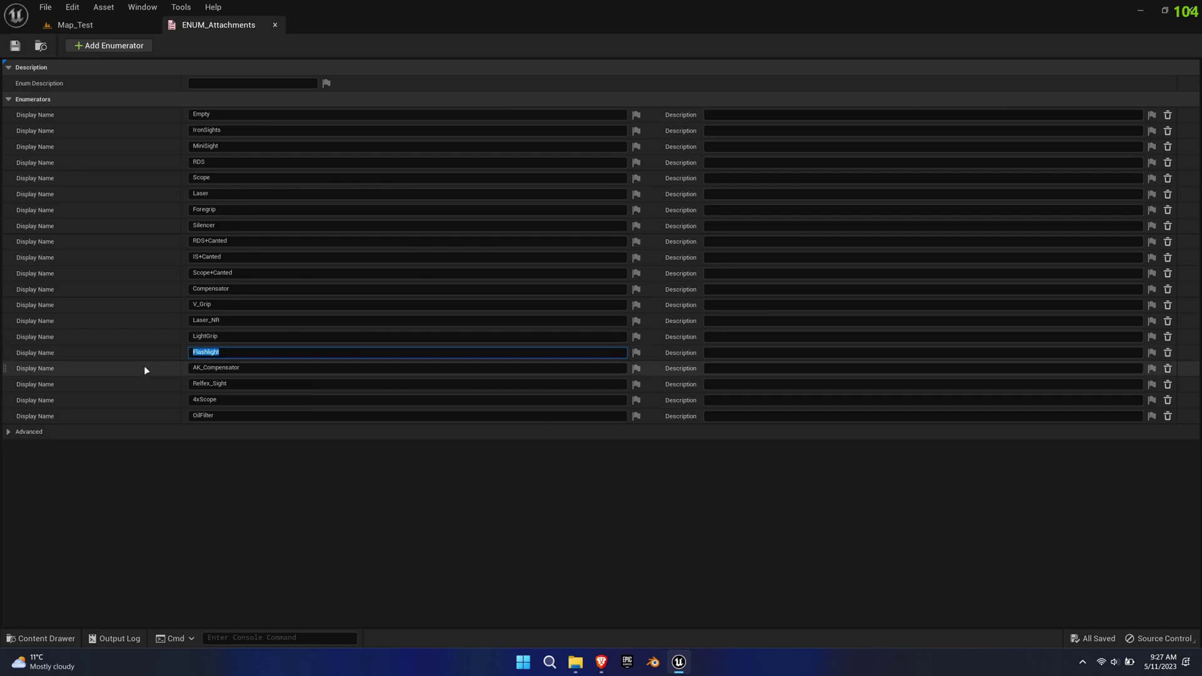
{"action": "middle_click", "coordinate": [199, 29]}
Step: Open ENUM_SideRail from the Enums/Attachments folder, check its Flashlight enumerator, and close it
{"action": "key", "text": "ctrl+space"}
{"action": "double_click", "coordinate": [240, 540]}
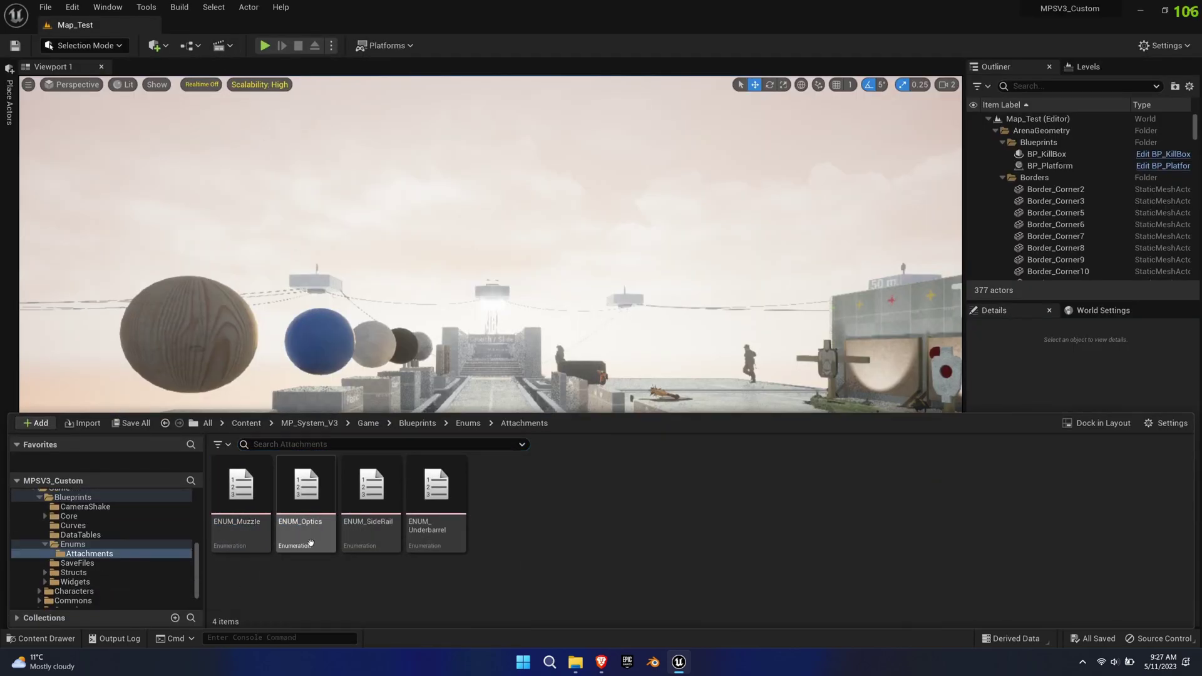
{"action": "double_click", "coordinate": [397, 548]}
{"action": "left_click", "coordinate": [226, 162]}
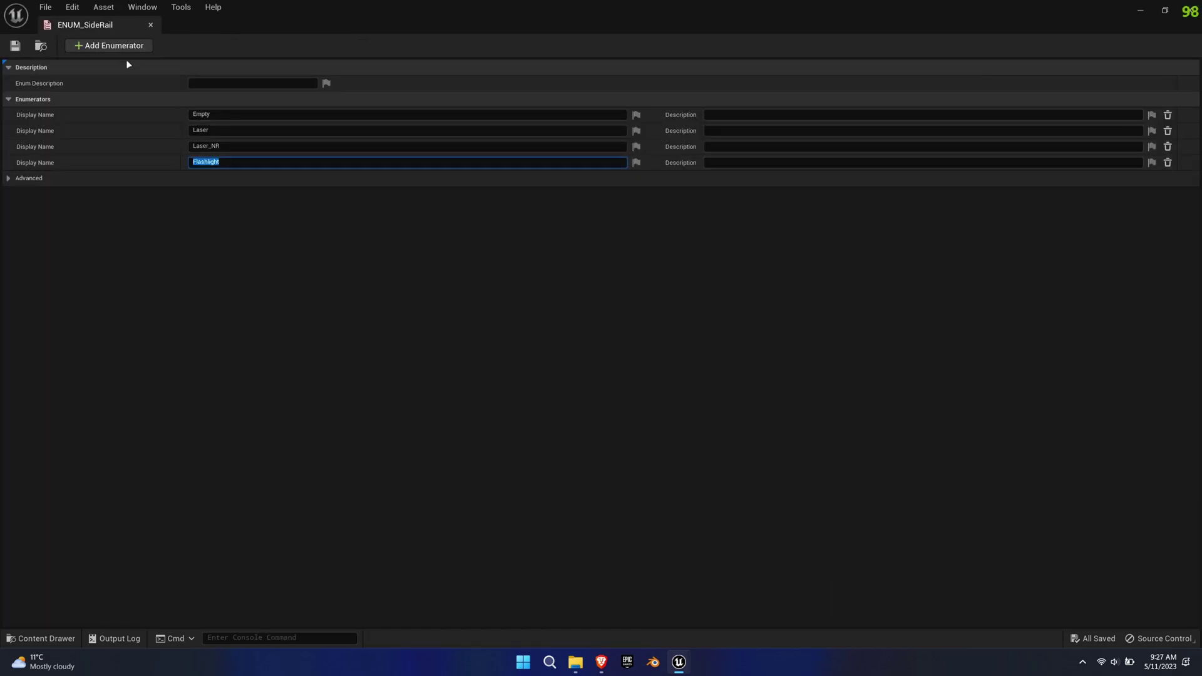
{"action": "middle_click", "coordinate": [102, 27]}
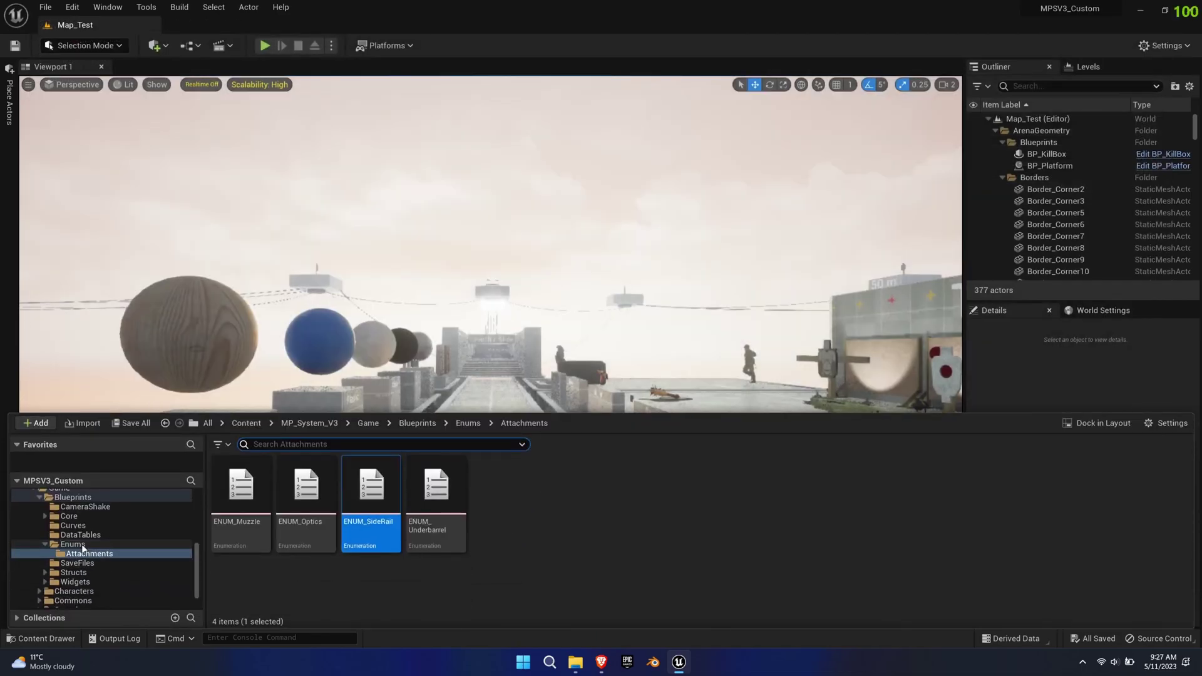
Step: Open the DT_SideRail data table and examine the Flashlight row's socket, mesh and IsFlashlight? settings before closing it
{"action": "left_click", "coordinate": [80, 535]}
{"action": "double_click", "coordinate": [498, 539]}
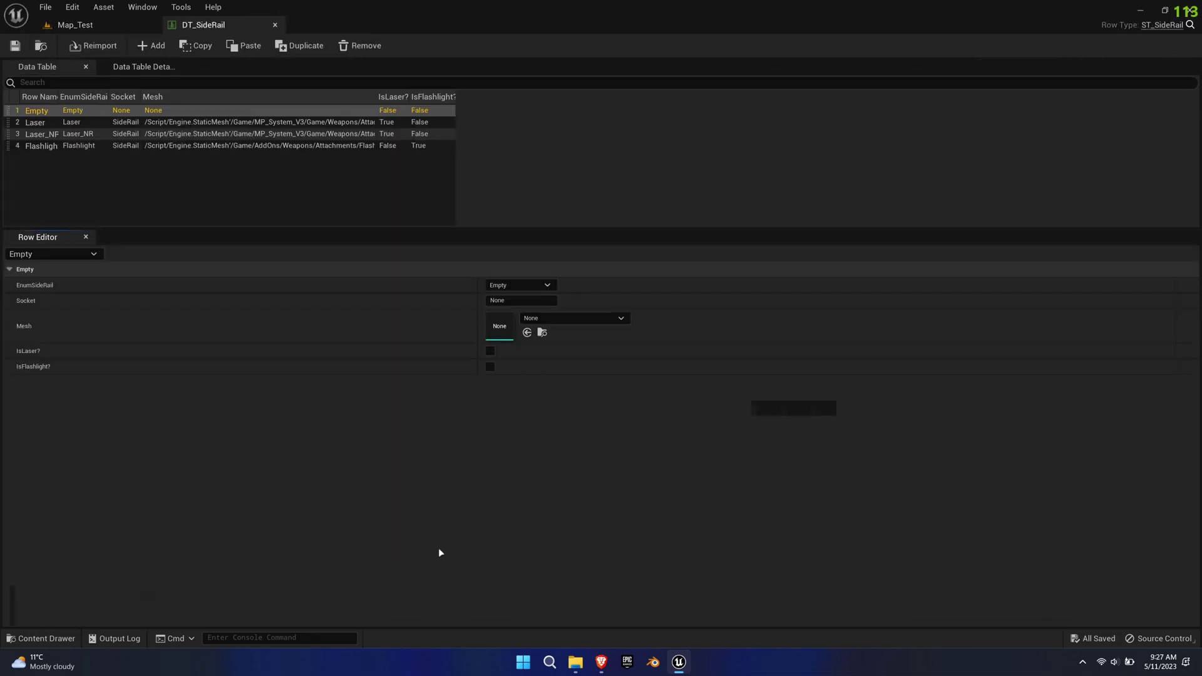
{"action": "left_click", "coordinate": [50, 149]}
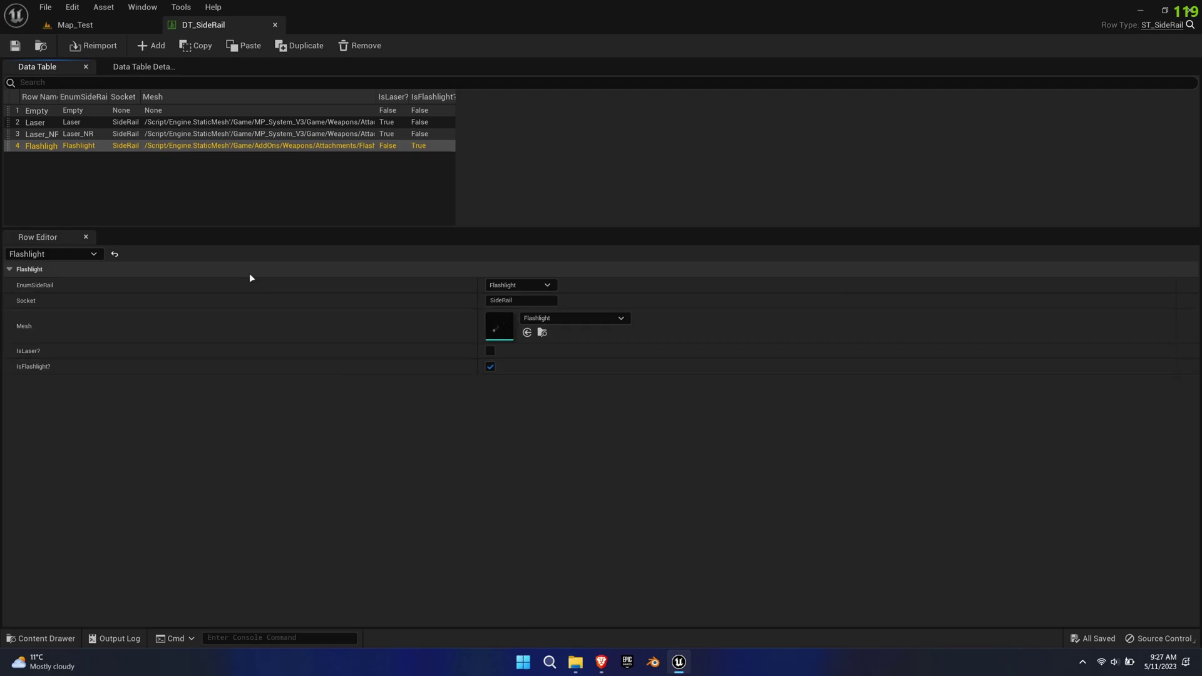
{"action": "middle_click", "coordinate": [232, 29]}
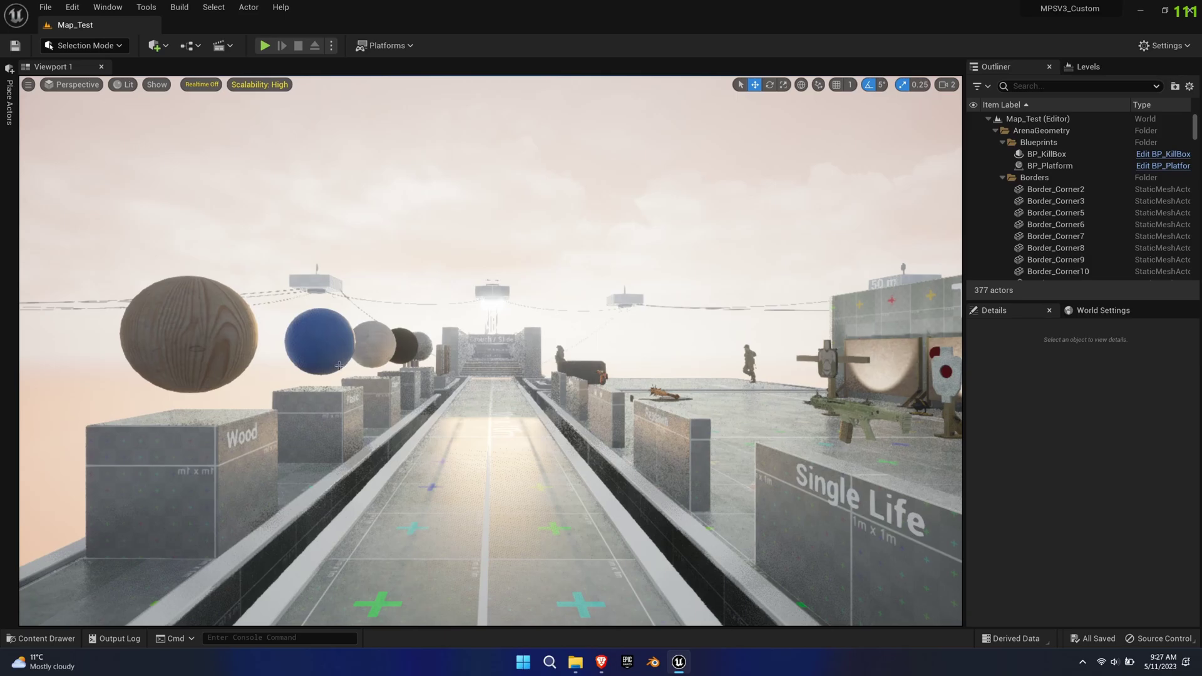
Step: Open BP_AK from the AddOns/Weapons/AK folder and check the Flashlight entry at index 11 of its Compatible Attachment array
{"action": "left_click", "coordinate": [41, 638]}
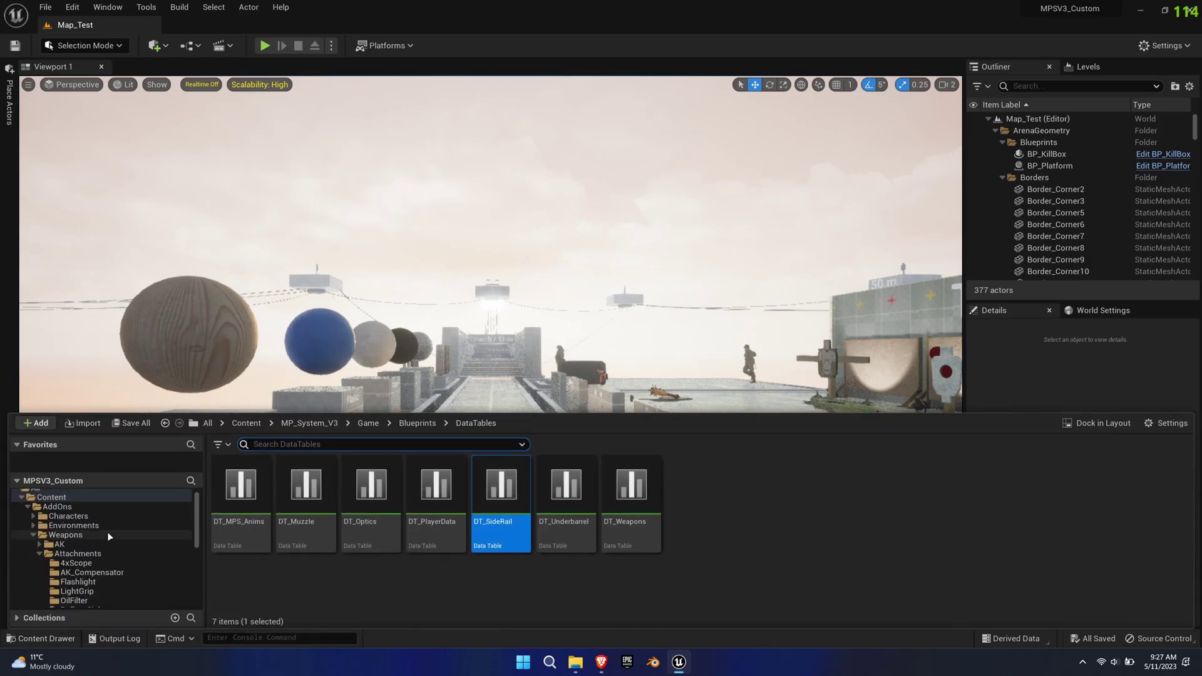
{"action": "left_click", "coordinate": [74, 546]}
{"action": "left_click", "coordinate": [509, 498]}
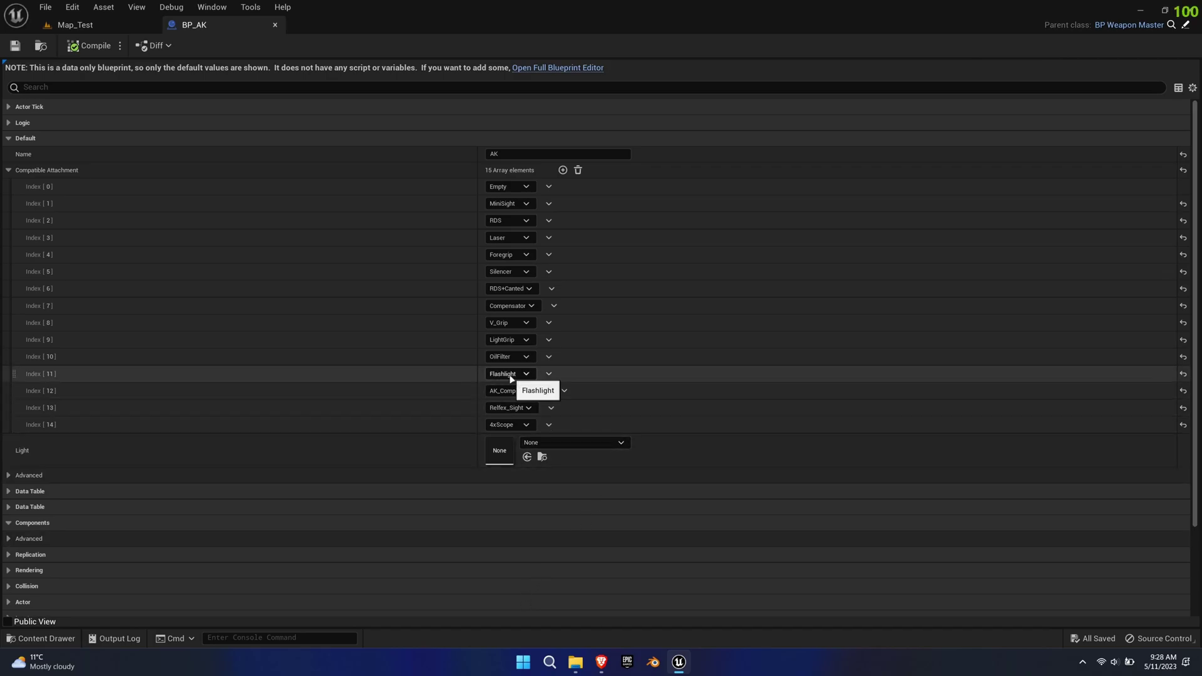
{"action": "left_click", "coordinate": [511, 375]}
{"action": "left_click", "coordinate": [503, 558]}
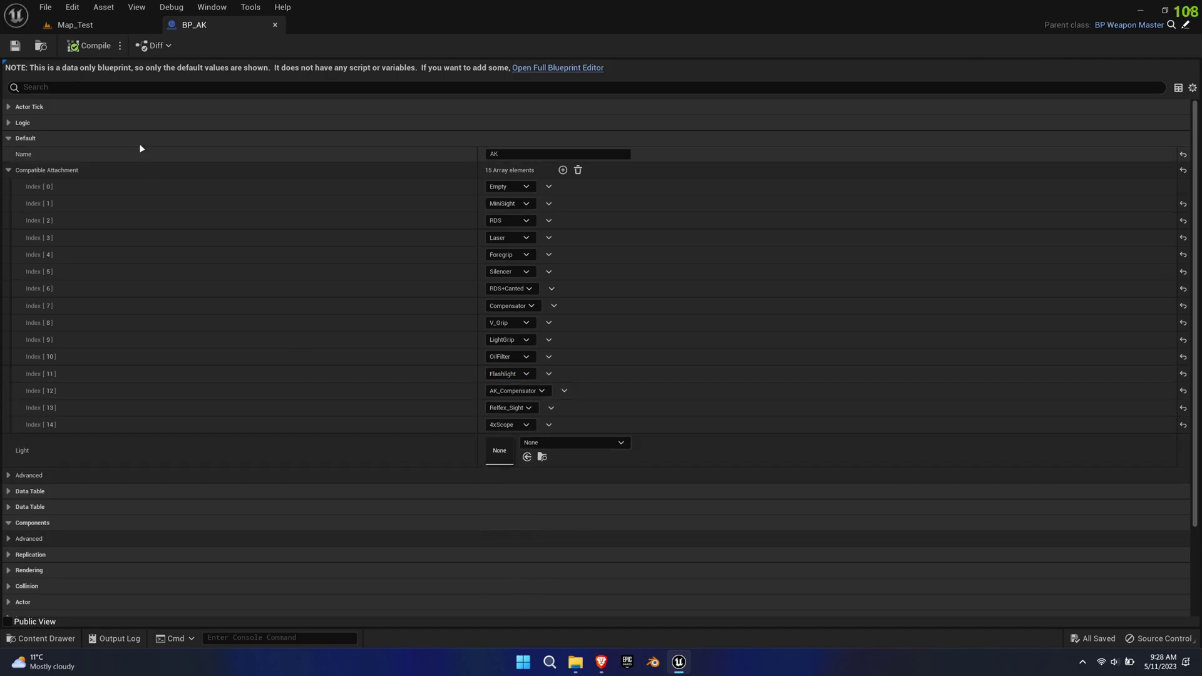
{"action": "middle_click", "coordinate": [224, 26]}
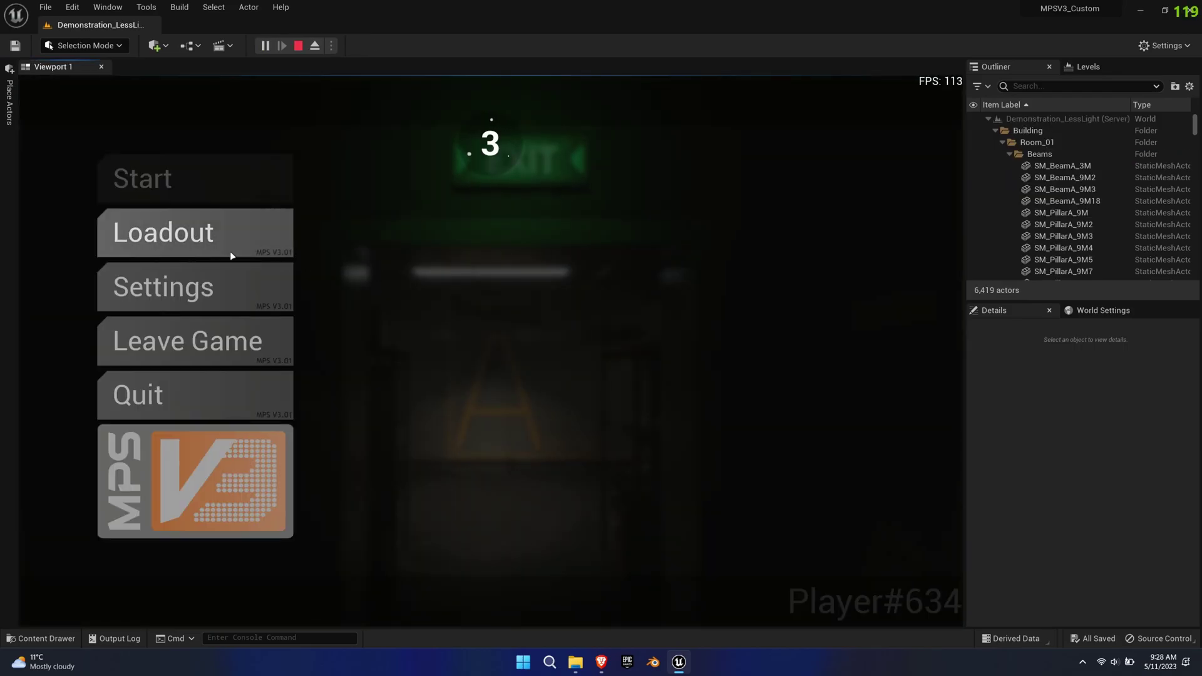
Step: In the running level's loadout, choose the AK as primary weapon, fit the Flashlight on its side rail and return to the main menu
{"action": "left_click", "coordinate": [231, 251]}
{"action": "scroll", "coordinate": [564, 394], "scroll_direction": "down", "scroll_amount": 1}
{"action": "left_click", "coordinate": [564, 409]}
{"action": "left_click", "coordinate": [719, 452]}
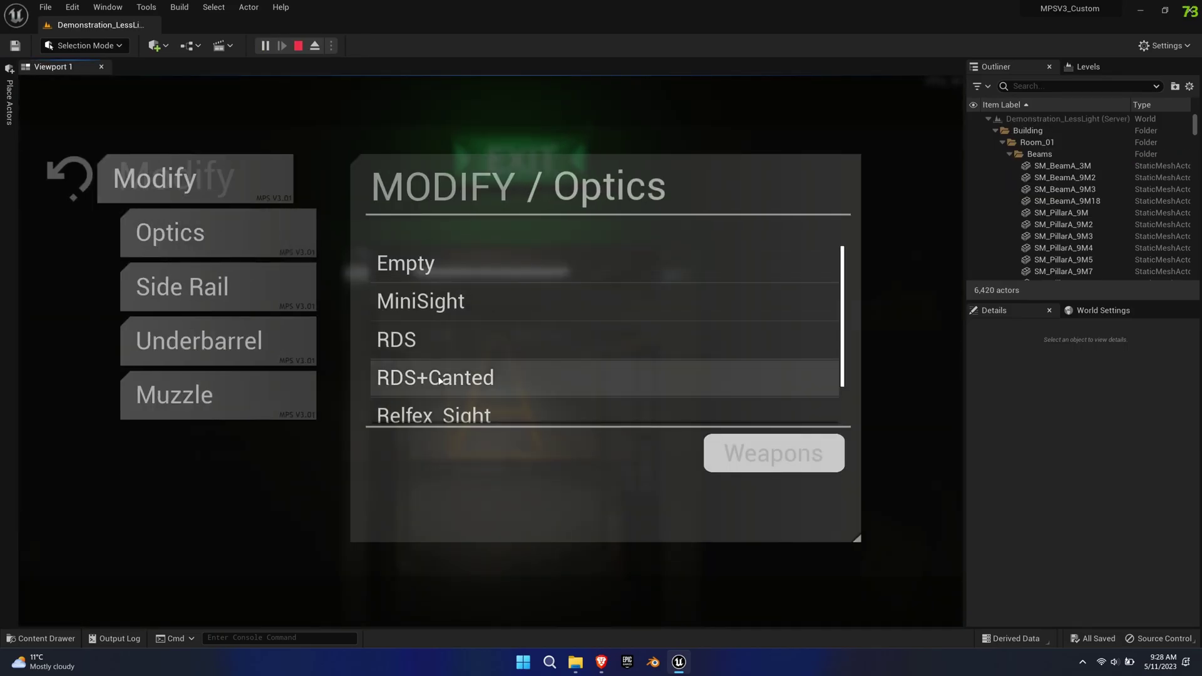
{"action": "left_click", "coordinate": [222, 287]}
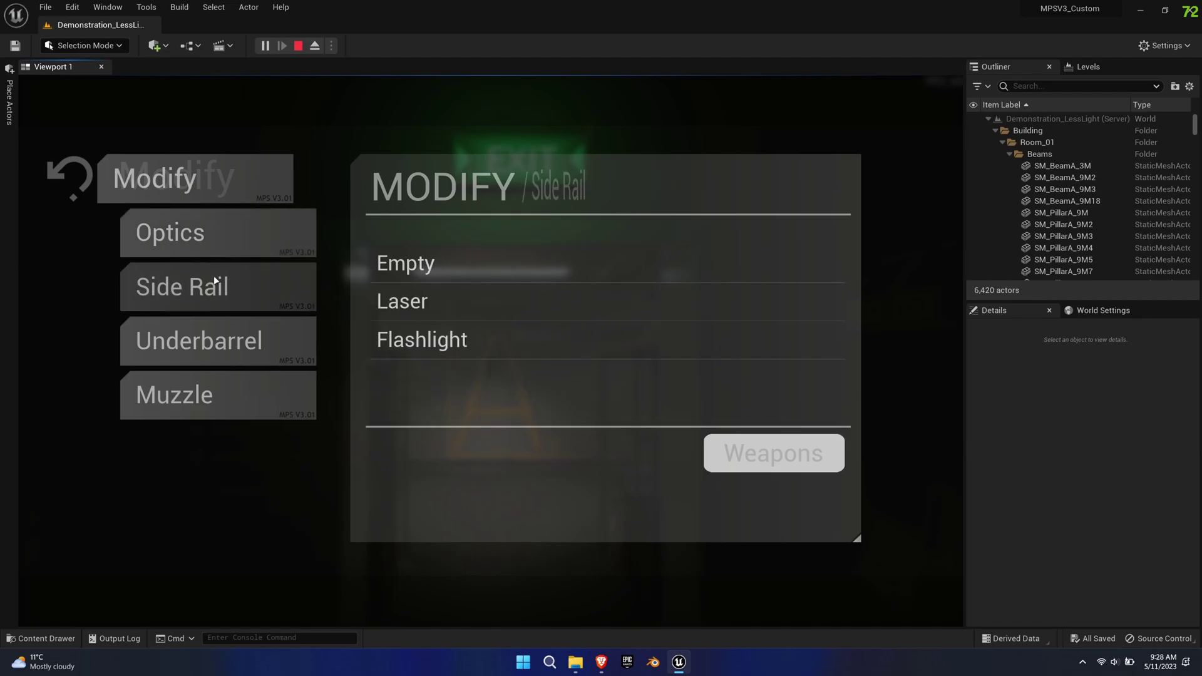
{"action": "left_click", "coordinate": [439, 340]}
{"action": "left_click", "coordinate": [79, 178]}
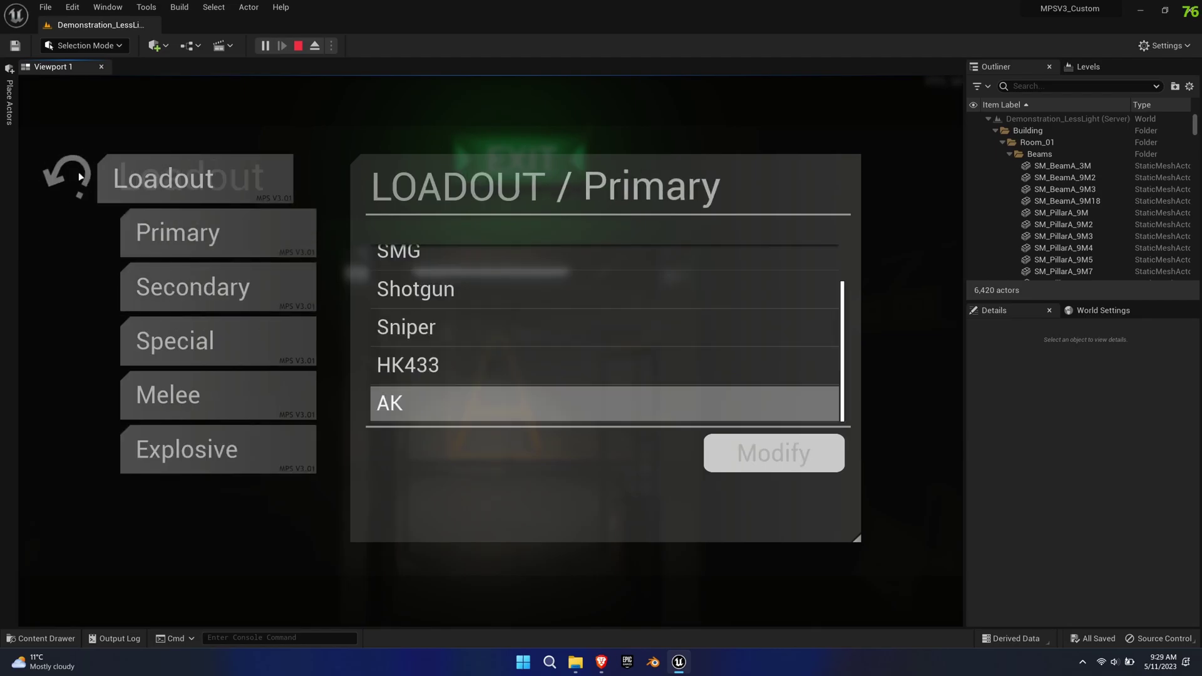
{"action": "left_click", "coordinate": [77, 171]}
Step: Start the match, toggle the AK's flashlight and walk through the dark warehouse to test its light
{"action": "left_click", "coordinate": [110, 178]}
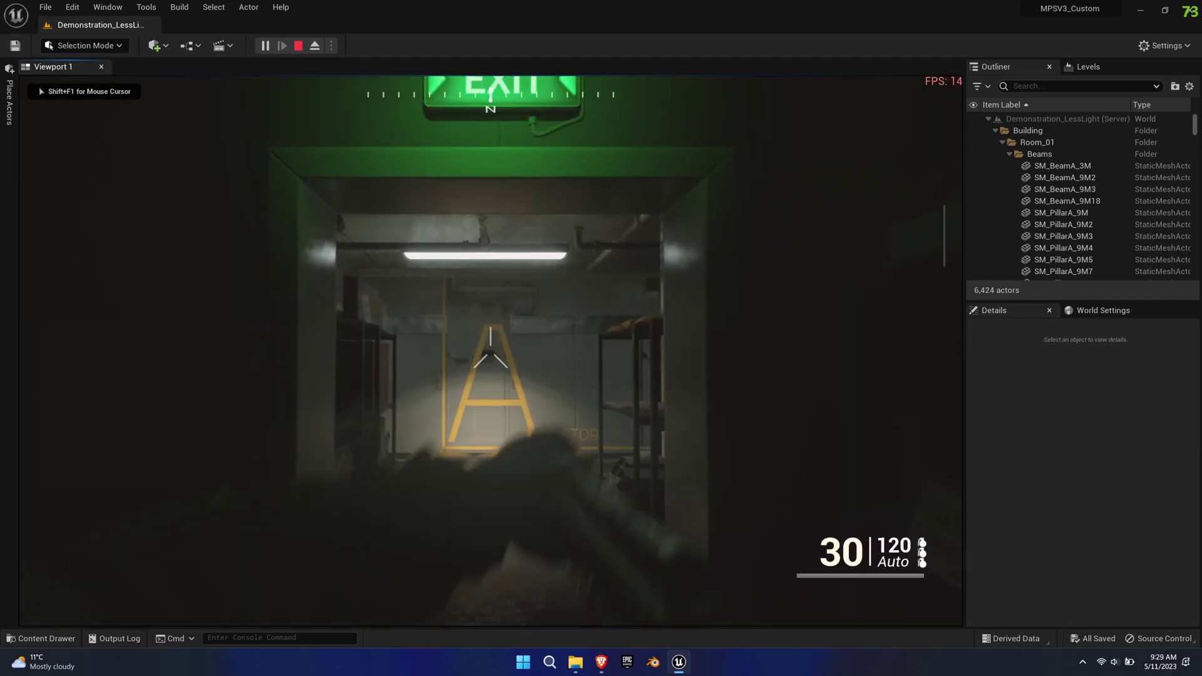
{"action": "key", "text": "f"}
{"action": "key", "text": "w"}
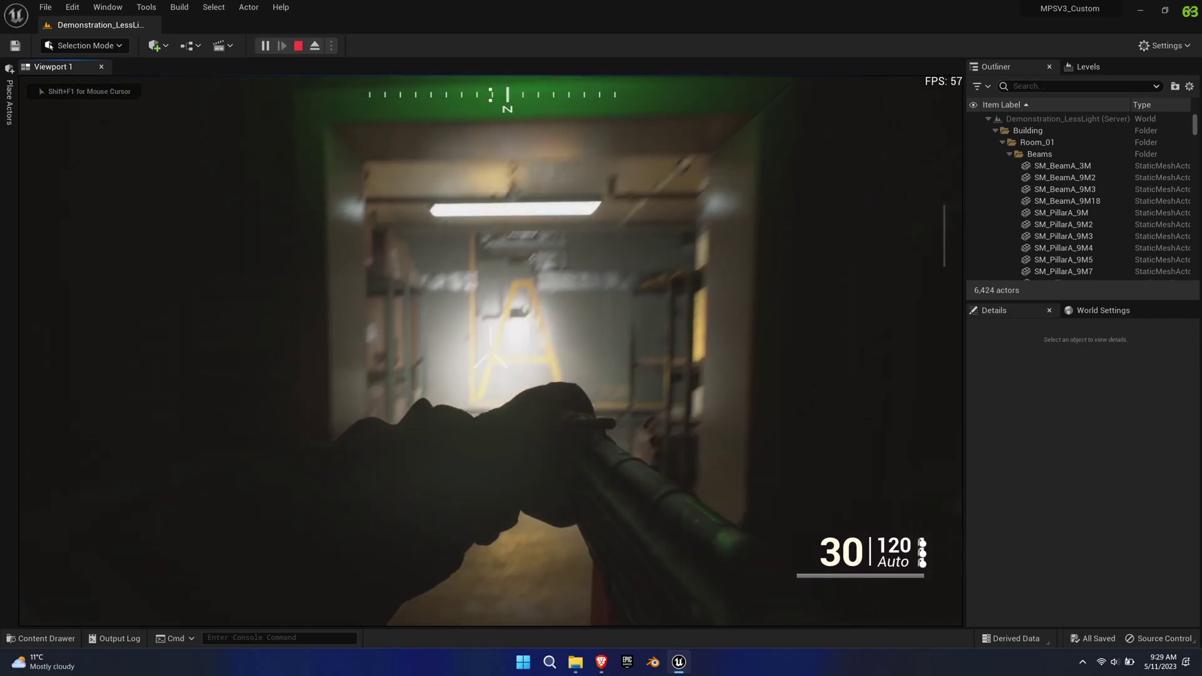
{"action": "key", "text": "w"}
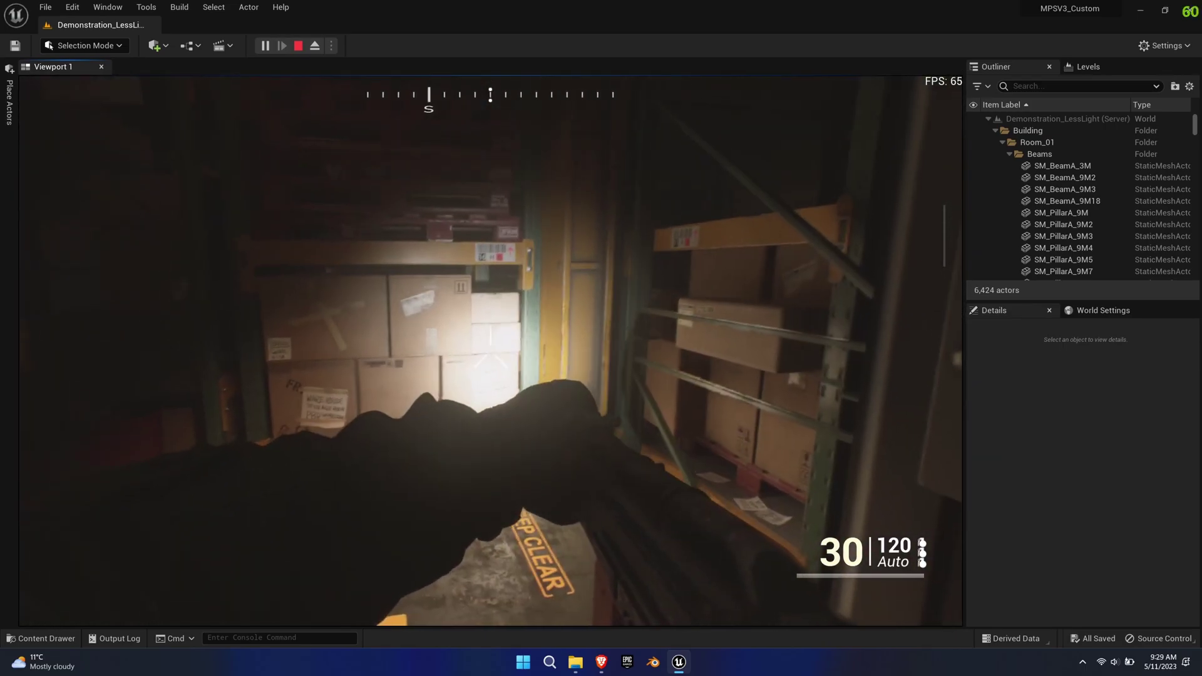
{"action": "key", "text": "w"}
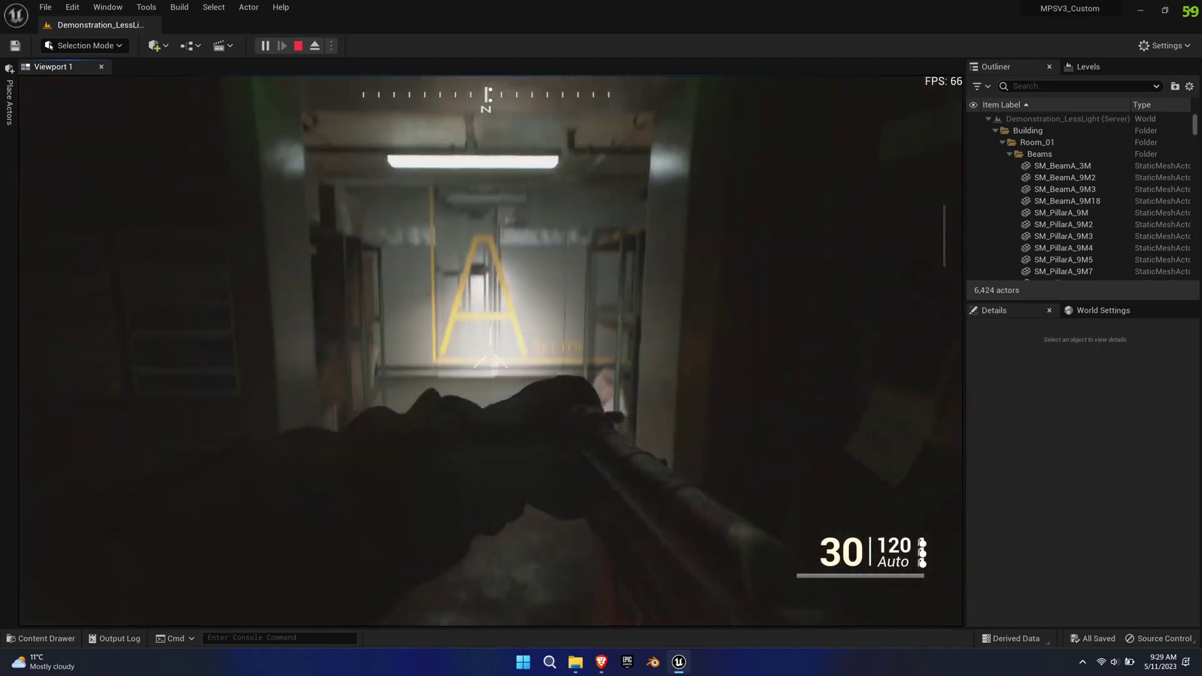
{"action": "key", "text": "w"}
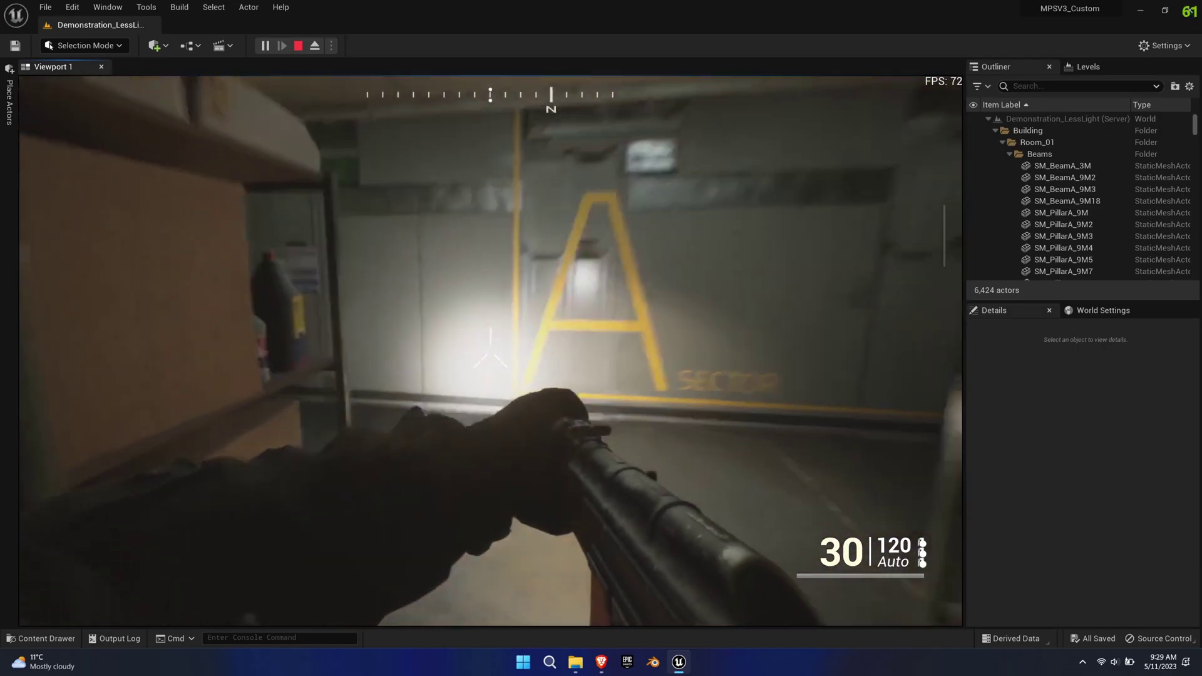
{"action": "key", "text": "w"}
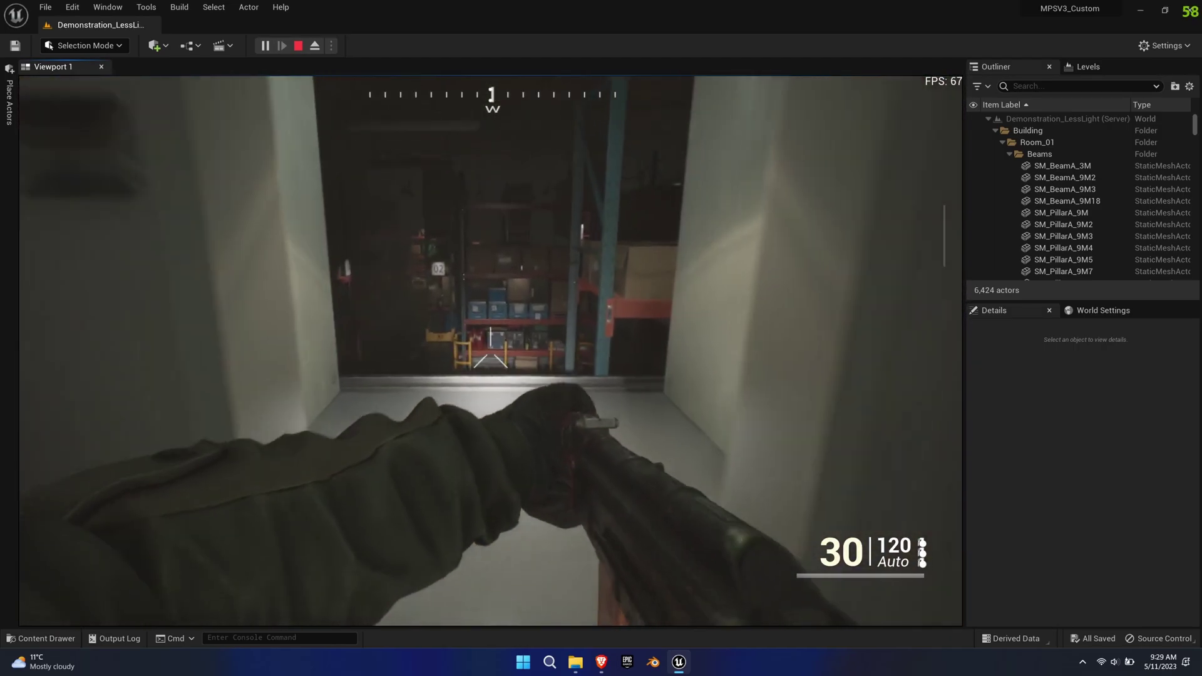
{"action": "key", "text": "w"}
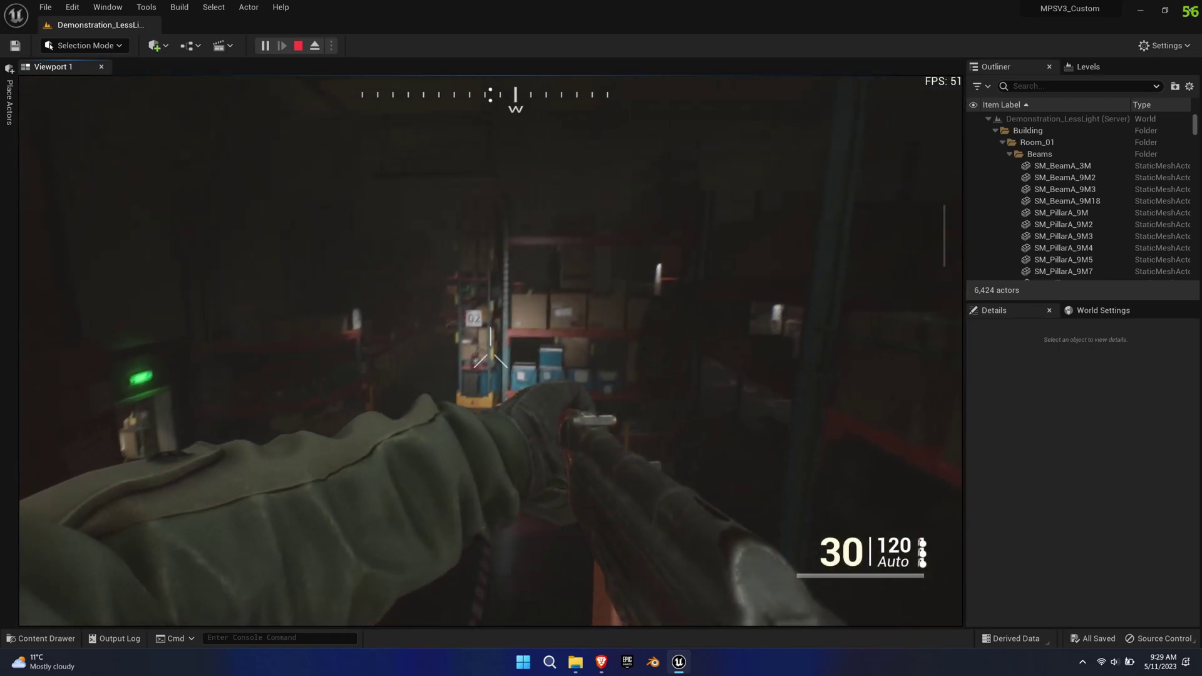
{"action": "key", "text": "w"}
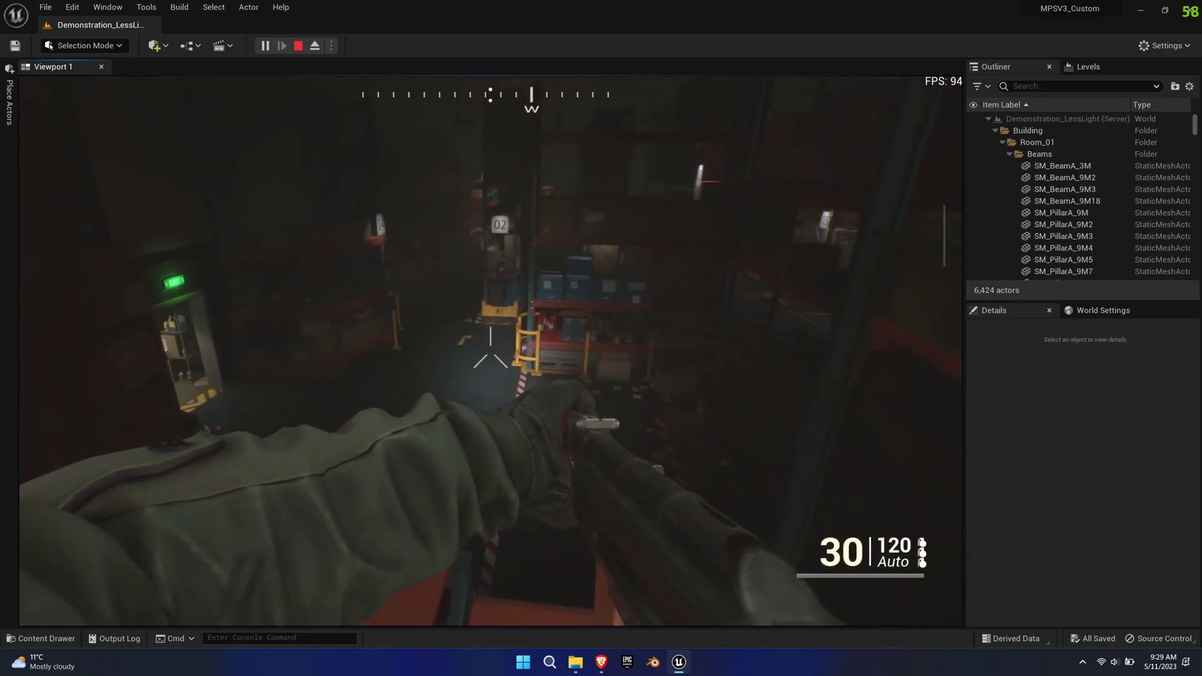
{"action": "key", "text": "w"}
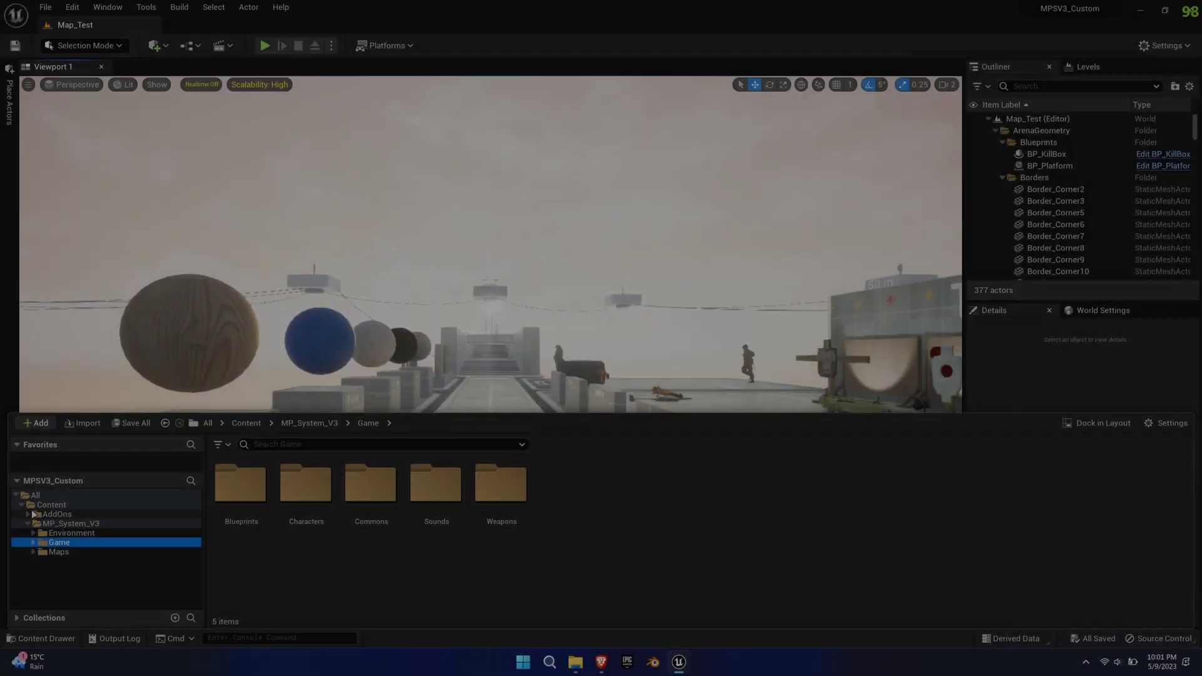
Step: Open the 4xScope static mesh from the AddOns/Weapons/Attachments/4xScope folder
{"action": "left_click", "coordinate": [28, 514]}
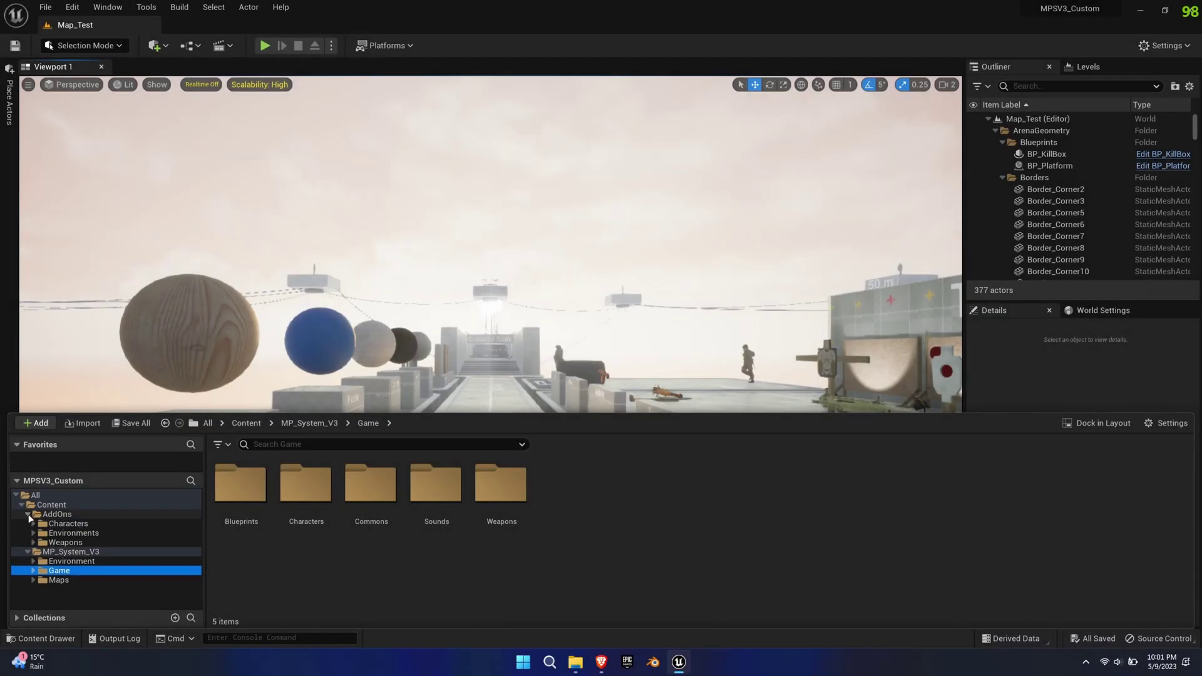
{"action": "left_click", "coordinate": [34, 543]}
{"action": "left_click", "coordinate": [60, 562]}
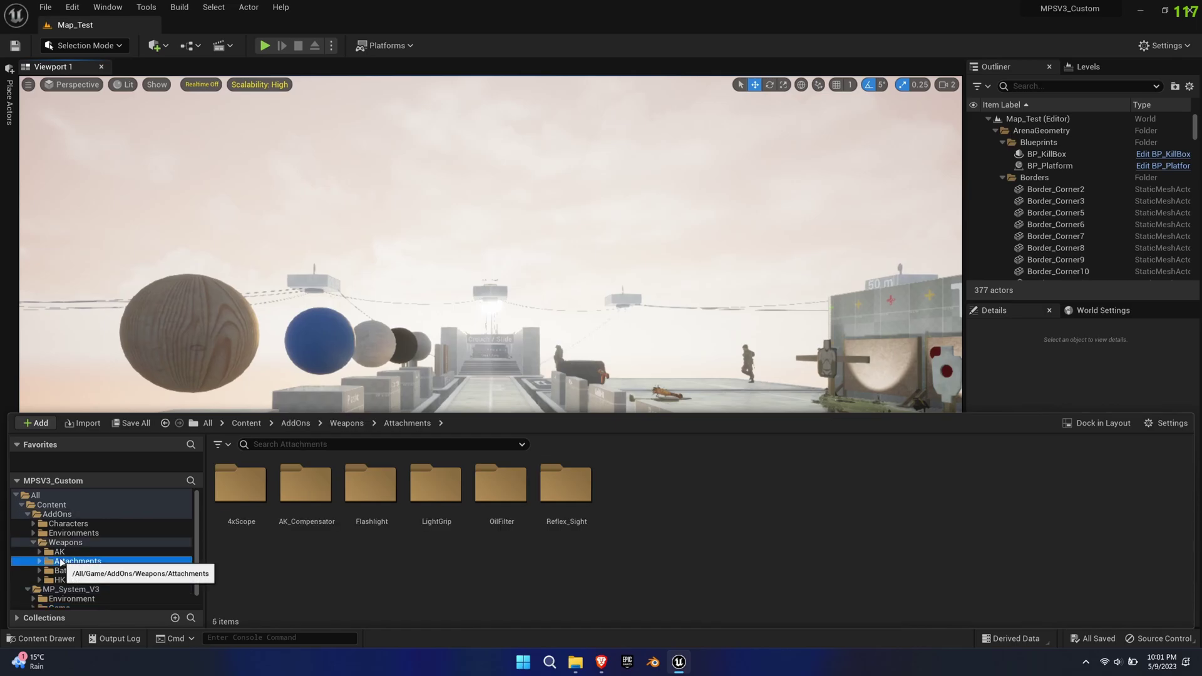
{"action": "double_click", "coordinate": [241, 495]}
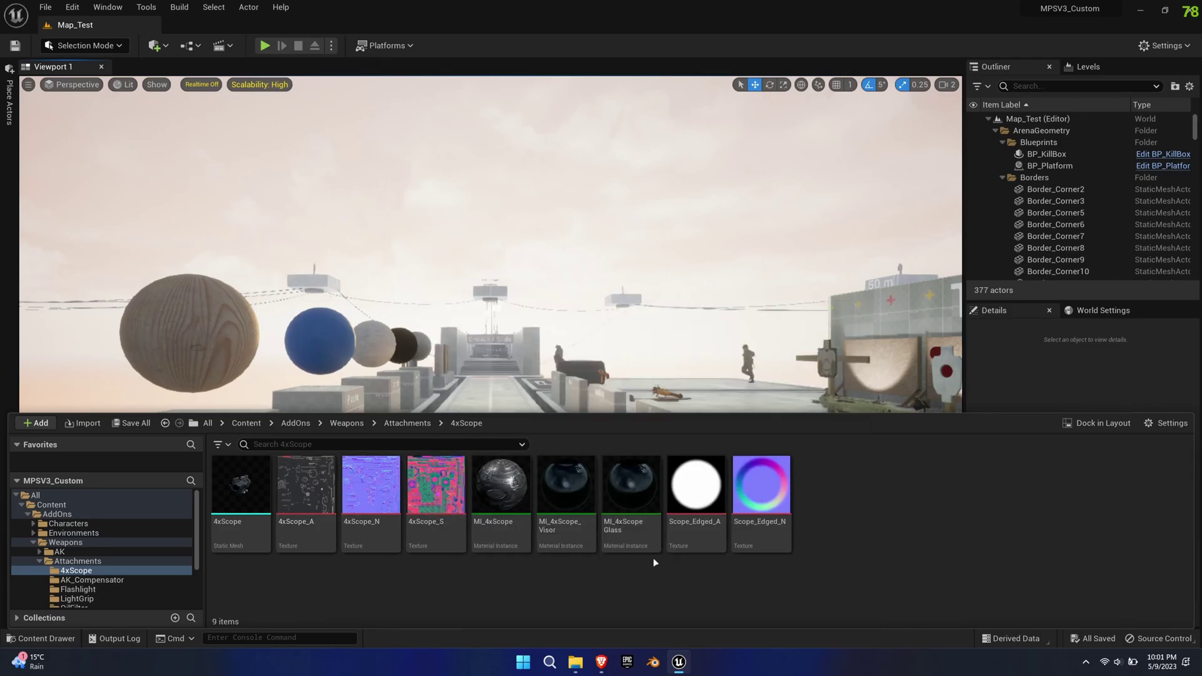
{"action": "double_click", "coordinate": [241, 492]}
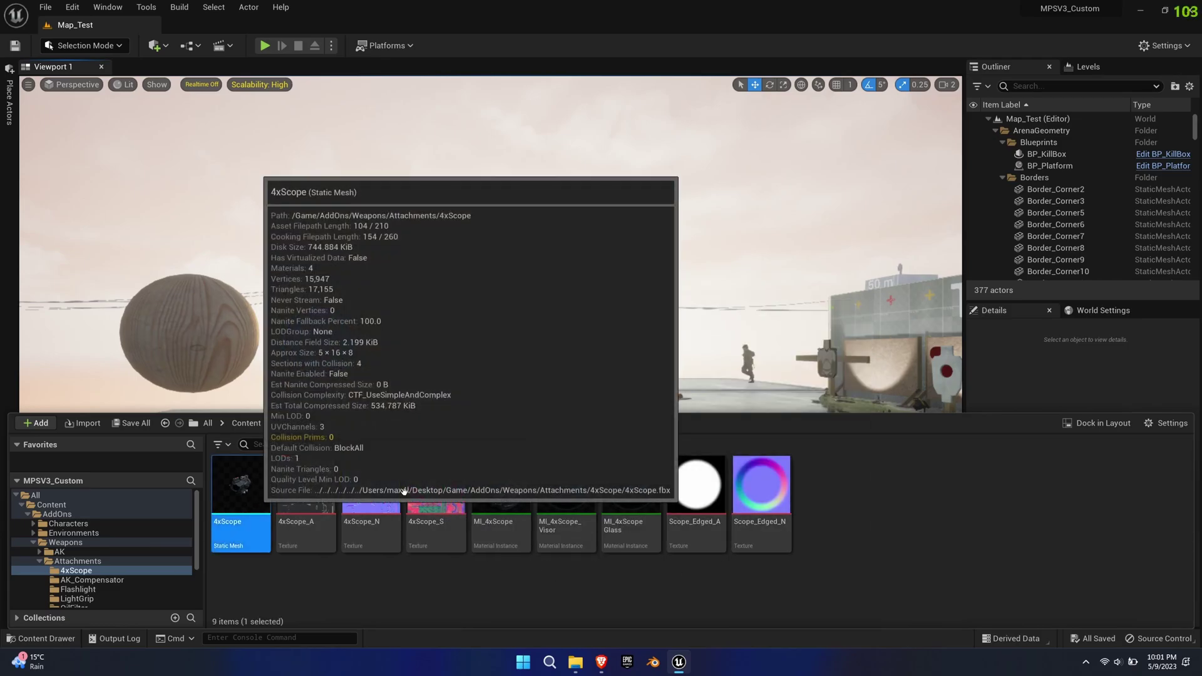
Step: Examine the 4xScope mesh with its sockets up close and show its material slot details
{"action": "scroll", "coordinate": [618, 355], "scroll_direction": "up", "scroll_amount": 5}
{"action": "left_click_drag", "start_coordinate": [618, 354], "coordinate": [476, 355]}
{"action": "left_click", "coordinate": [926, 67]}
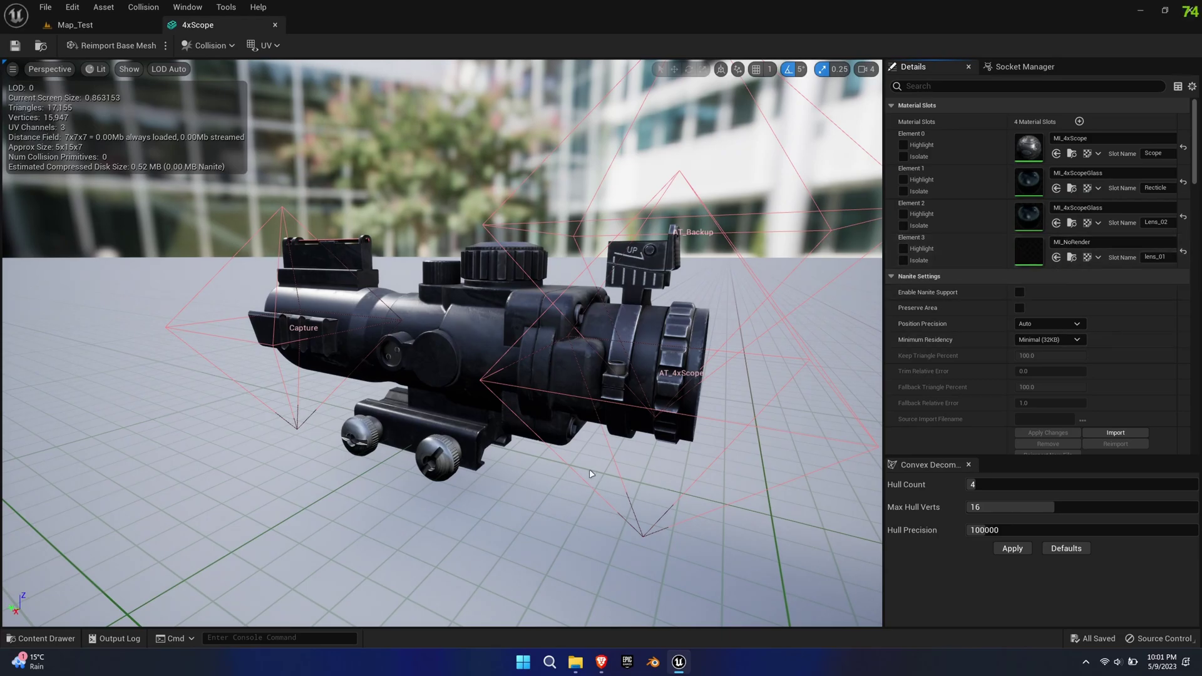
Step: Show the 4xScope mesh's sockets in the Socket Manager and select AT_4xScope
{"action": "left_click_drag", "start_coordinate": [503, 473], "coordinate": [646, 413]}
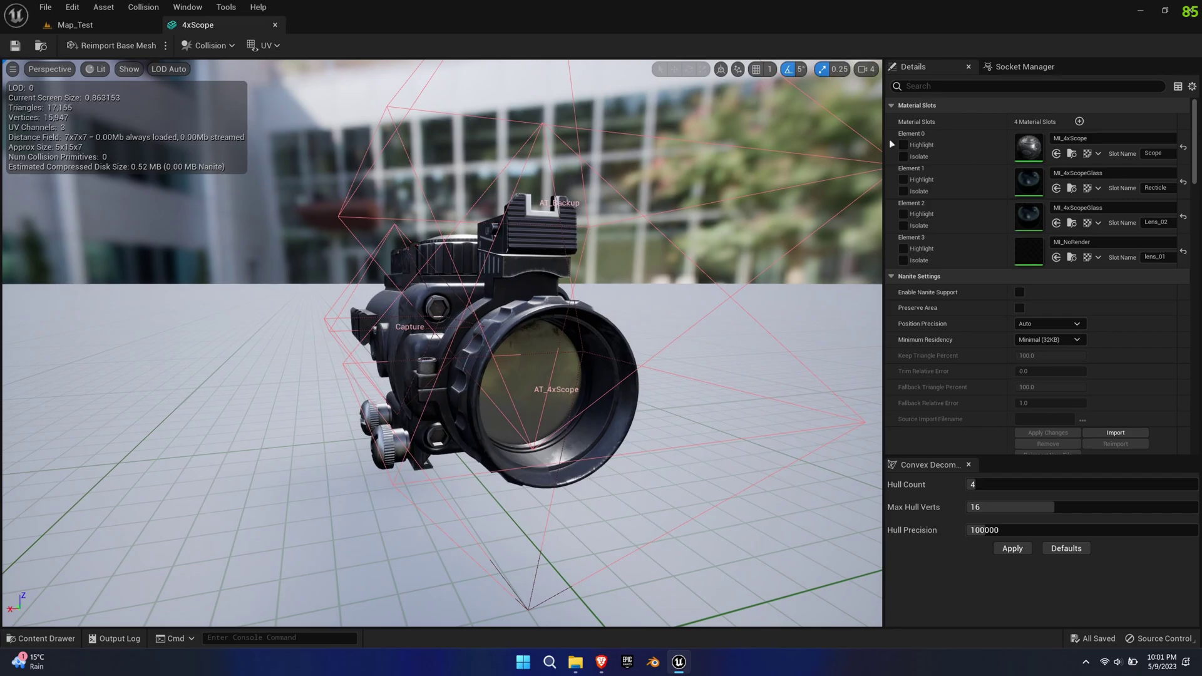
{"action": "left_click", "coordinate": [1032, 68]}
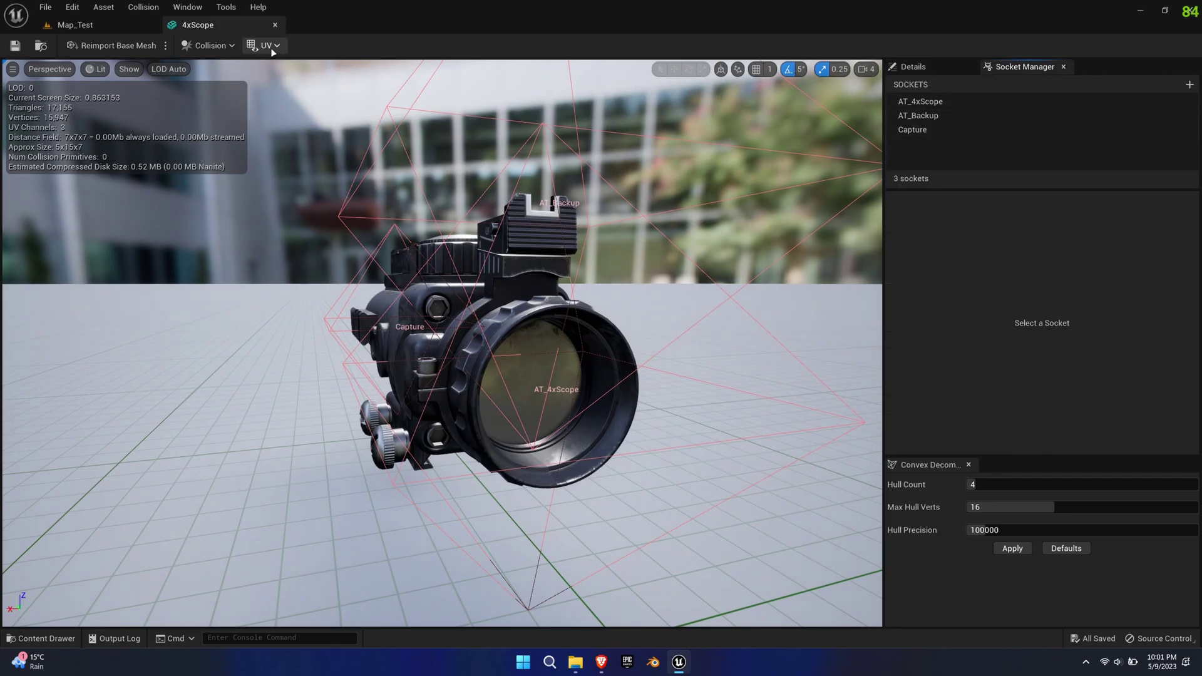
{"action": "left_click", "coordinate": [205, 7]}
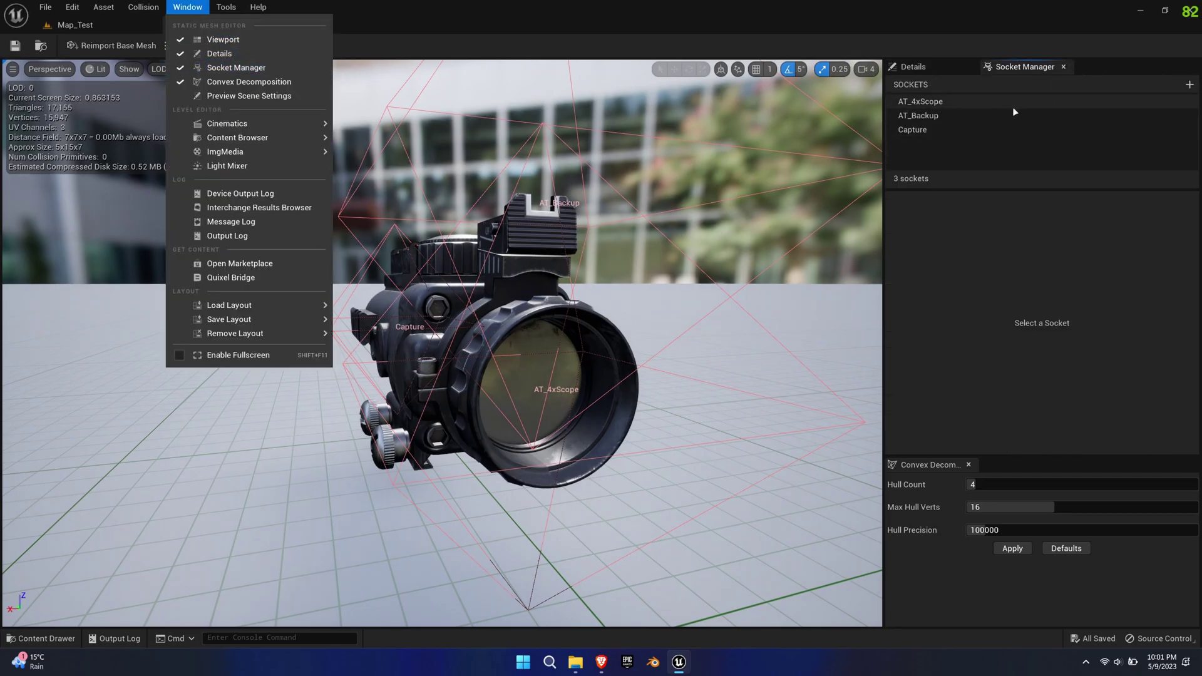
{"action": "left_click", "coordinate": [905, 103]}
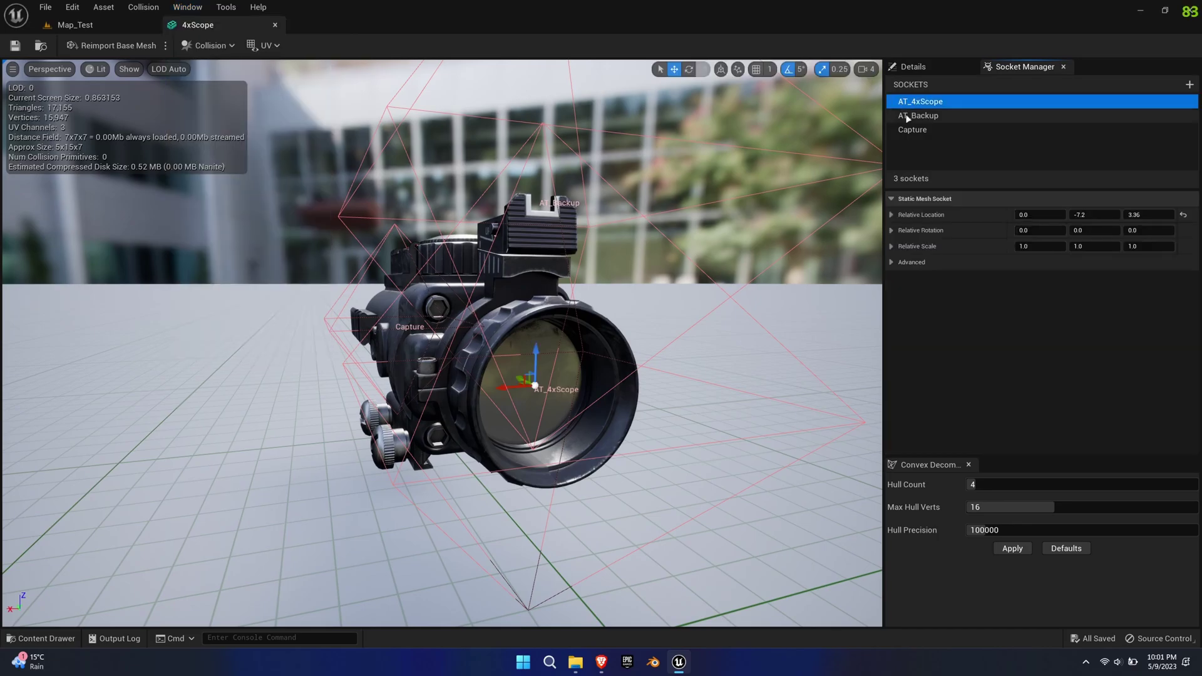
Step: Check the AT_4xScope socket's alignment in the Right orthographic view and return to Perspective
{"action": "left_click", "coordinate": [63, 72]}
{"action": "left_click", "coordinate": [68, 160]}
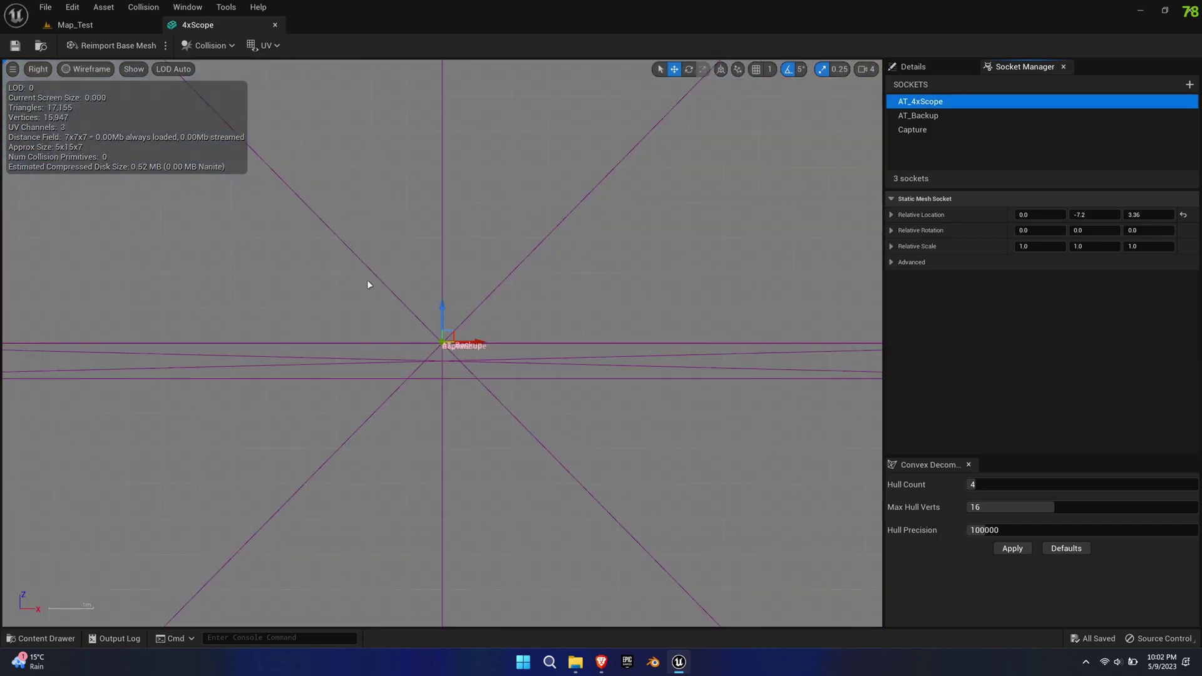
{"action": "scroll", "coordinate": [394, 355], "scroll_direction": "up", "scroll_amount": 6}
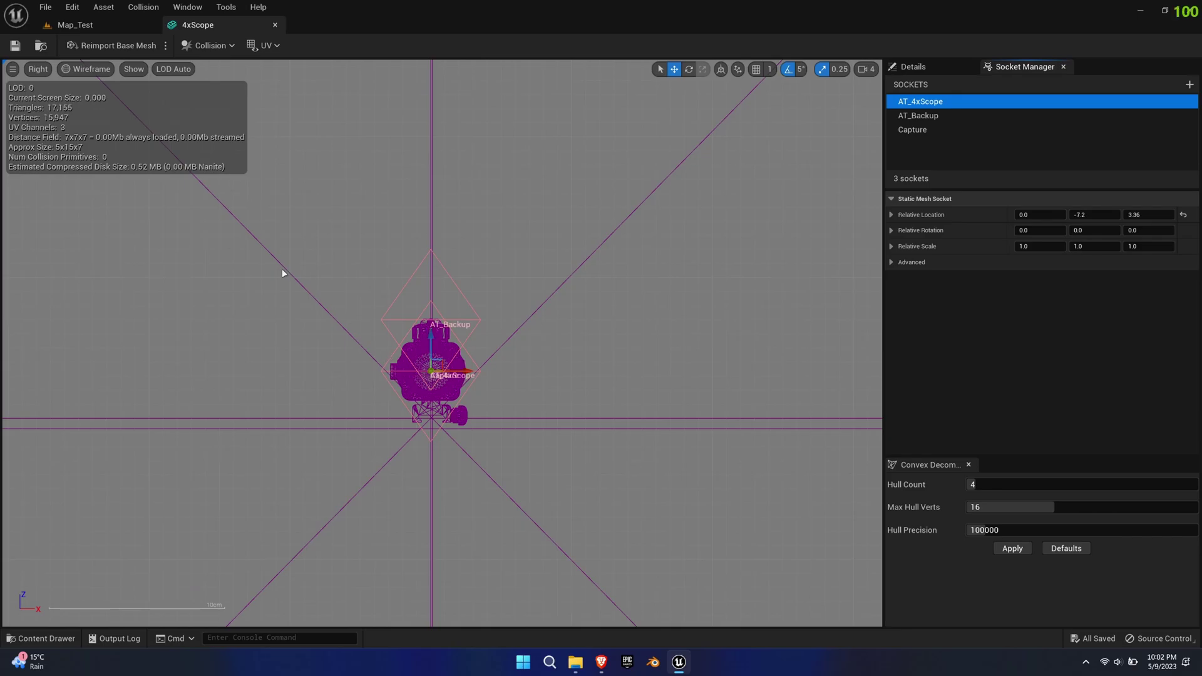
{"action": "left_click", "coordinate": [53, 71]}
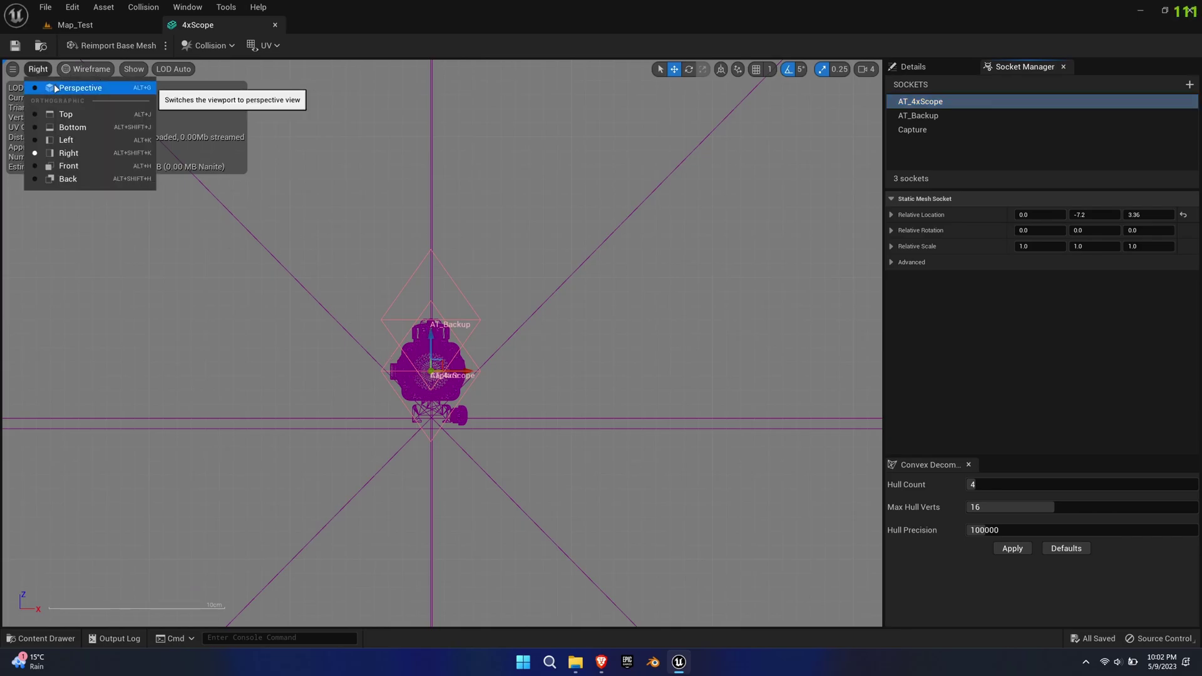
{"action": "left_click", "coordinate": [55, 89]}
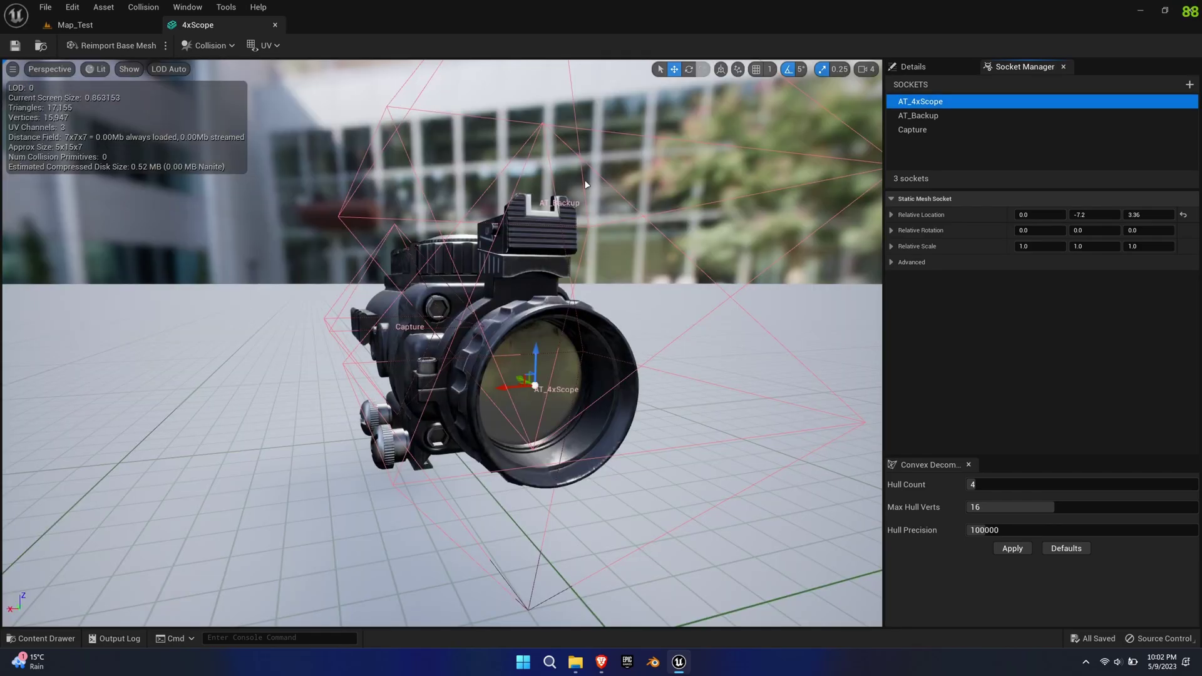
Step: Inspect the AT_Backup and Capture sockets on the scope and close the 4xScope mesh
{"action": "left_click", "coordinate": [931, 116]}
{"action": "left_click_drag", "start_coordinate": [204, 306], "coordinate": [706, 207], "text": "alt"}
{"action": "left_click", "coordinate": [921, 131]}
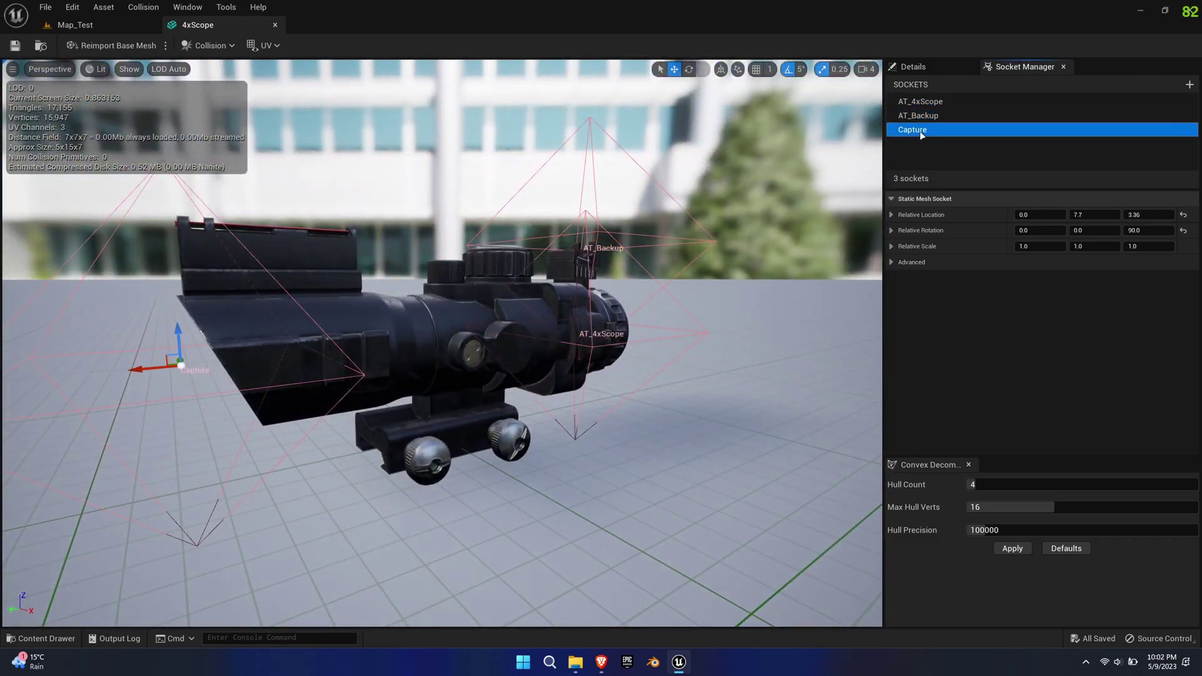
{"action": "middle_click", "coordinate": [231, 31]}
Step: Open ENUM_Attachments from the Blueprints/Enums folder, check its 4xScope enumerator and close it
{"action": "key", "text": "ctrl+space"}
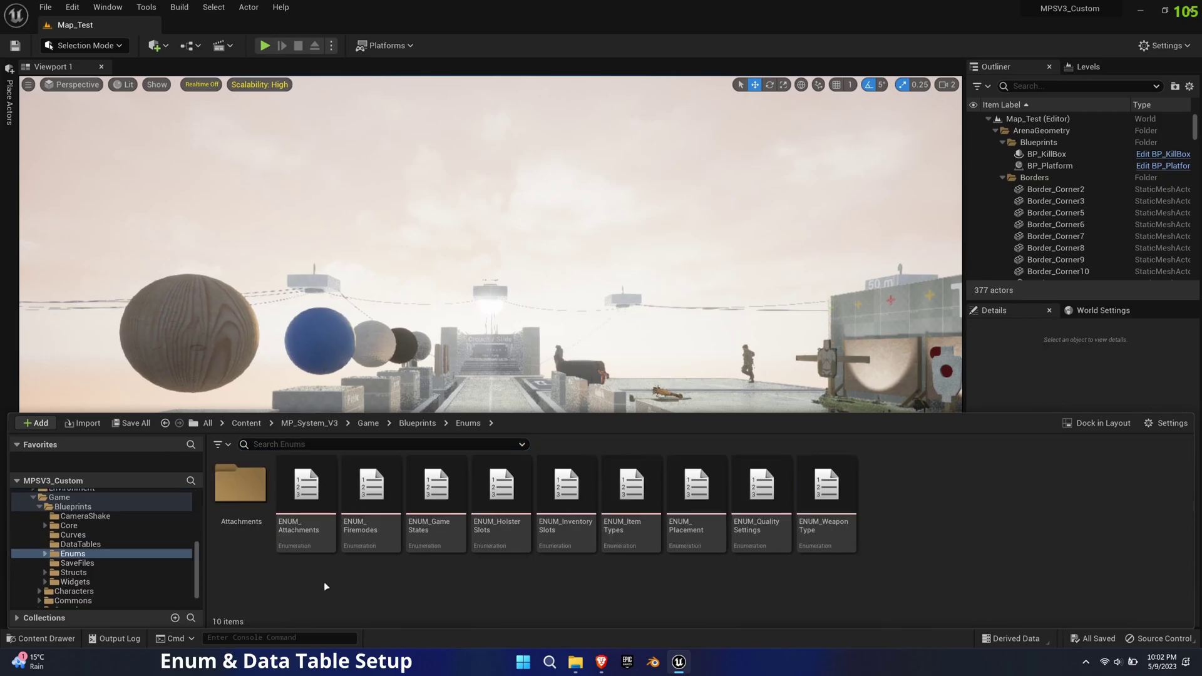
{"action": "double_click", "coordinate": [307, 501]}
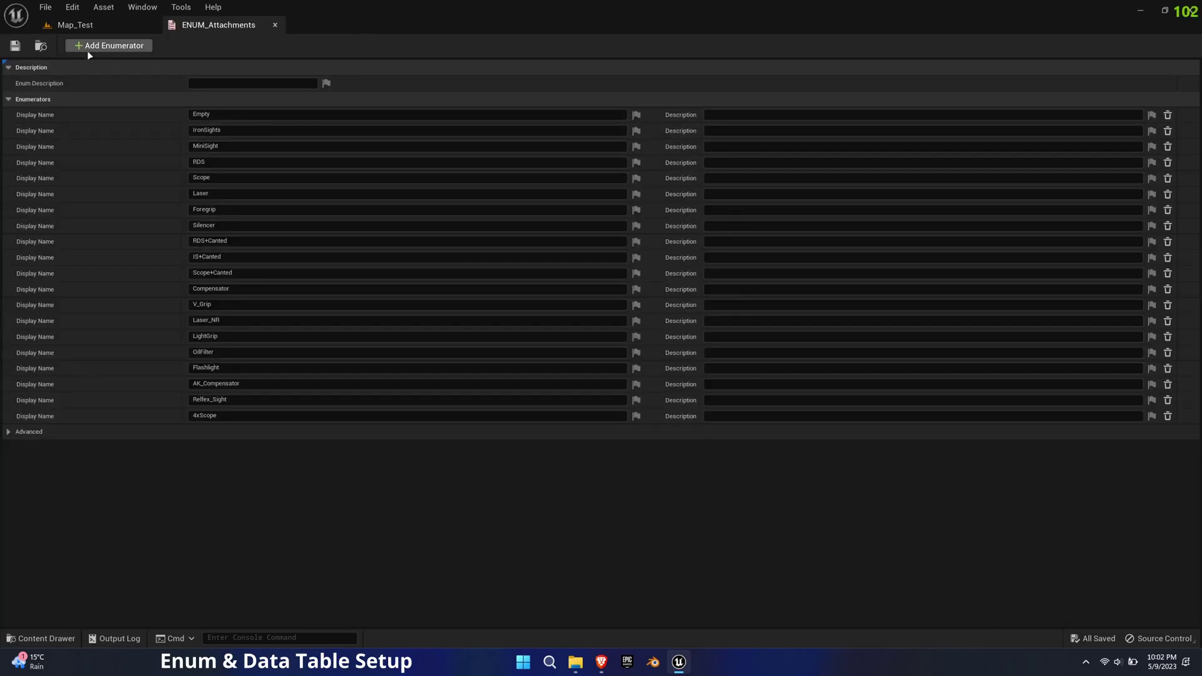
{"action": "left_click", "coordinate": [250, 416]}
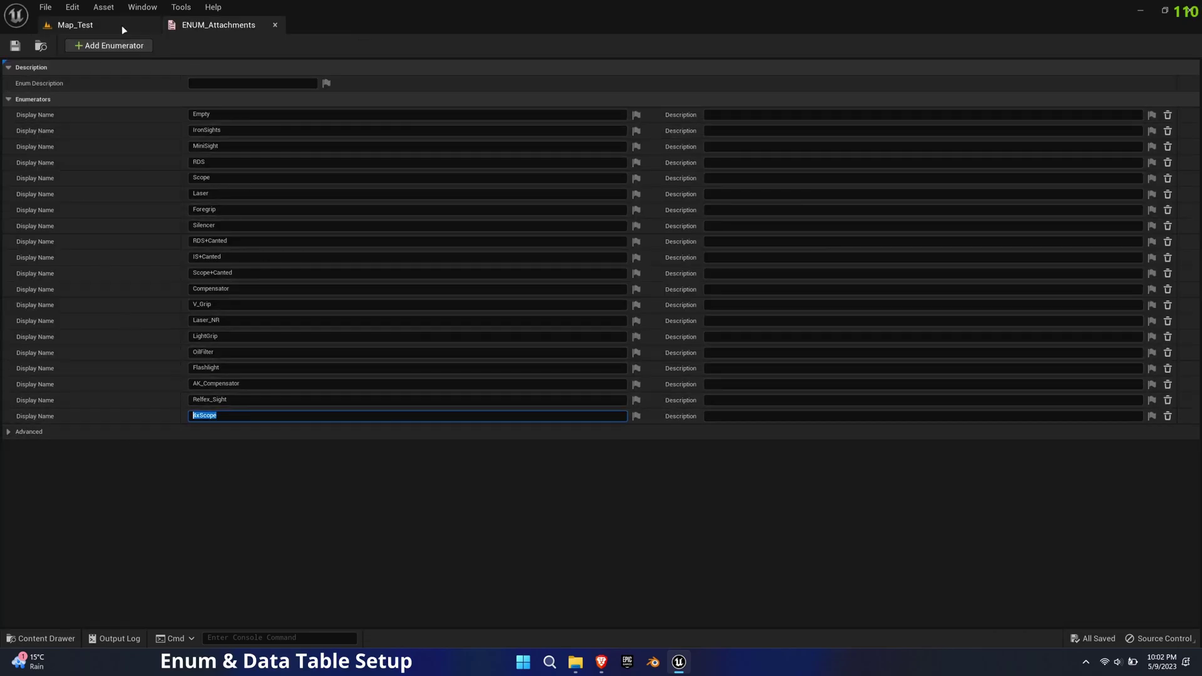
{"action": "middle_click", "coordinate": [231, 27]}
Step: Open ENUM_Optics from the Enums/Attachments folder, check its last enumerator and close it
{"action": "key", "text": "ctrl+space"}
{"action": "double_click", "coordinate": [257, 496]}
{"action": "double_click", "coordinate": [303, 501]}
{"action": "left_click", "coordinate": [228, 259]}
{"action": "left_click", "coordinate": [132, 365]}
{"action": "middle_click", "coordinate": [211, 21]}
Step: Open the DT_Optics data table from the DataTables folder and show its 4xScope row
{"action": "key", "text": "ctrl+space"}
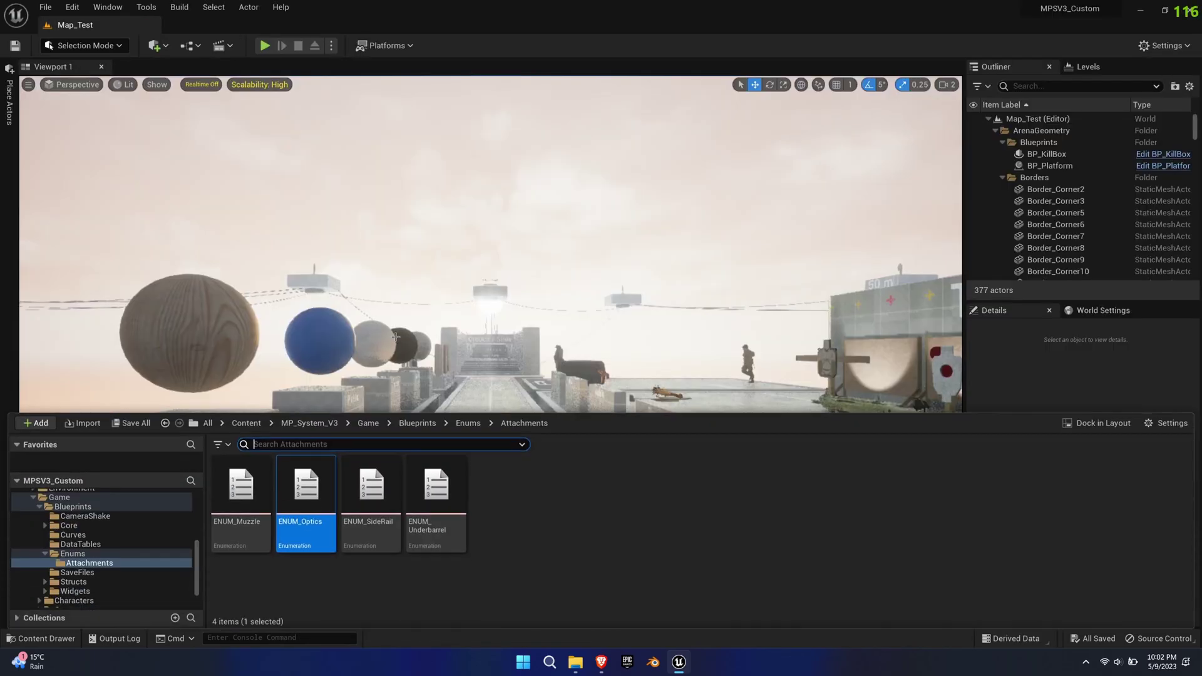
{"action": "left_click", "coordinate": [79, 545]}
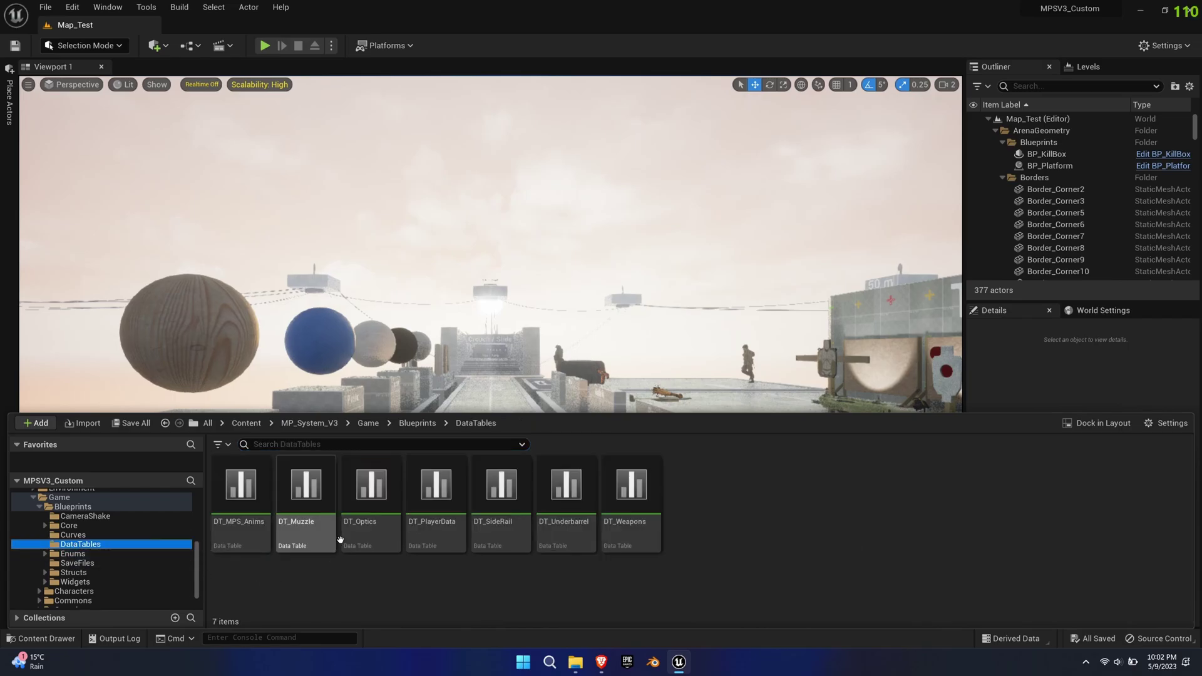
{"action": "double_click", "coordinate": [365, 510]}
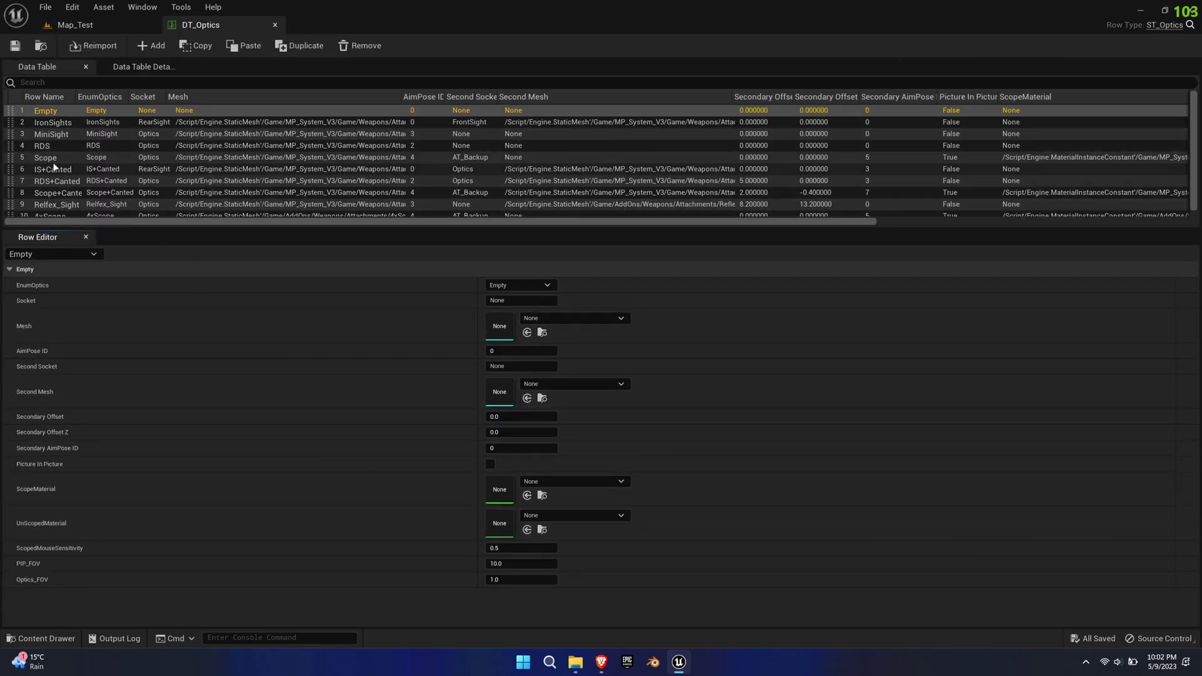
{"action": "scroll", "coordinate": [96, 198], "scroll_direction": "down", "scroll_amount": 1}
{"action": "left_click", "coordinate": [77, 212]}
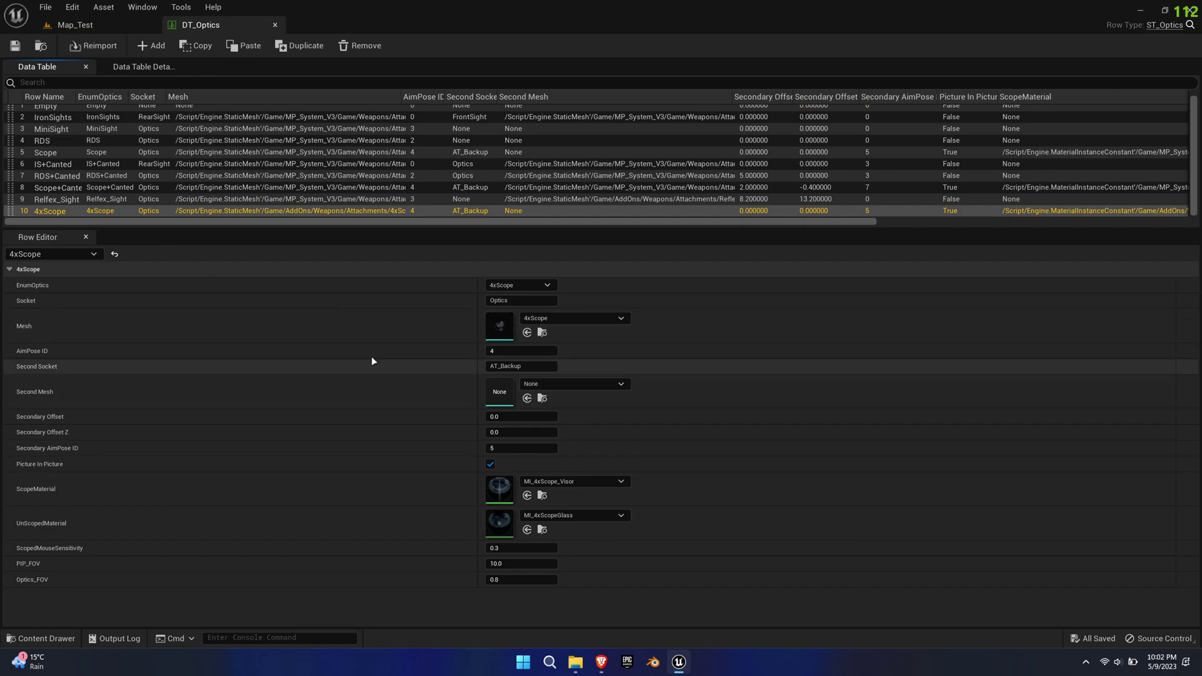
Step: Review the row's EnumOptics choice 4xScope and its Socket field Optics, and look at the IronSights row
{"action": "left_click", "coordinate": [534, 285]}
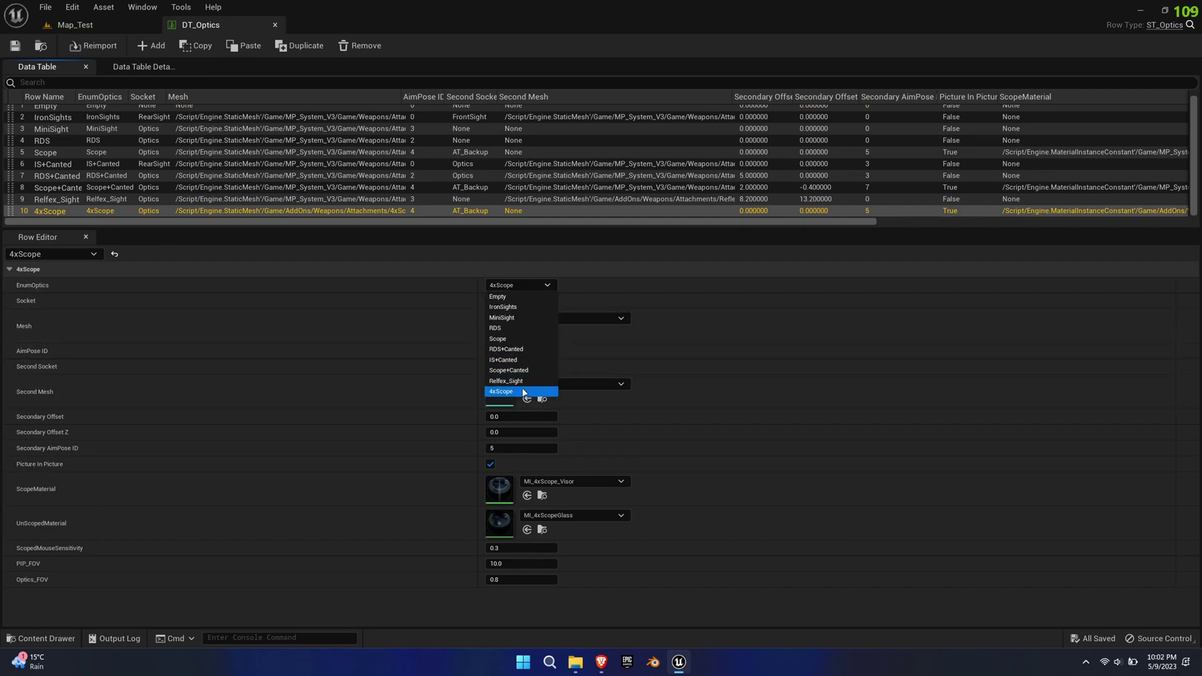
{"action": "left_click", "coordinate": [525, 392]}
{"action": "left_click", "coordinate": [513, 301]}
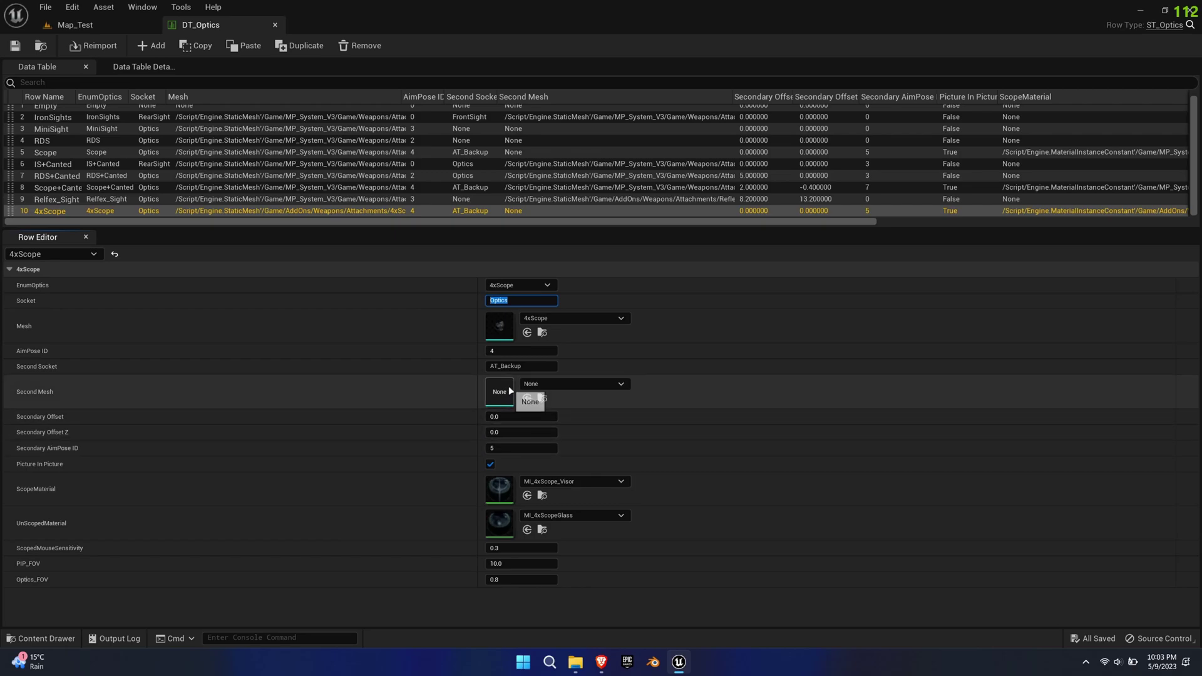
{"action": "left_click", "coordinate": [58, 117]}
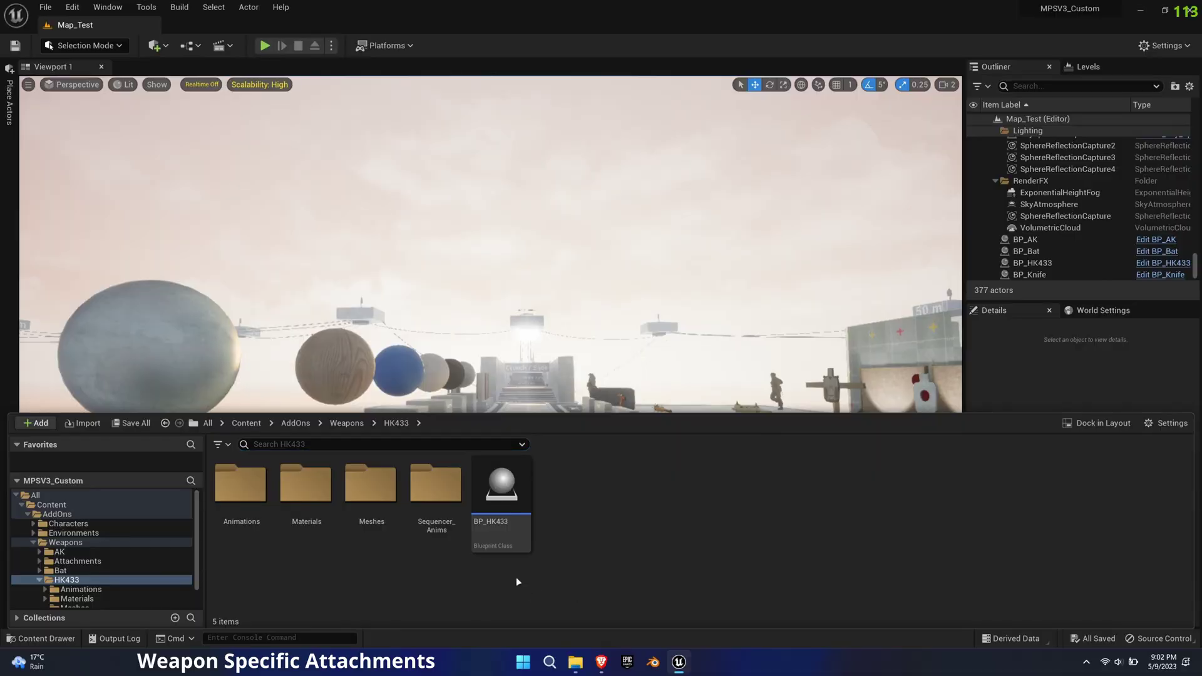
Step: Duplicate the BP_HK433 blueprint as BP_HK434 and view the SK_HK433 skeletal mesh from the Meshes folder
{"action": "left_click", "coordinate": [501, 536]}
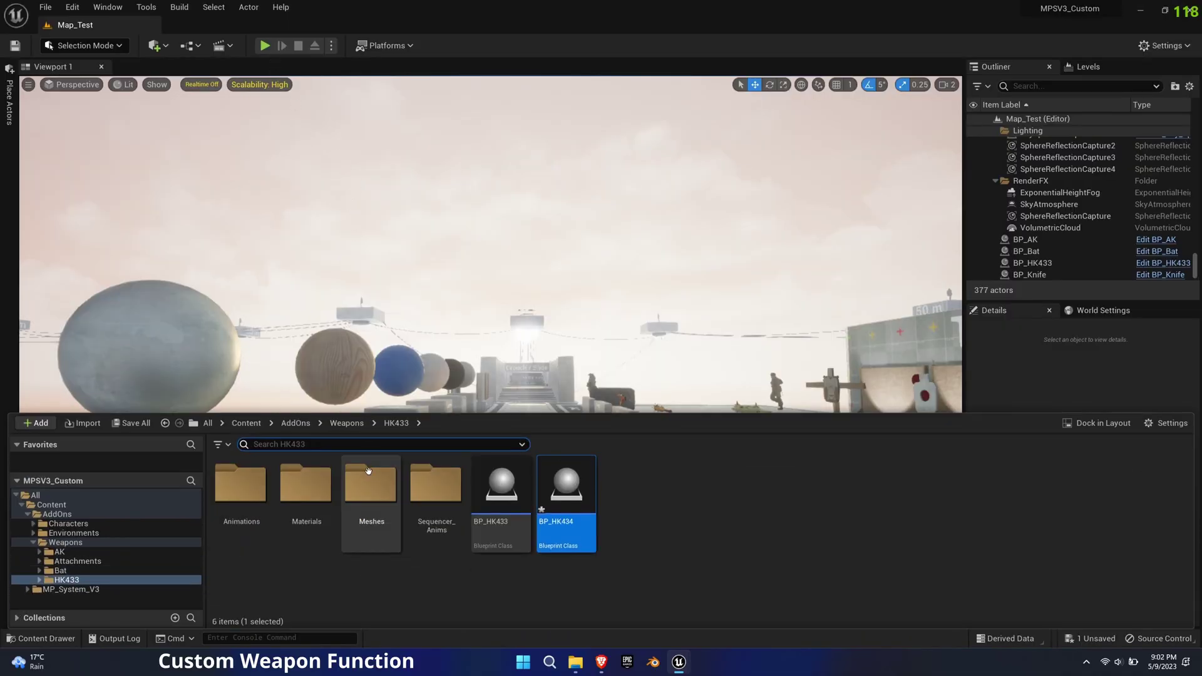
{"action": "double_click", "coordinate": [367, 465]}
{"action": "double_click", "coordinate": [500, 495]}
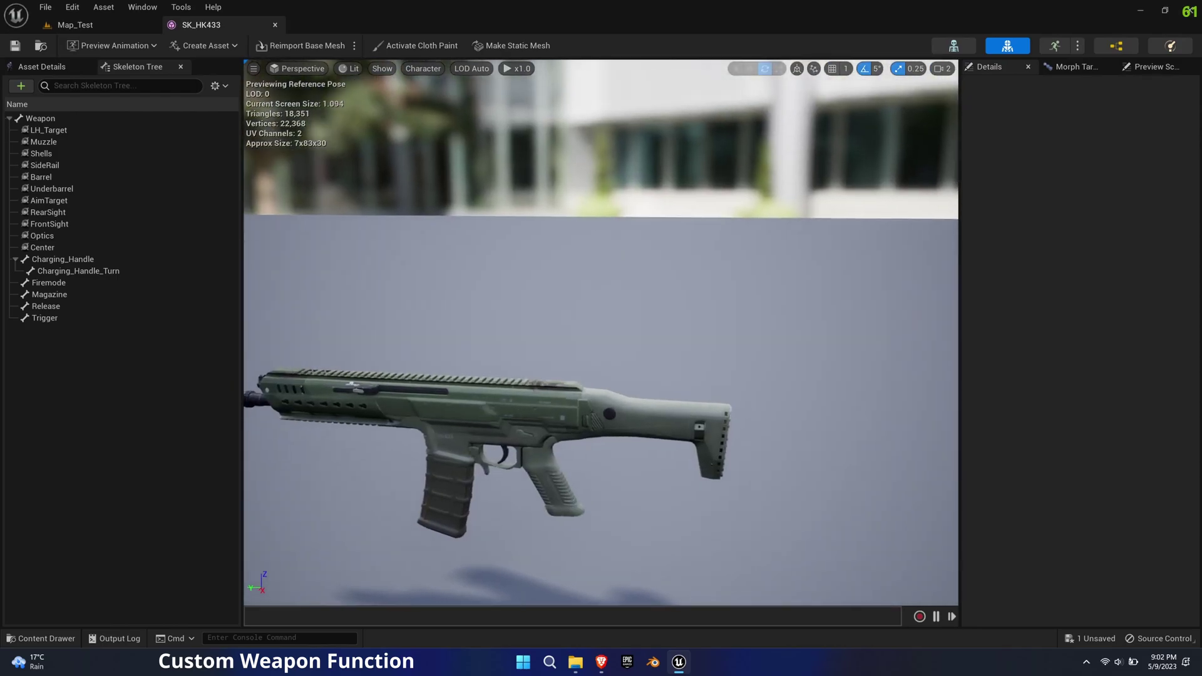
{"action": "right_click_drag", "start_coordinate": [601, 339], "coordinate": [438, 357]}
{"action": "left_click", "coordinate": [275, 24]}
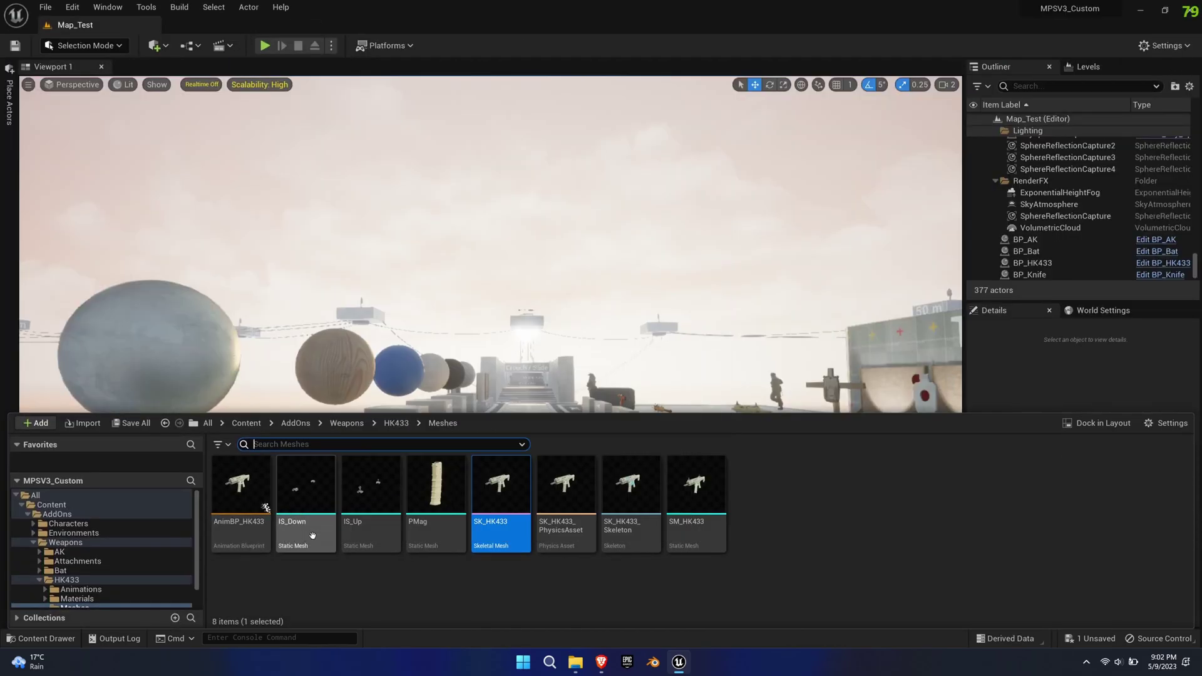
Step: Examine the HK433's IS_Down and IS_Up iron sight static meshes up close, closing each one
{"action": "double_click", "coordinate": [317, 533]}
{"action": "scroll", "coordinate": [475, 337], "scroll_direction": "up", "scroll_amount": 5}
{"action": "left_click_drag", "start_coordinate": [467, 368], "coordinate": [426, 451], "text": "alt"}
{"action": "left_click", "coordinate": [151, 25]}
{"action": "key", "text": "ctrl+space"}
{"action": "double_click", "coordinate": [381, 524]}
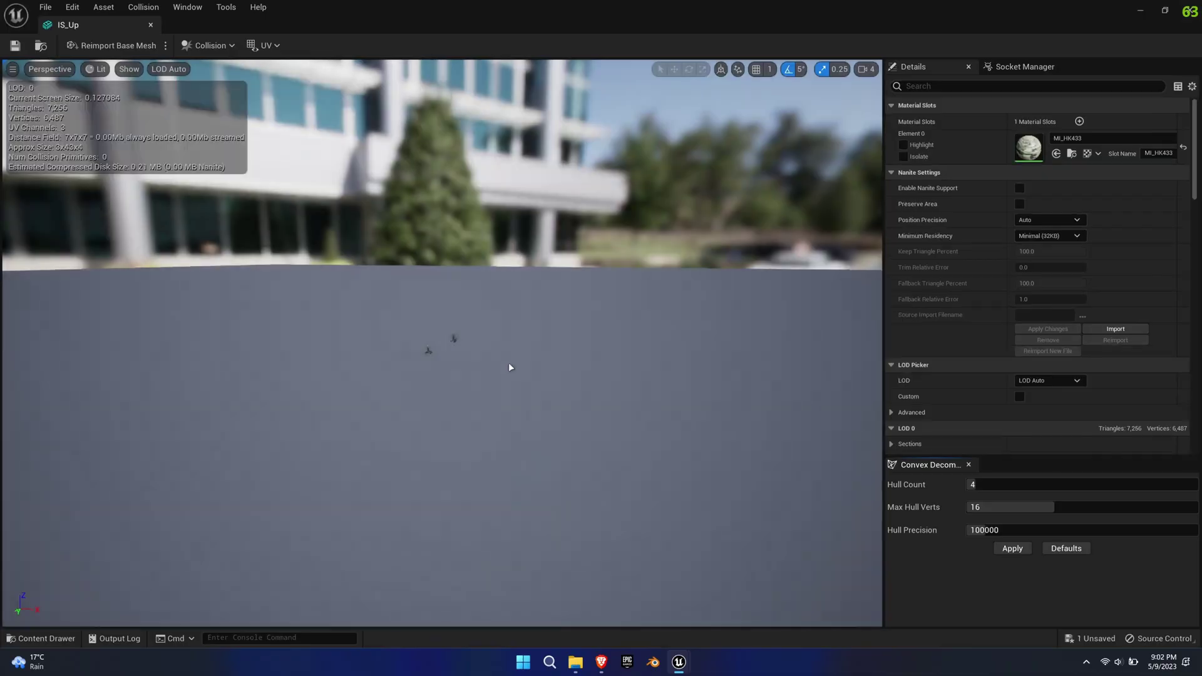
{"action": "scroll", "coordinate": [459, 355], "scroll_direction": "up", "scroll_amount": 8}
{"action": "left_click", "coordinate": [150, 24]}
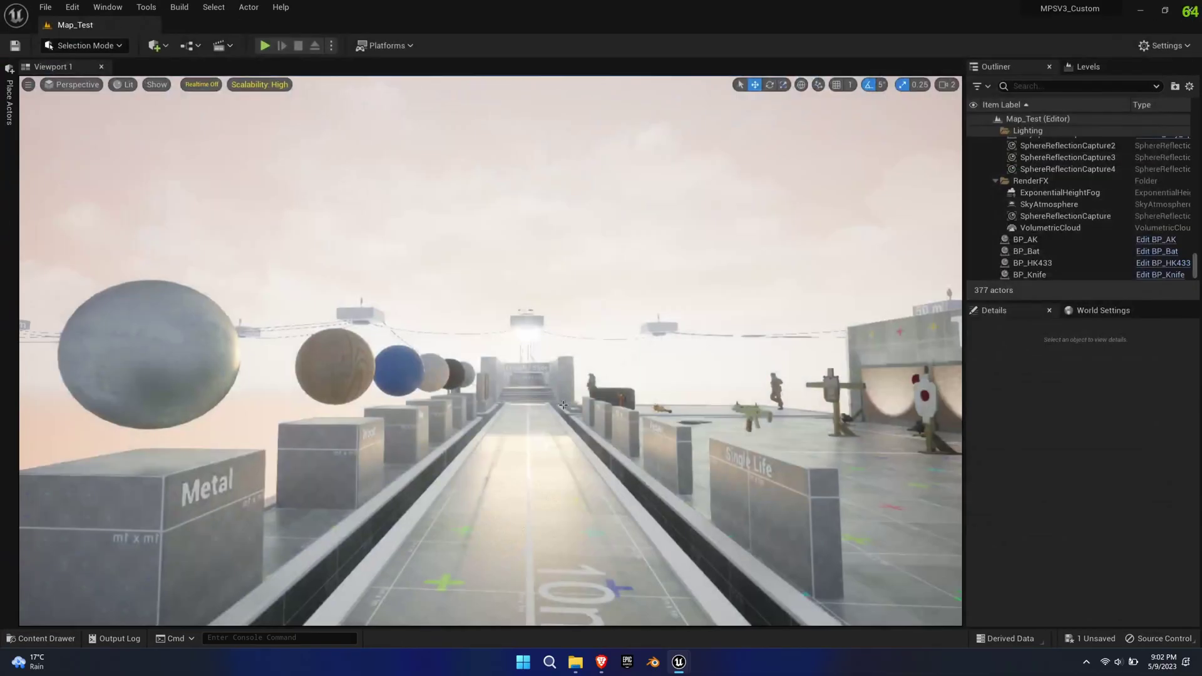
Step: Open BP_HK433 and examine the iron sight branch in its Construction Script
{"action": "key", "text": "ctrl+space"}
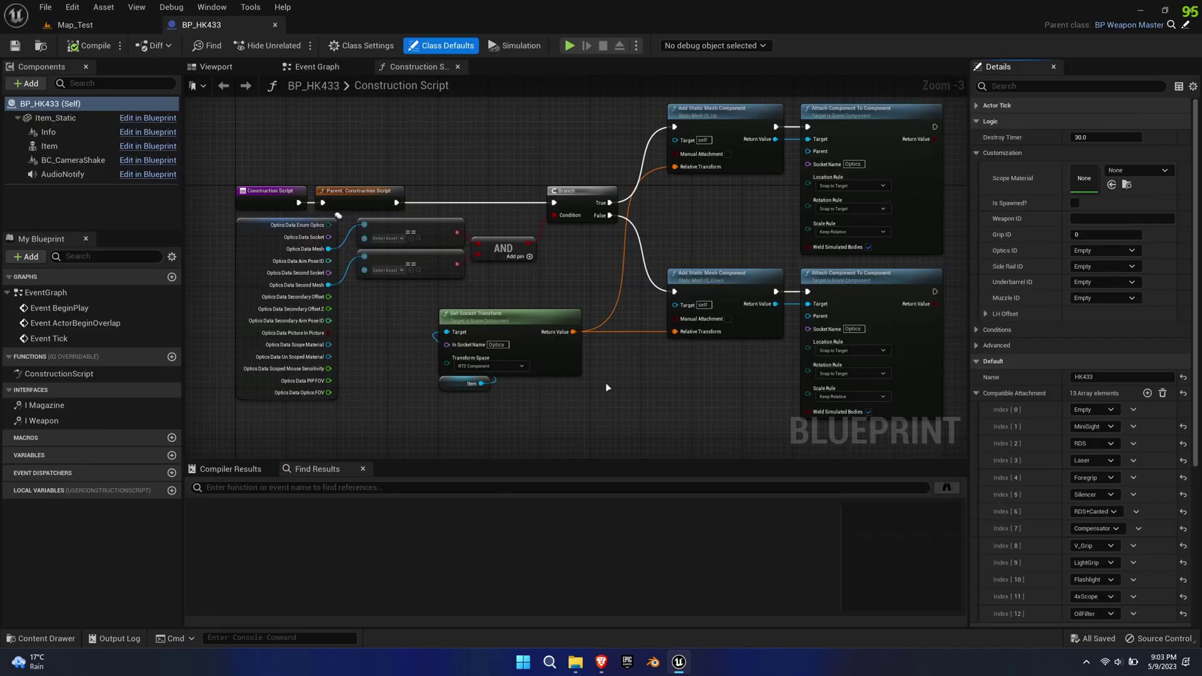
{"action": "right_click_drag", "start_coordinate": [603, 384], "coordinate": [576, 399]}
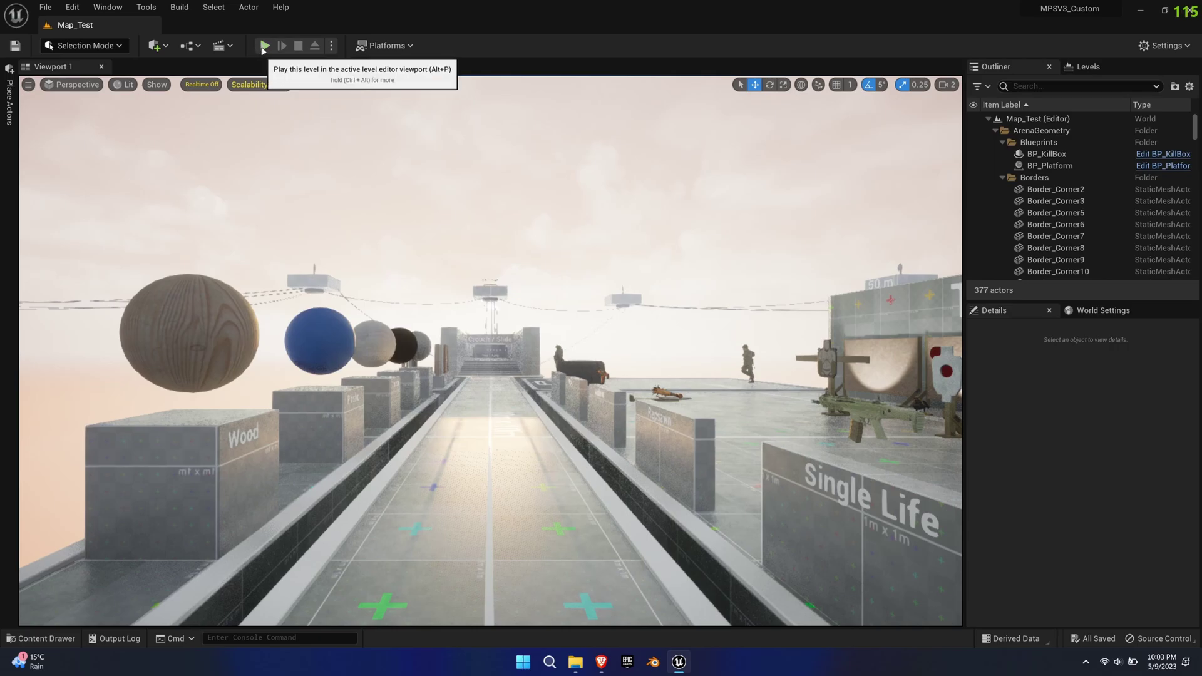
Step: Play the level, fit the 4xScope as the weapon's optic in the loadout and start the match
{"action": "left_click", "coordinate": [264, 47]}
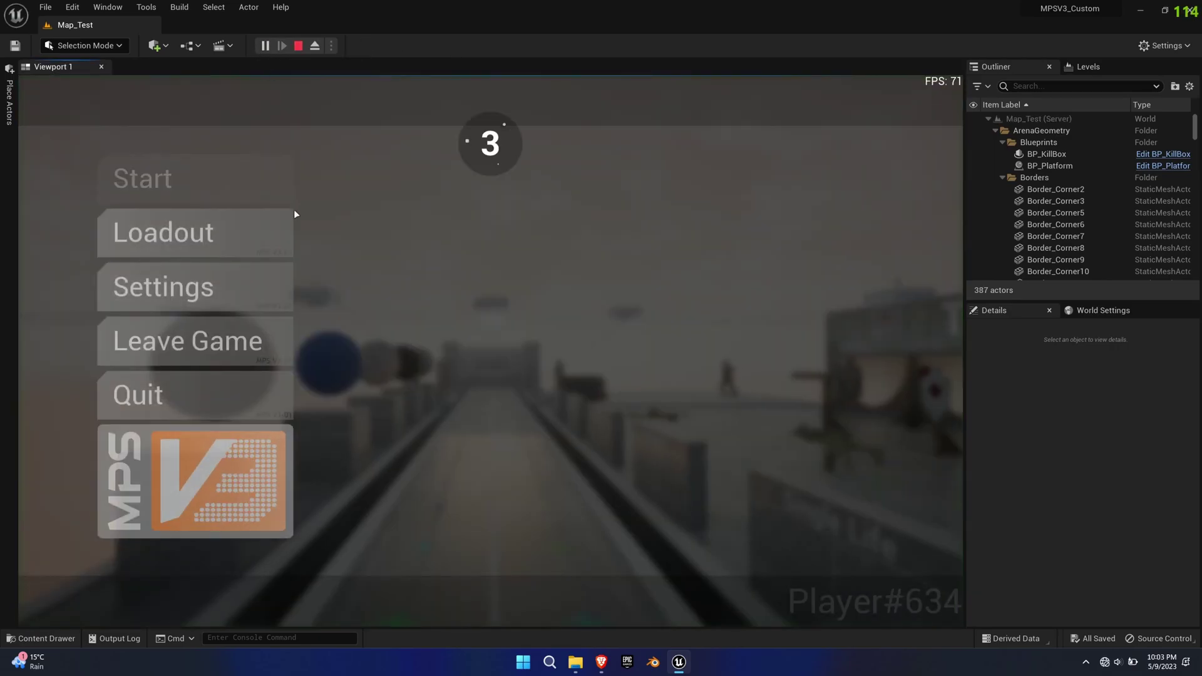
{"action": "left_click", "coordinate": [243, 234]}
{"action": "left_click", "coordinate": [771, 466]}
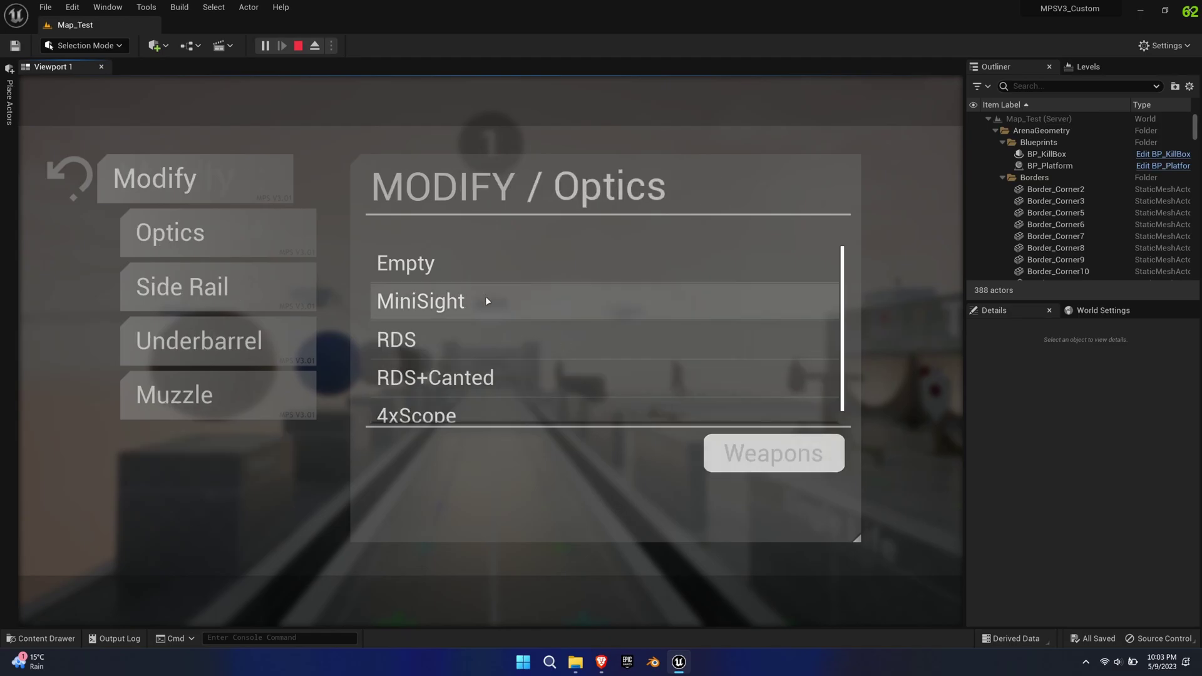
{"action": "scroll", "coordinate": [443, 401], "scroll_direction": "down", "scroll_amount": 1}
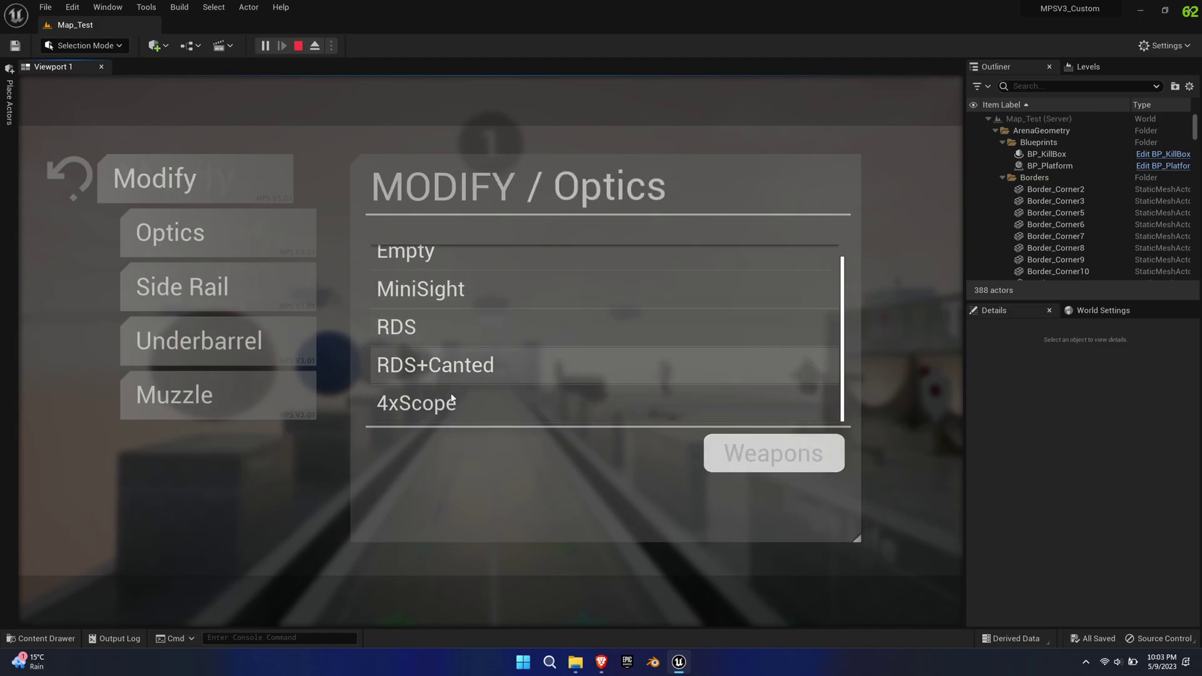
{"action": "left_click", "coordinate": [69, 179]}
{"action": "left_click", "coordinate": [69, 179]}
{"action": "left_click", "coordinate": [176, 185]}
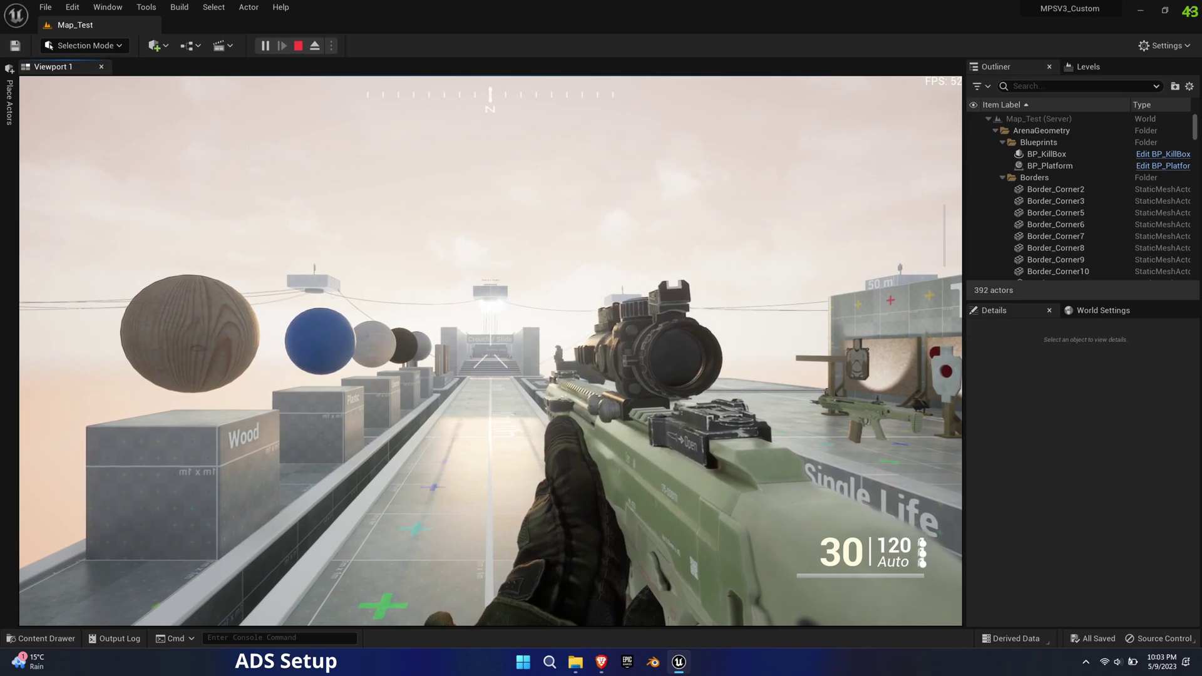
Step: In the Aim Pose Tool, target AT_4xScope with a target distance of 12, and switch the target to AT_Backup
{"action": "key", "text": "p"}
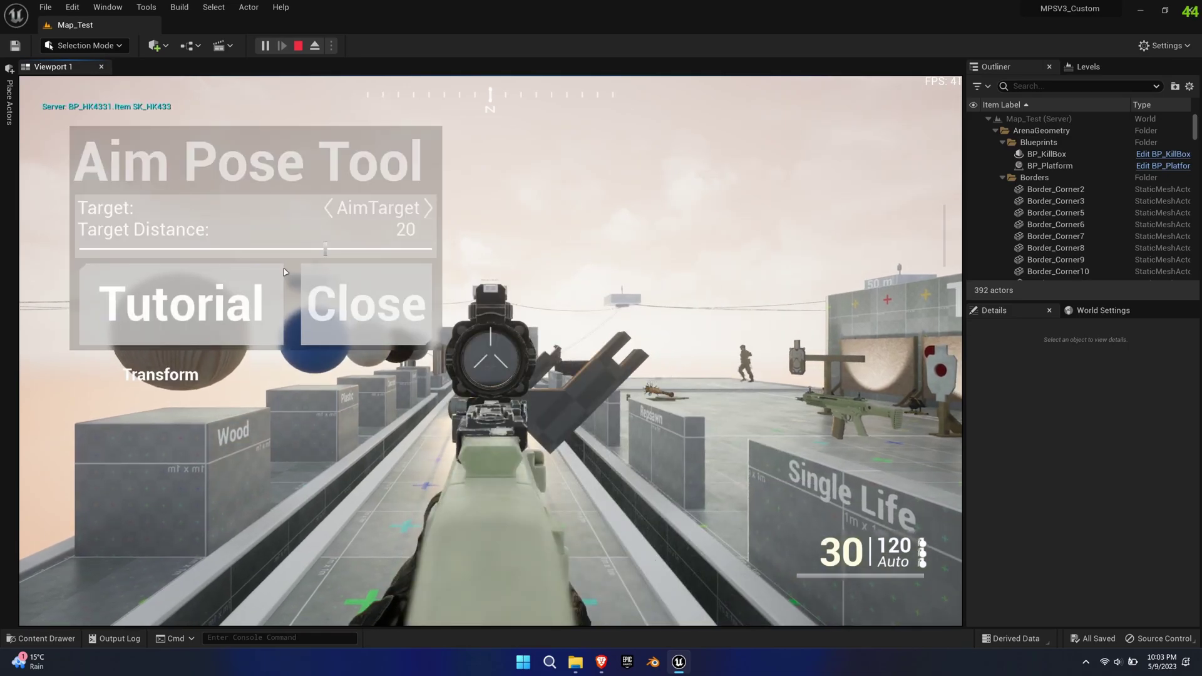
{"action": "left_click", "coordinate": [428, 208]}
{"action": "left_click_drag", "start_coordinate": [339, 251], "coordinate": [294, 252]}
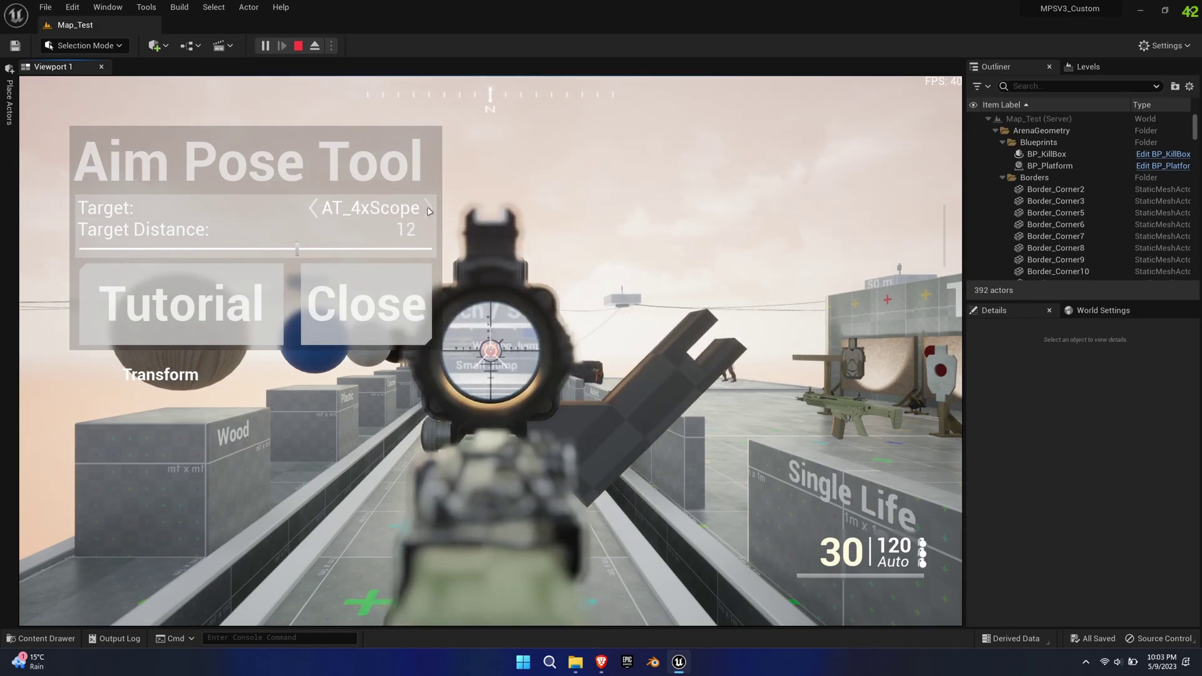
{"action": "left_click", "coordinate": [429, 209]}
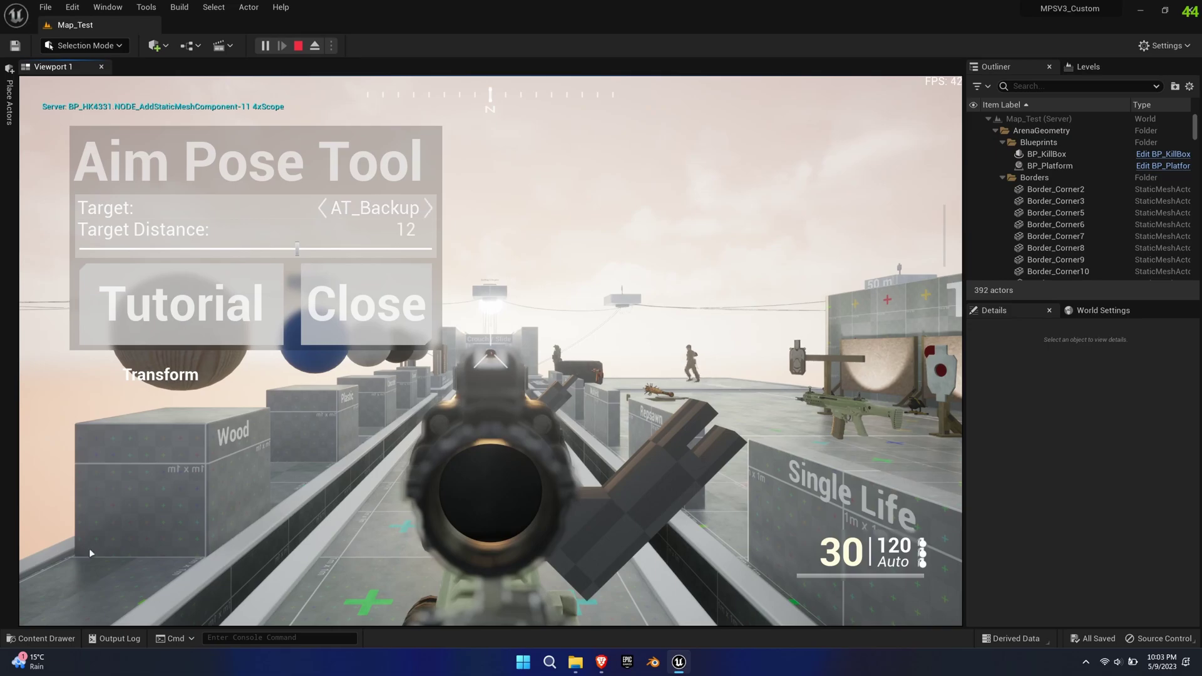
Step: Open AnimBP_MPS_Master from the Core blueprints folder and bring up the options for creating an animation from its current pose
{"action": "left_click", "coordinate": [48, 637]}
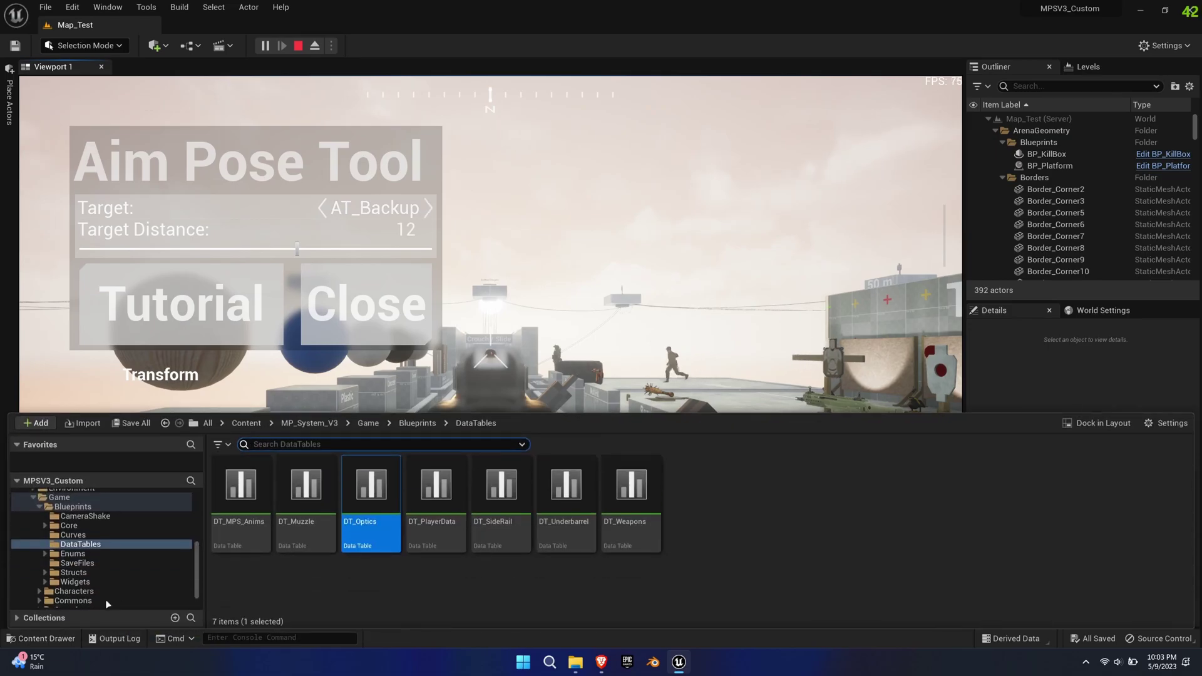
{"action": "left_click", "coordinate": [68, 526]}
{"action": "left_click", "coordinate": [303, 496]}
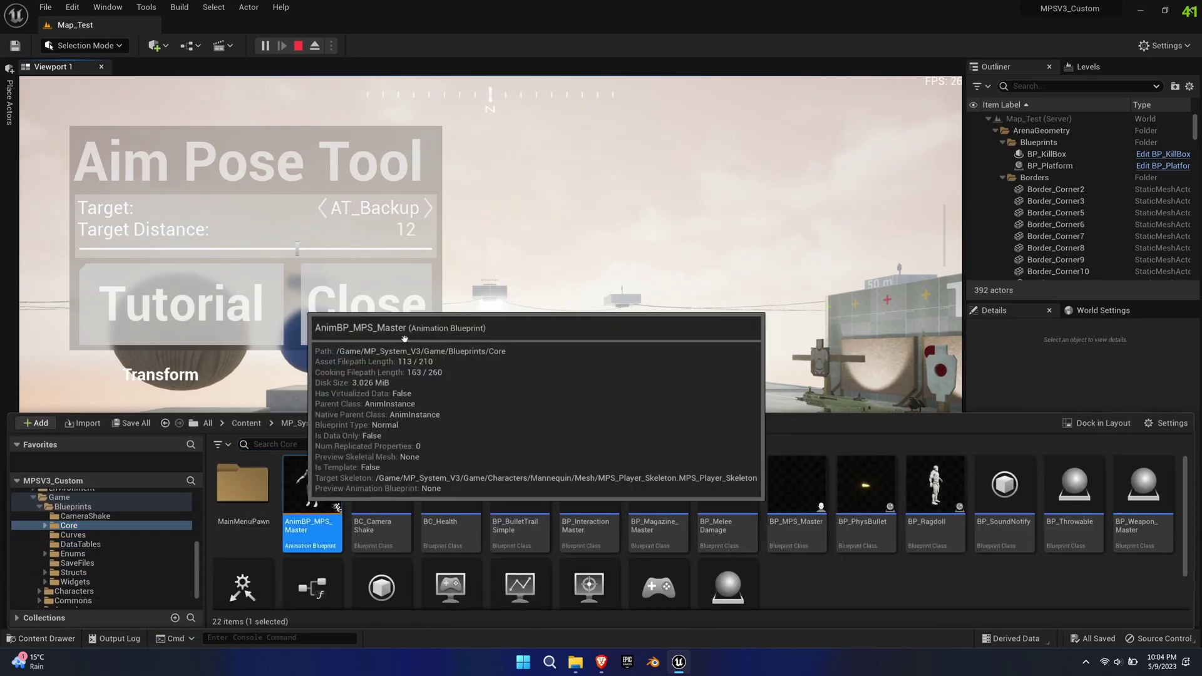
{"action": "double_click", "coordinate": [312, 495]}
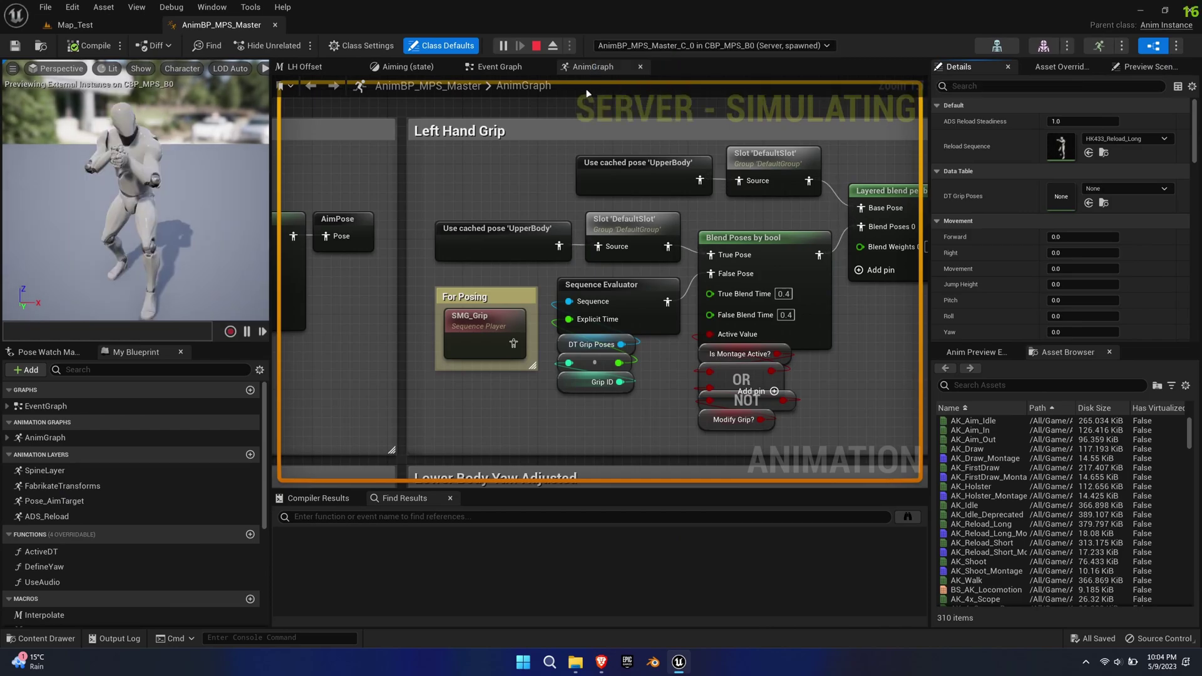
{"action": "left_click", "coordinate": [251, 8]}
{"action": "mouse_move", "coordinate": [295, 51]}
{"action": "mouse_move", "coordinate": [444, 69]}
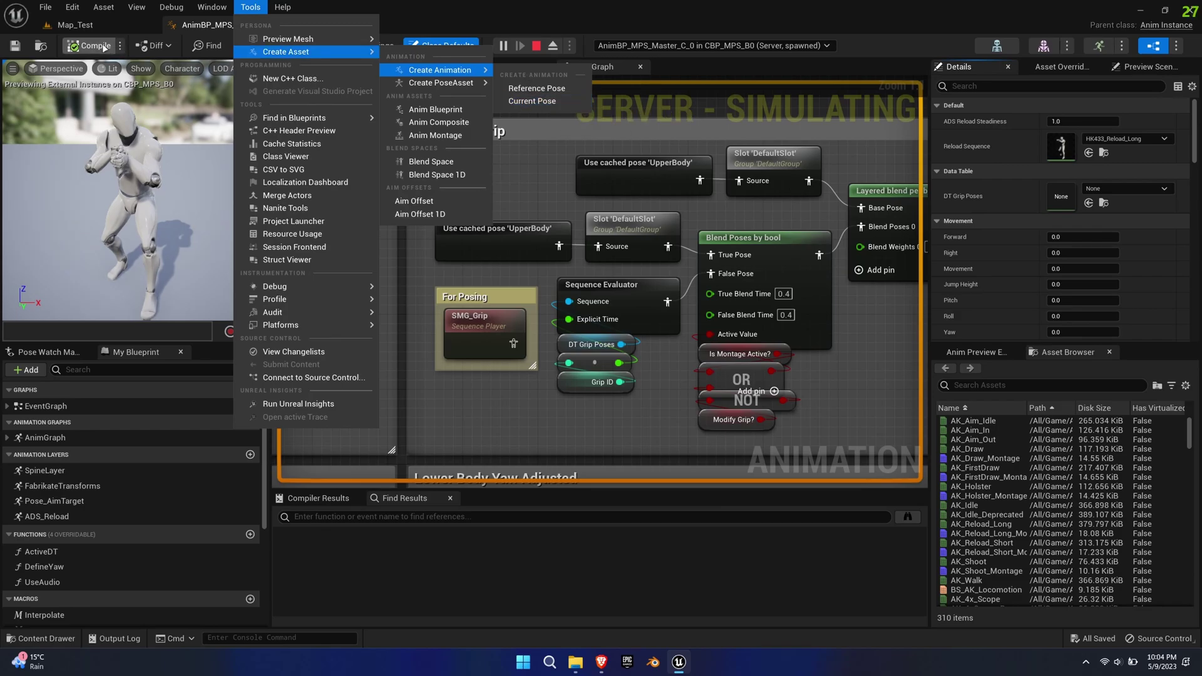
Step: Dismiss the asset creation options, return to Map_Test and stop the play session
{"action": "left_click", "coordinate": [209, 29]}
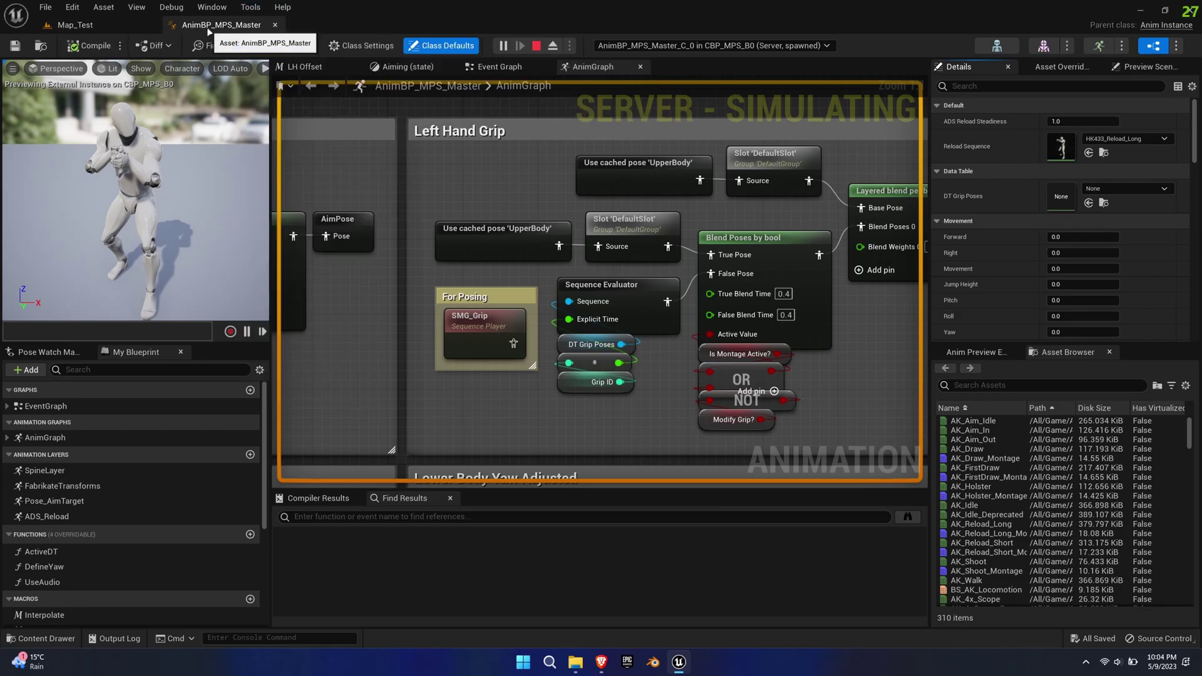
{"action": "left_click", "coordinate": [69, 25]}
{"action": "left_click", "coordinate": [300, 46]}
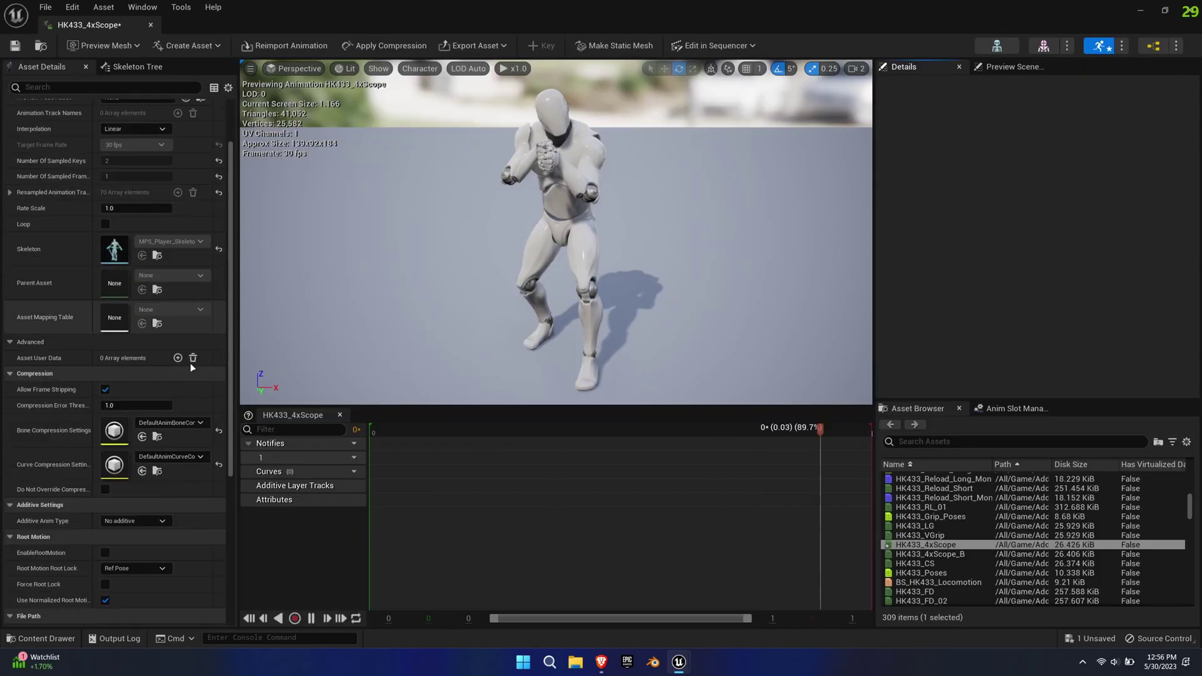
Step: Make HK433_4xScope a Local Space additive based on a selected animation frame, choosing the base pose animation with the search "smg aim id"
{"action": "scroll", "coordinate": [152, 447], "scroll_direction": "down", "scroll_amount": 2}
{"action": "left_click", "coordinate": [152, 447]}
{"action": "left_click", "coordinate": [153, 468]}
{"action": "left_click", "coordinate": [162, 462]}
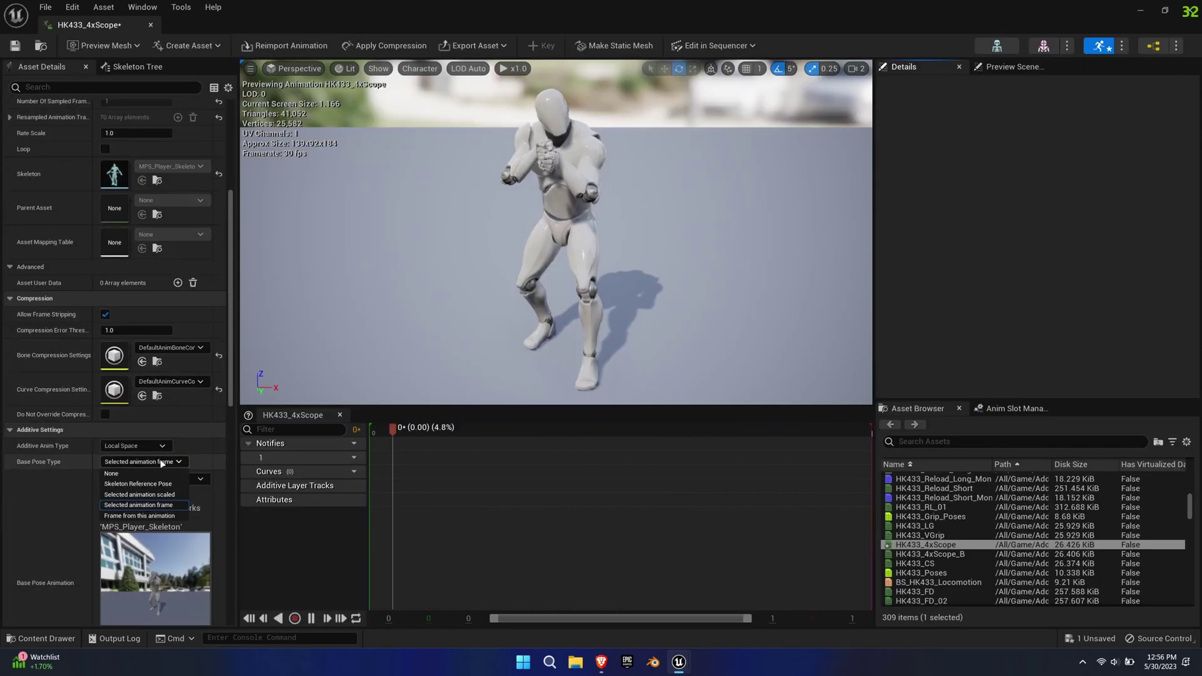
{"action": "left_click", "coordinate": [157, 505]}
{"action": "left_click", "coordinate": [169, 479]}
{"action": "type", "text": "smg aim id"}
{"action": "left_click", "coordinate": [191, 329]}
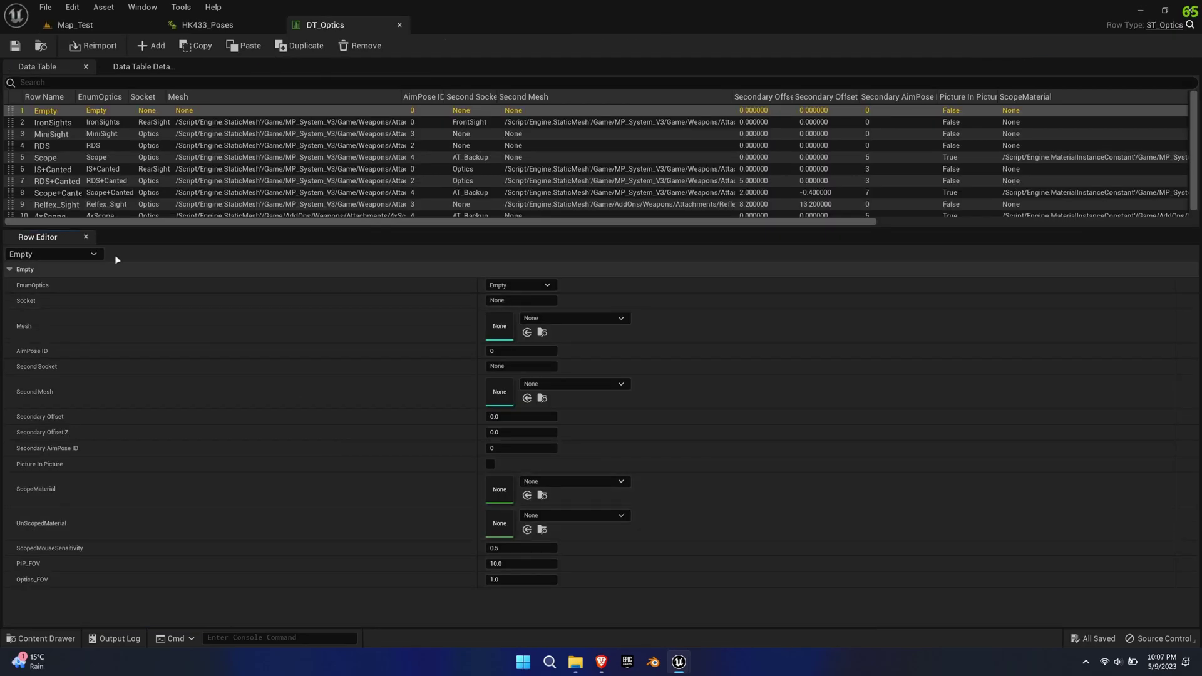
Step: Check the 4xScope row's aim pose IDs in DT_Optics and the HK433_4xScope_B segment in HK433_Poses, closing both assets
{"action": "scroll", "coordinate": [60, 199], "scroll_direction": "down", "scroll_amount": 1}
{"action": "left_click", "coordinate": [56, 212]}
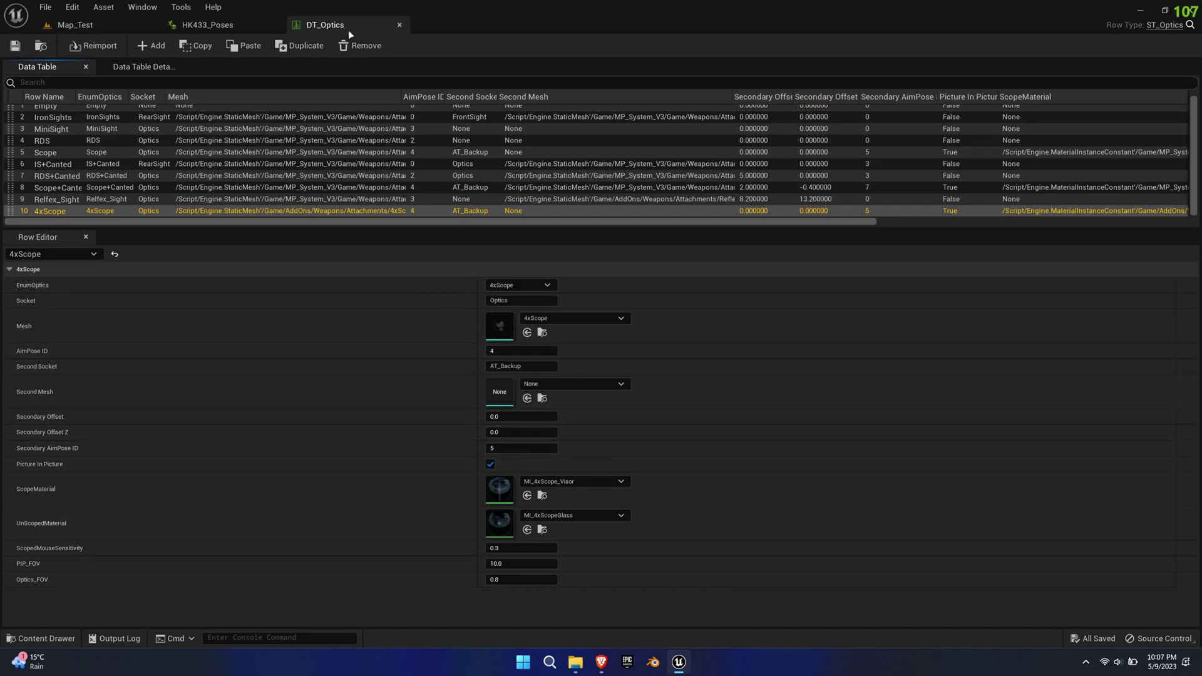
{"action": "left_click", "coordinate": [400, 25]}
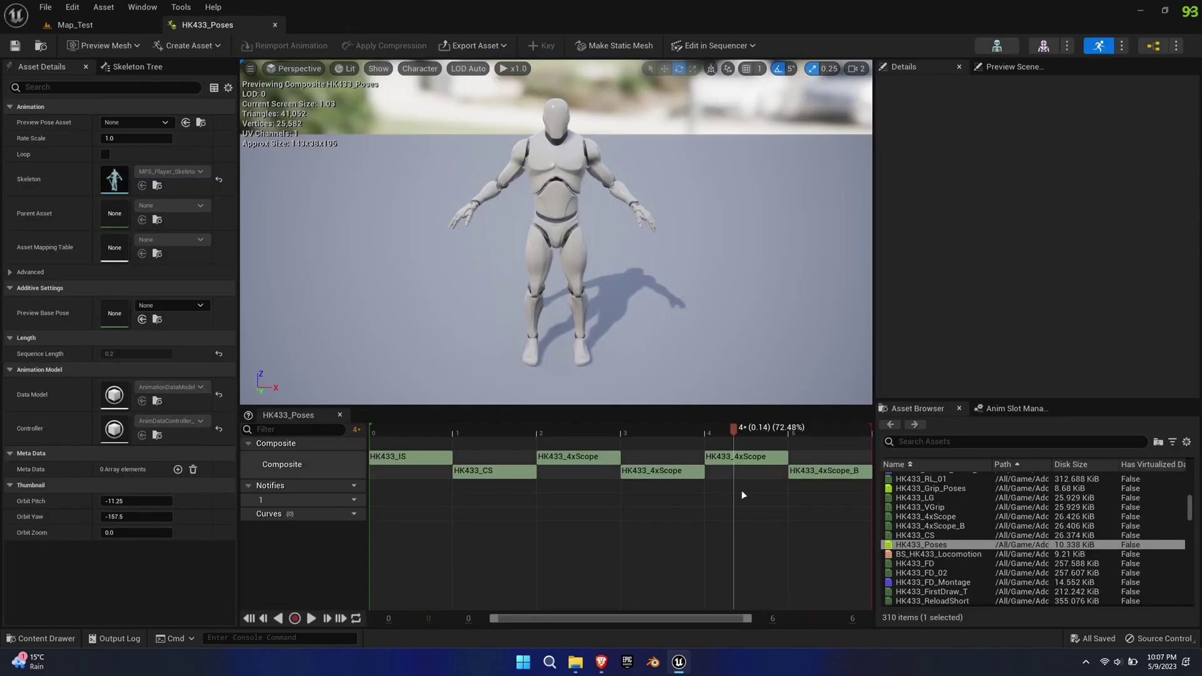
{"action": "left_click", "coordinate": [839, 432]}
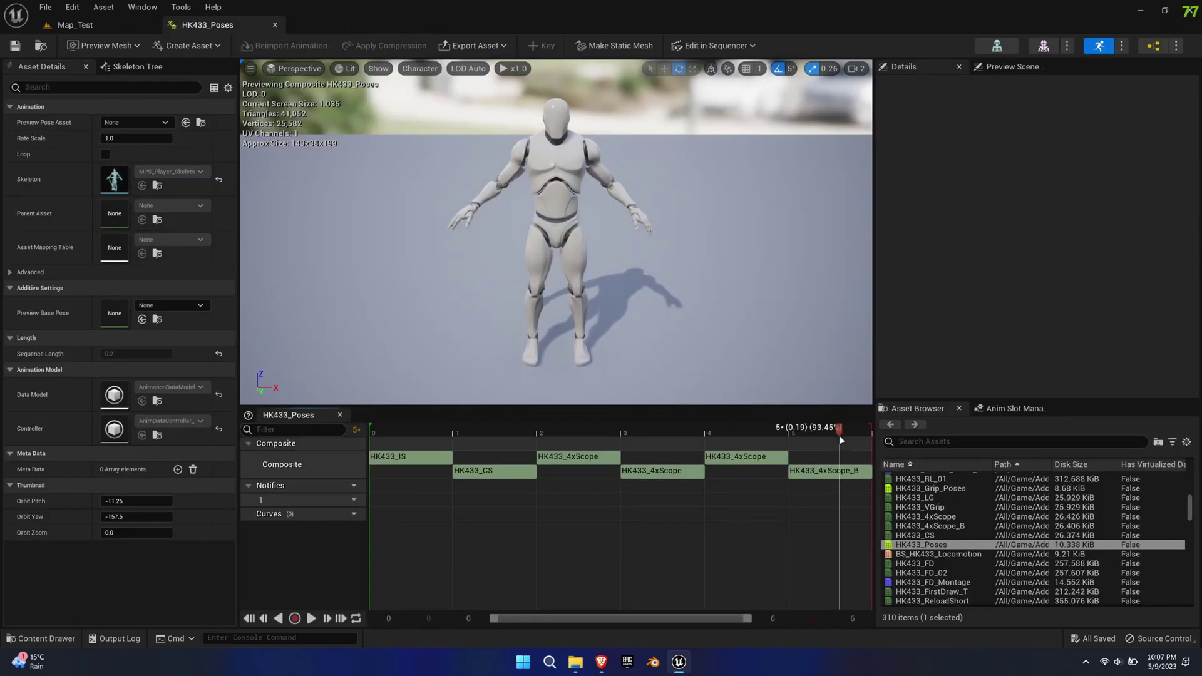
{"action": "middle_click", "coordinate": [231, 27]}
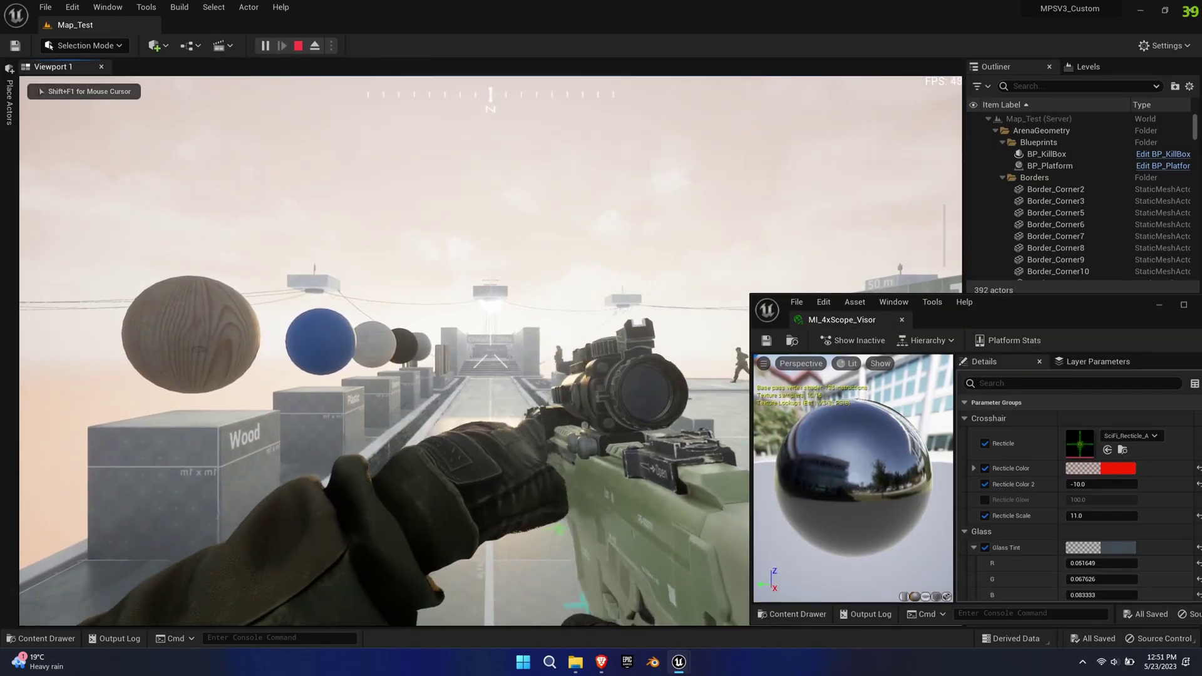
Step: Open the Aim Pose Tool in the running game, target AT_4xScope and set the target distance to 10
{"action": "key", "text": "shift+F1"}
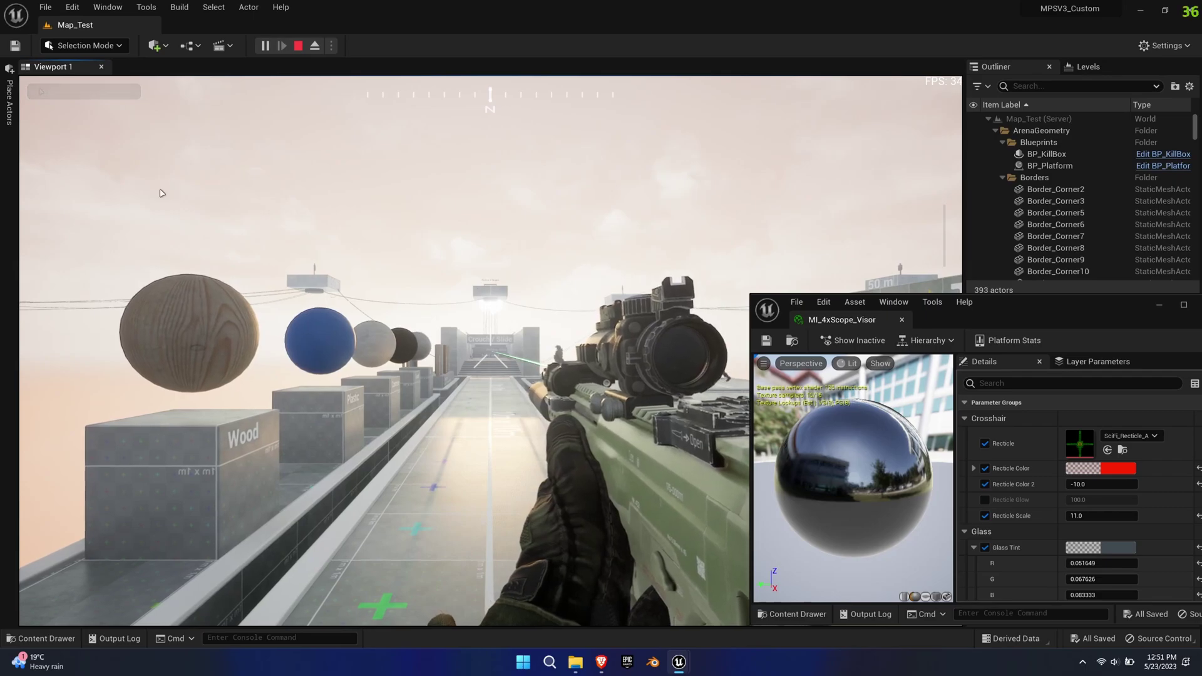
{"action": "key", "text": "t"}
{"action": "left_click", "coordinate": [429, 208]}
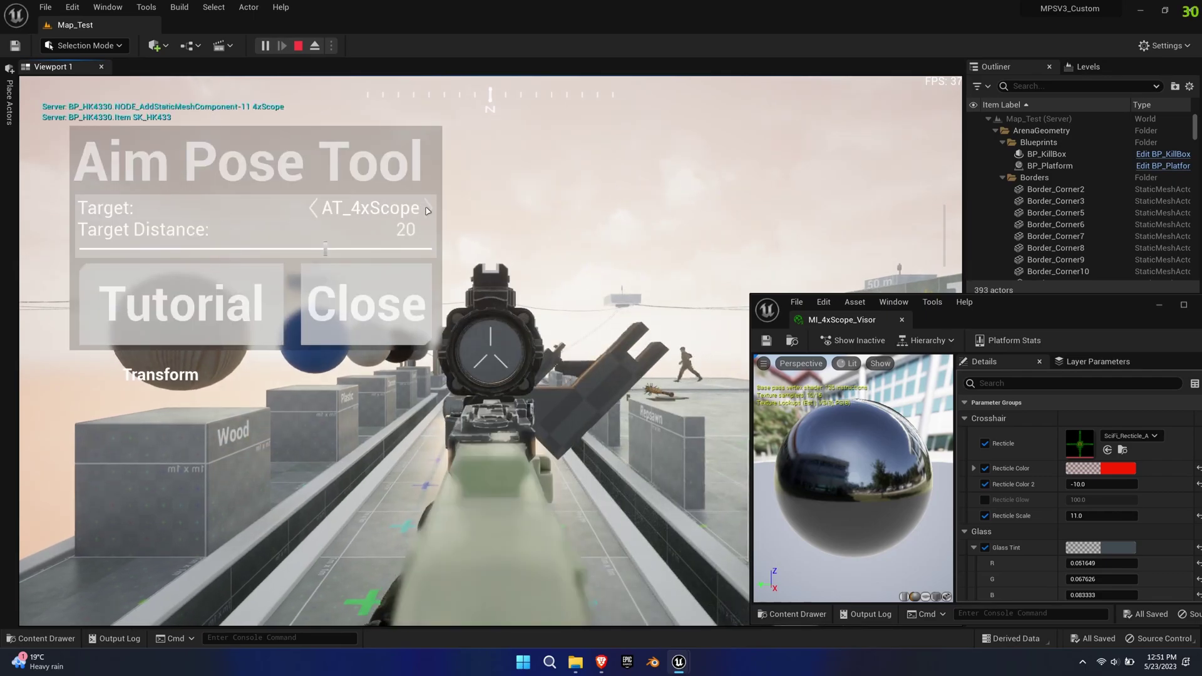
{"action": "left_click_drag", "start_coordinate": [325, 250], "coordinate": [290, 250]}
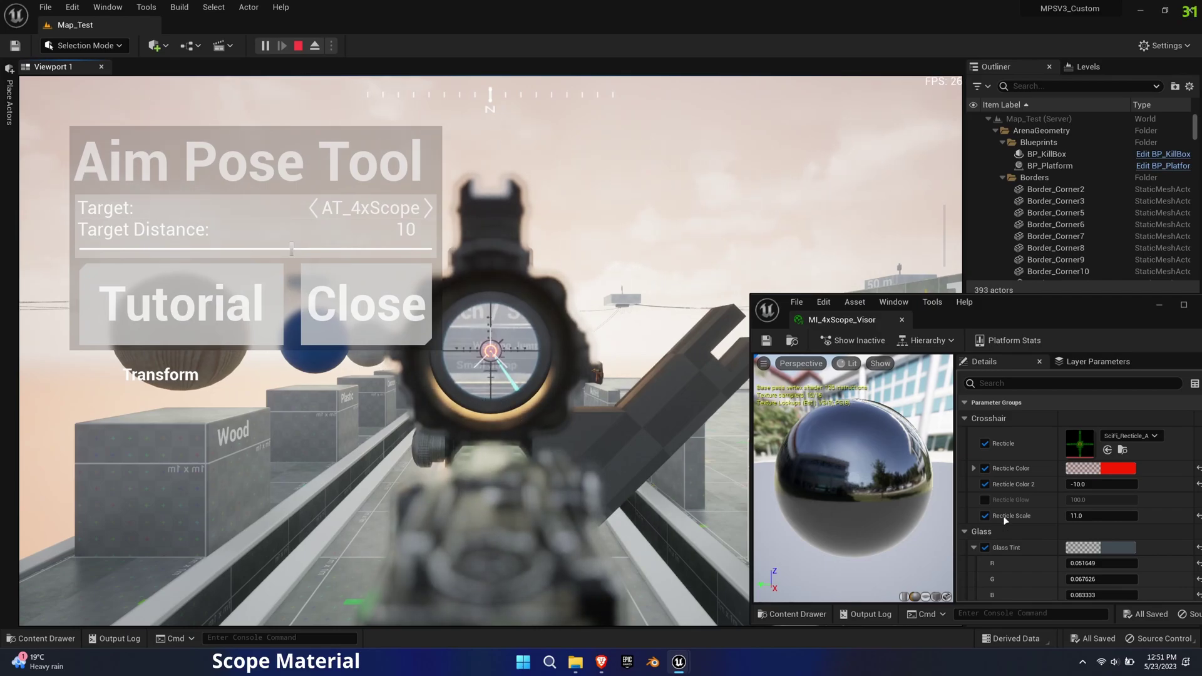
Step: Try magenta and blue for the Recticle Color of MI_4xScope_Visor, and cancel the colour change
{"action": "left_click", "coordinate": [1103, 469]}
{"action": "left_click_drag", "start_coordinate": [983, 433], "coordinate": [969, 405]}
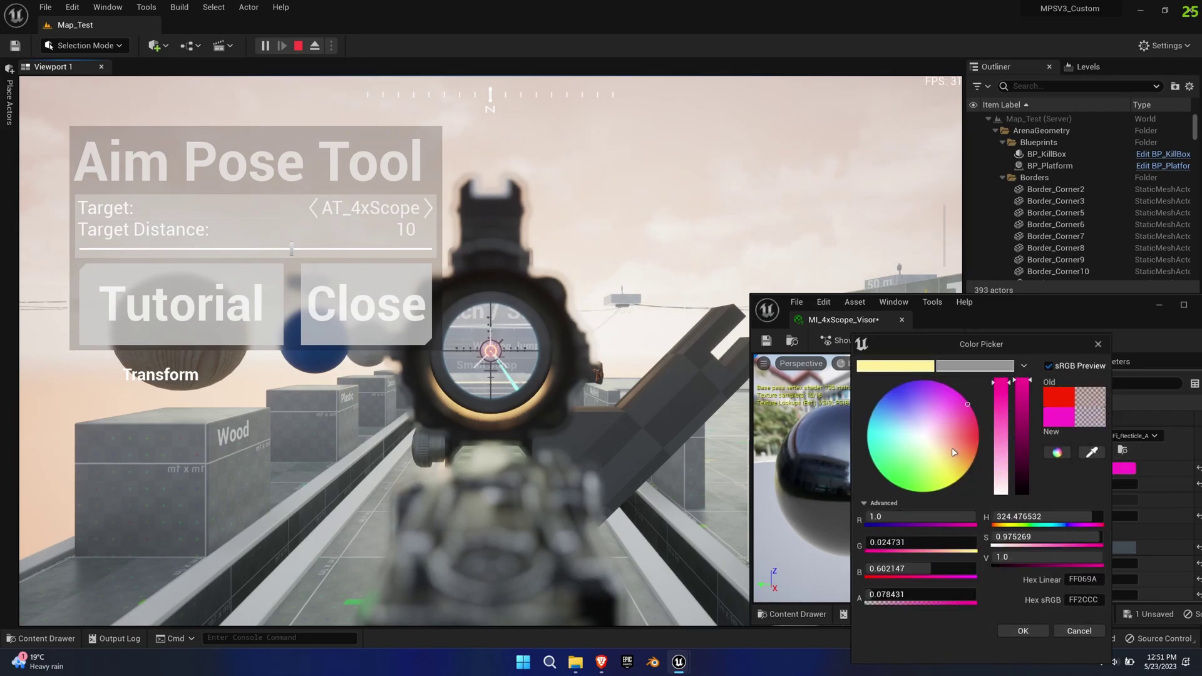
{"action": "mouse_move", "coordinate": [920, 456]}
{"action": "left_mouse_down"}
{"action": "mouse_move", "coordinate": [877, 416]}
{"action": "mouse_move", "coordinate": [884, 396]}
{"action": "left_mouse_up"}
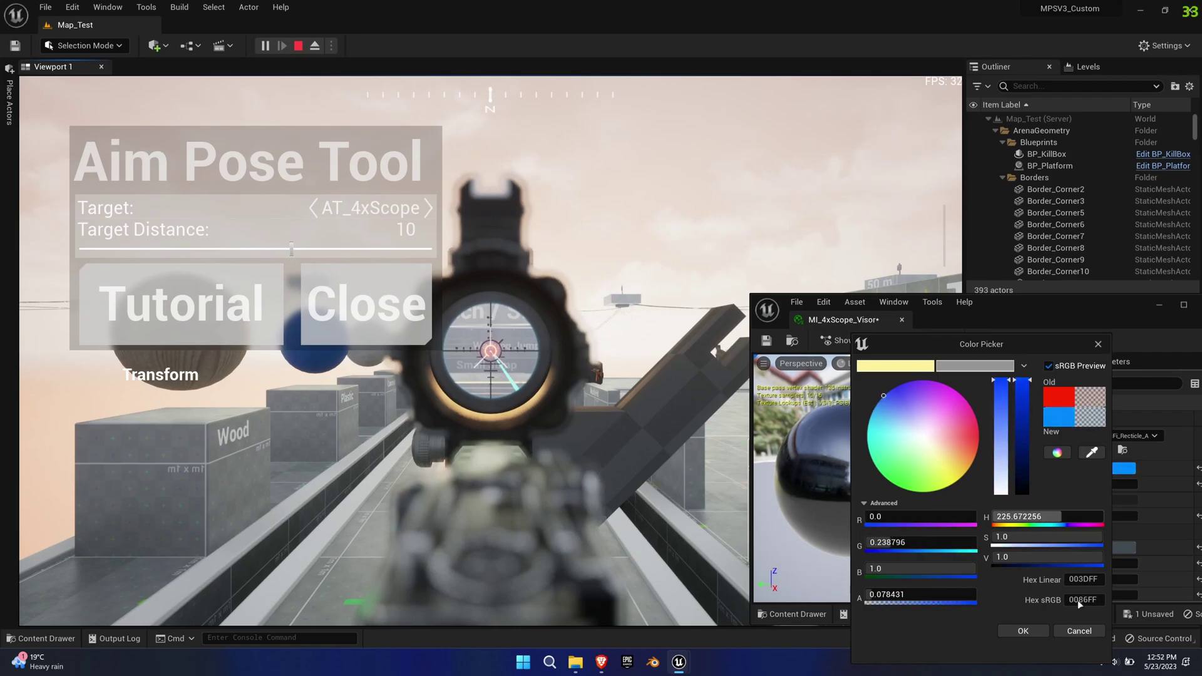
{"action": "left_click", "coordinate": [1072, 631]}
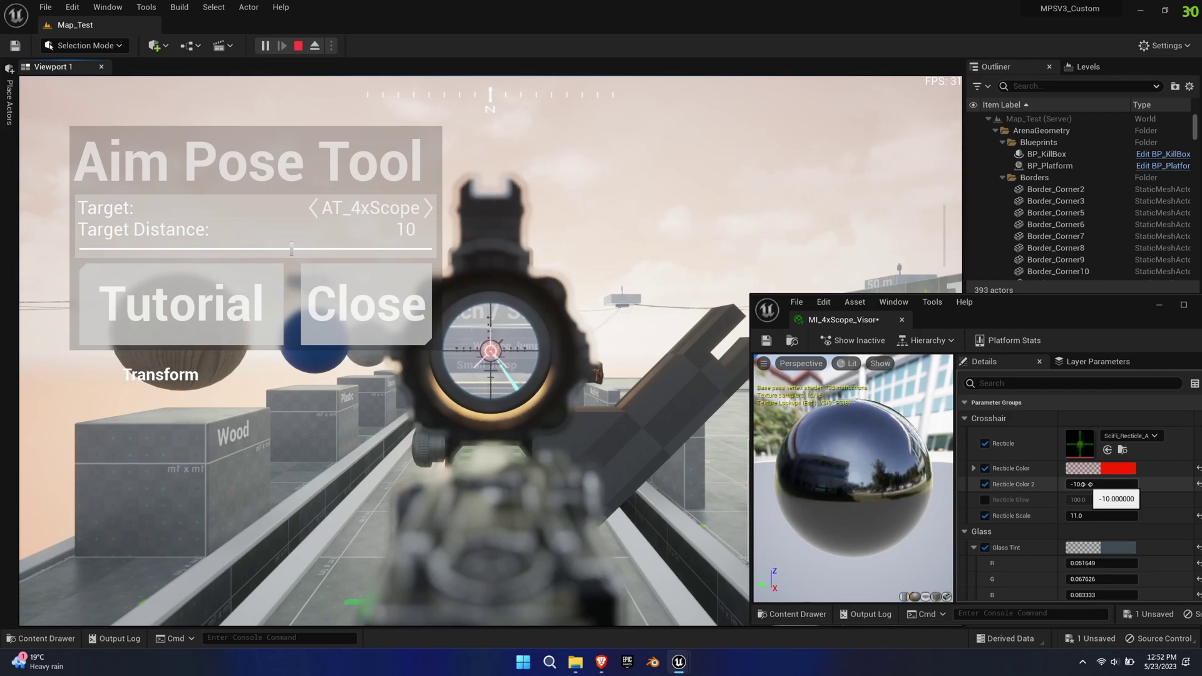
Step: Try a smaller Recticle Scale in MI_4xScope_Visor, and set it to 10
{"action": "left_click_drag", "start_coordinate": [1104, 516], "coordinate": [1111, 516]}
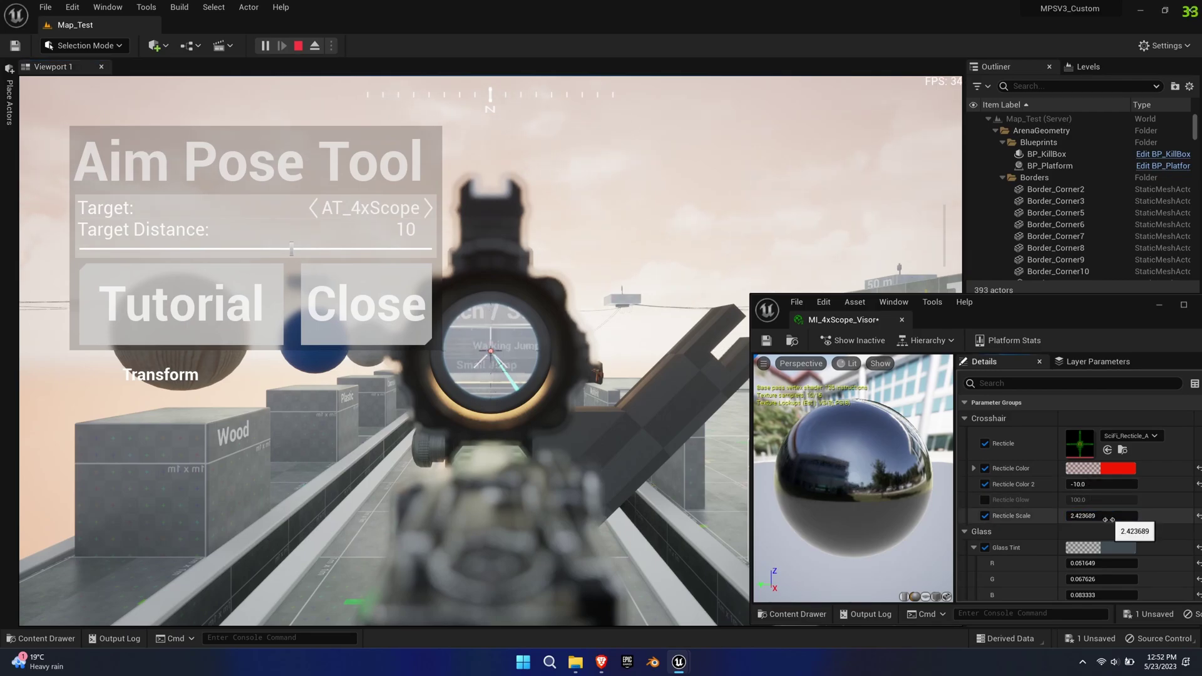
{"action": "left_click", "coordinate": [1199, 516]}
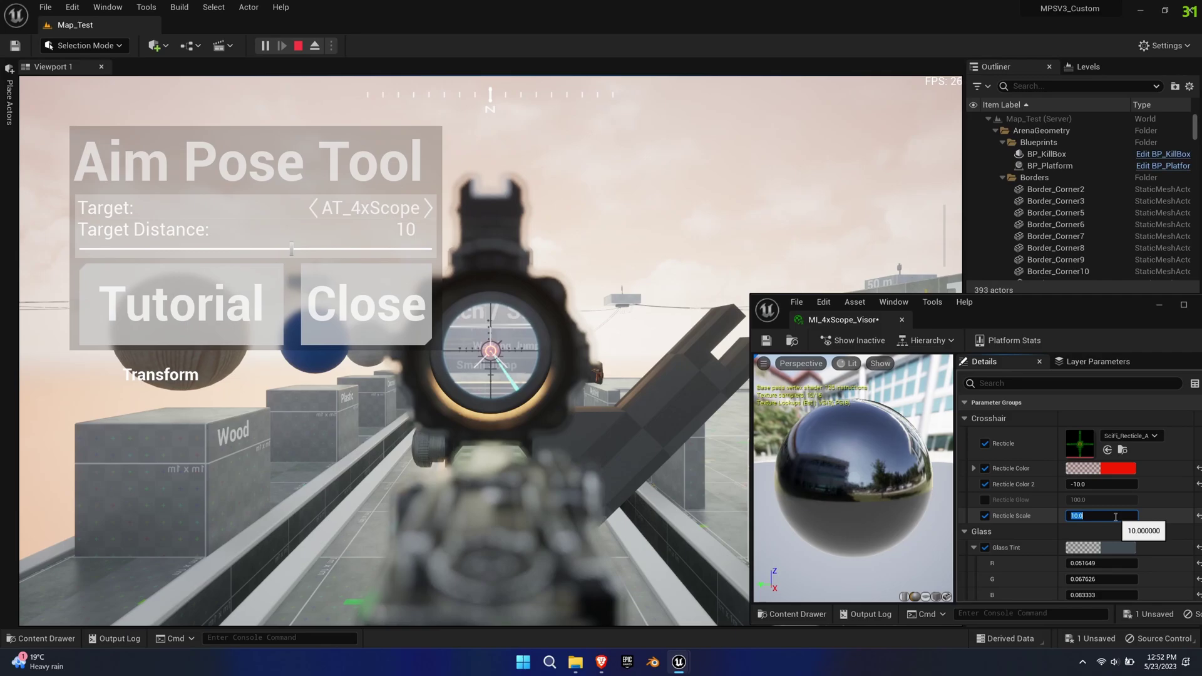
Step: Review the Glass, global and Lens Effects parameters of MI_4xScope_Visor, collapsing the Glass Tint channels and both global parameter groups
{"action": "scroll", "coordinate": [1033, 501], "scroll_direction": "down", "scroll_amount": 4}
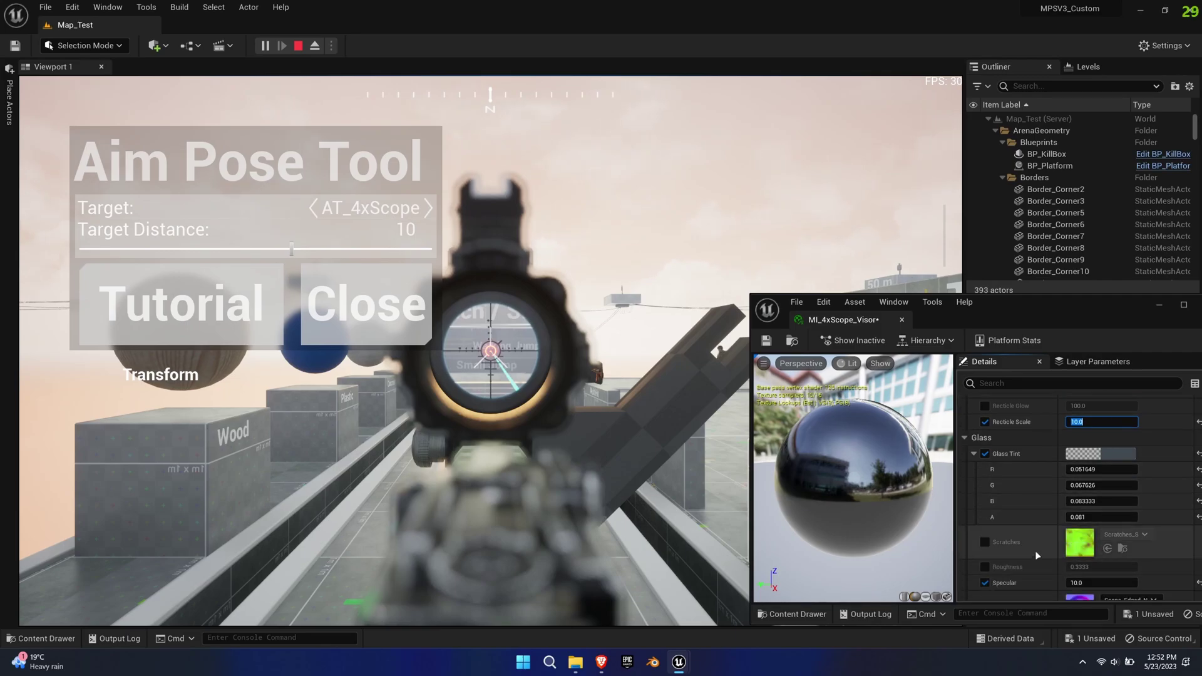
{"action": "left_click", "coordinate": [972, 398]}
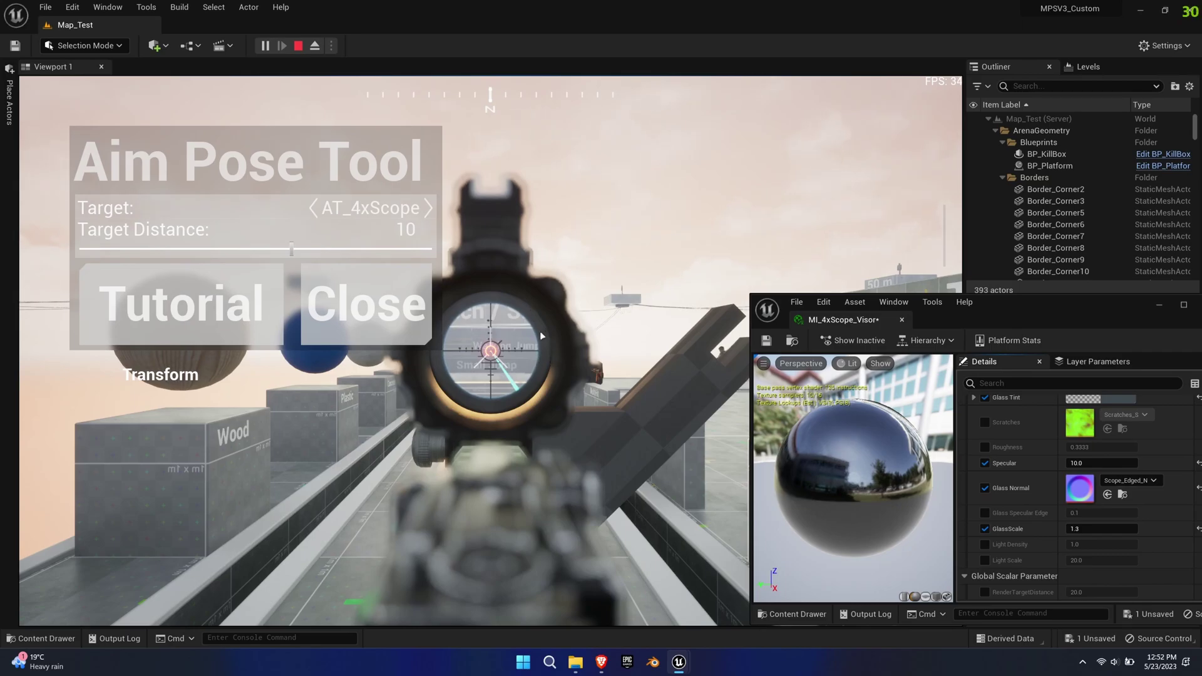
{"action": "scroll", "coordinate": [1083, 541], "scroll_direction": "down", "scroll_amount": 2}
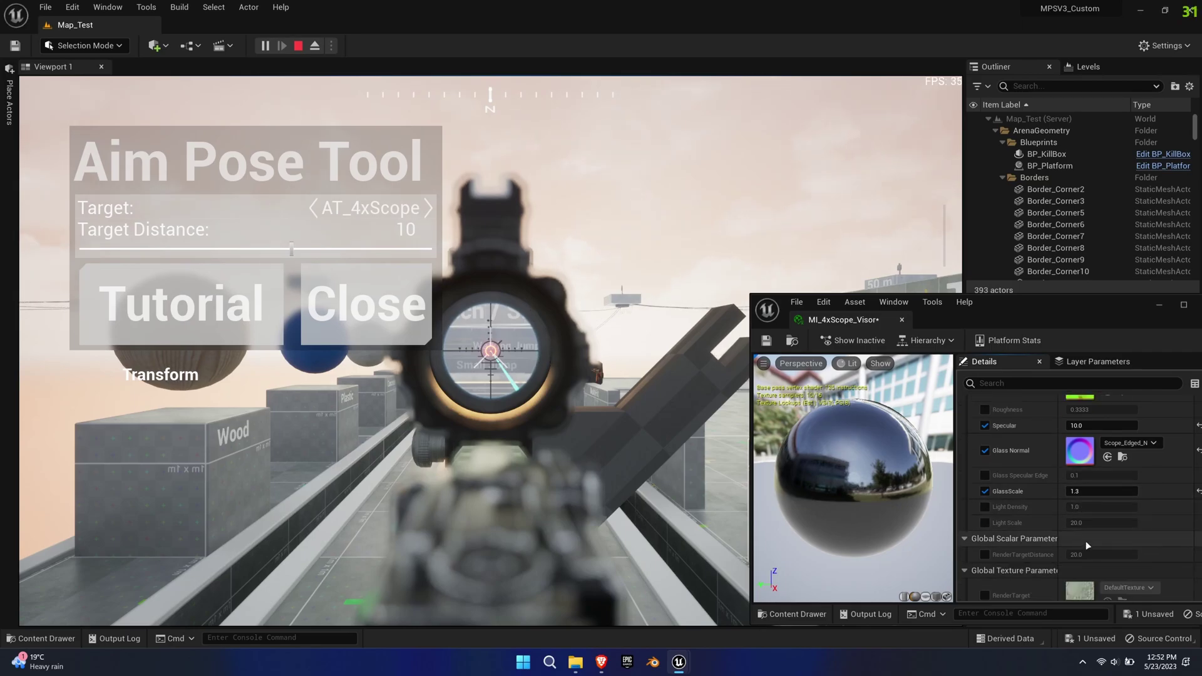
{"action": "scroll", "coordinate": [1082, 550], "scroll_direction": "down", "scroll_amount": 1}
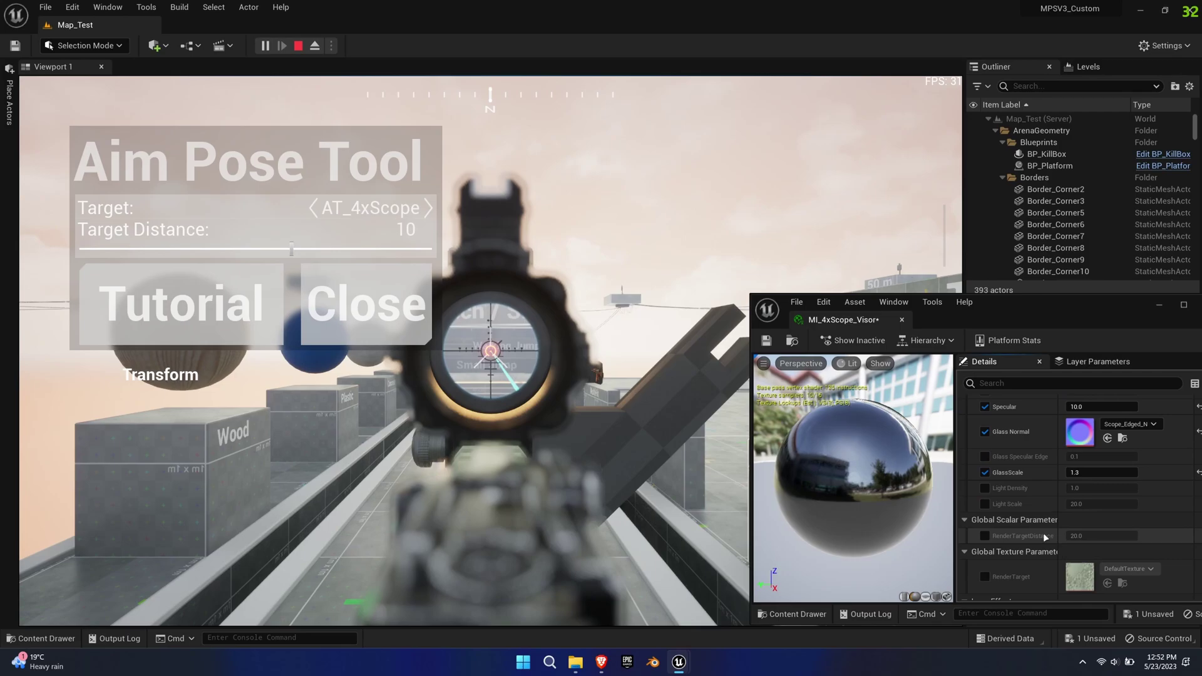
{"action": "left_click", "coordinate": [966, 519]}
{"action": "left_click", "coordinate": [965, 536]}
{"action": "scroll", "coordinate": [994, 577], "scroll_direction": "down", "scroll_amount": 5}
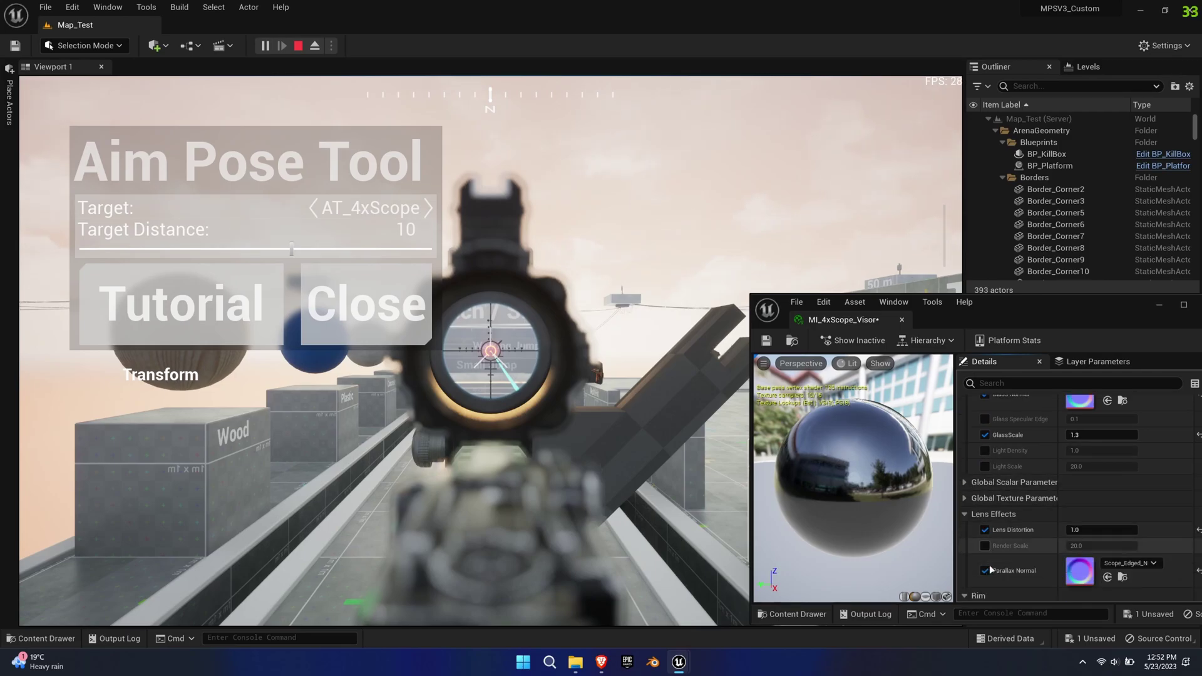
{"action": "scroll", "coordinate": [993, 576], "scroll_direction": "down", "scroll_amount": 3}
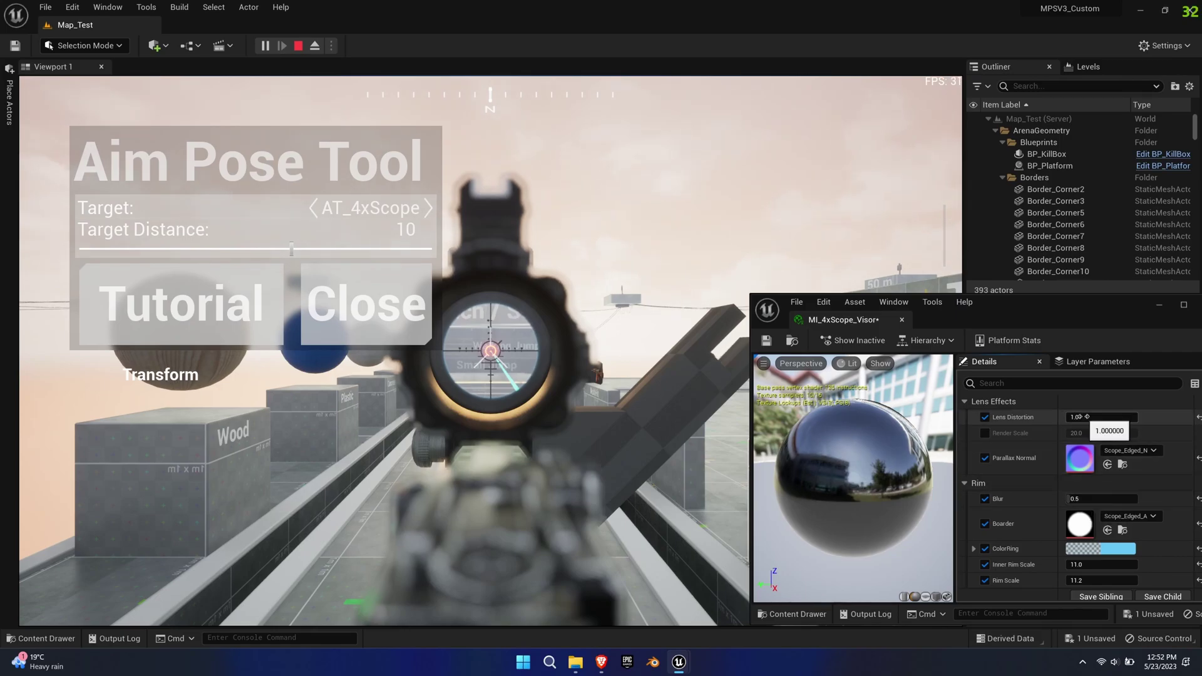
Step: Vary the Lens Distortion of MI_4xScope_Visor and reset it to its default of 0.5
{"action": "left_click_drag", "start_coordinate": [1089, 417], "coordinate": [1093, 418]}
{"action": "left_click_drag", "start_coordinate": [1098, 417], "coordinate": [1072, 417]}
{"action": "left_click", "coordinate": [1198, 418]}
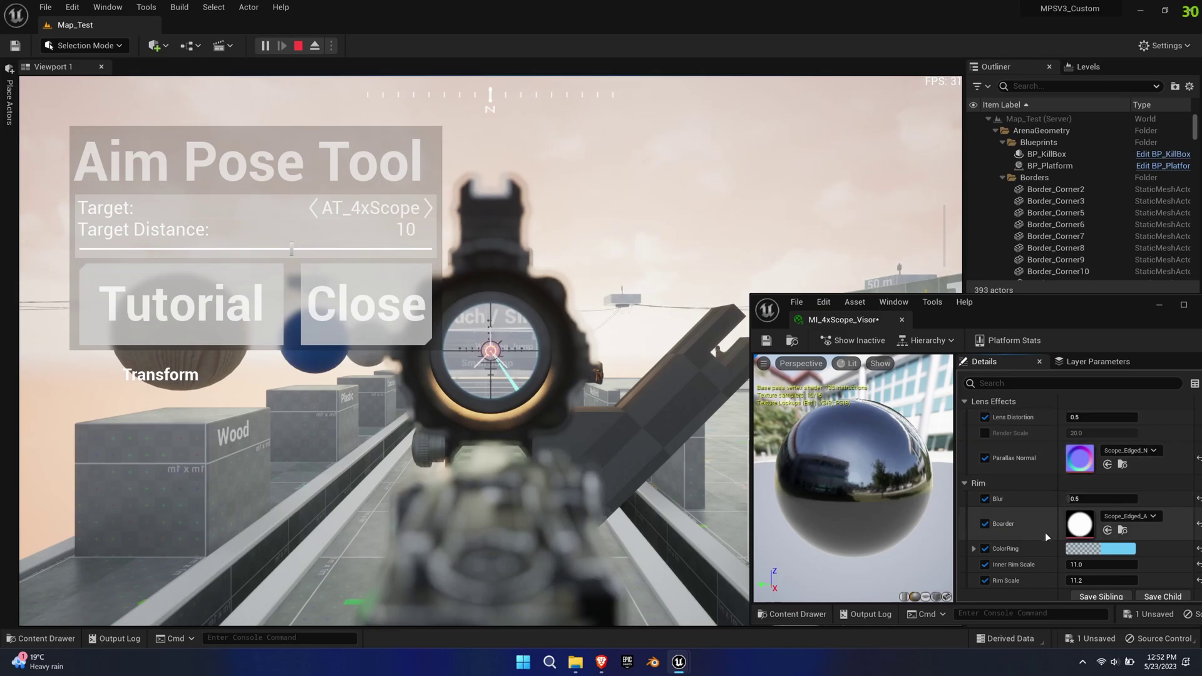
Step: Try out different Rim settings in MI_4xScope_Visor: the Inner Rim Scale, the ColorRing colour and the Rim Scale
{"action": "scroll", "coordinate": [1037, 532], "scroll_direction": "down", "scroll_amount": 2}
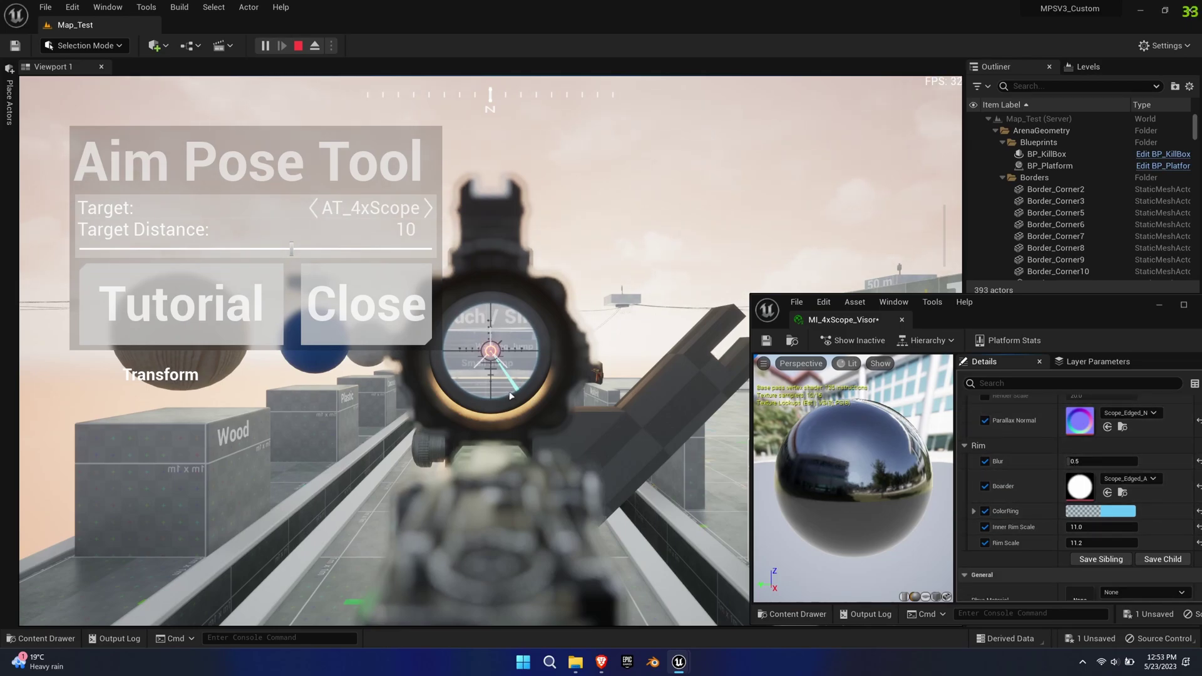
{"action": "left_click_drag", "start_coordinate": [1101, 527], "coordinate": [1109, 528]}
{"action": "left_click", "coordinate": [1109, 529]}
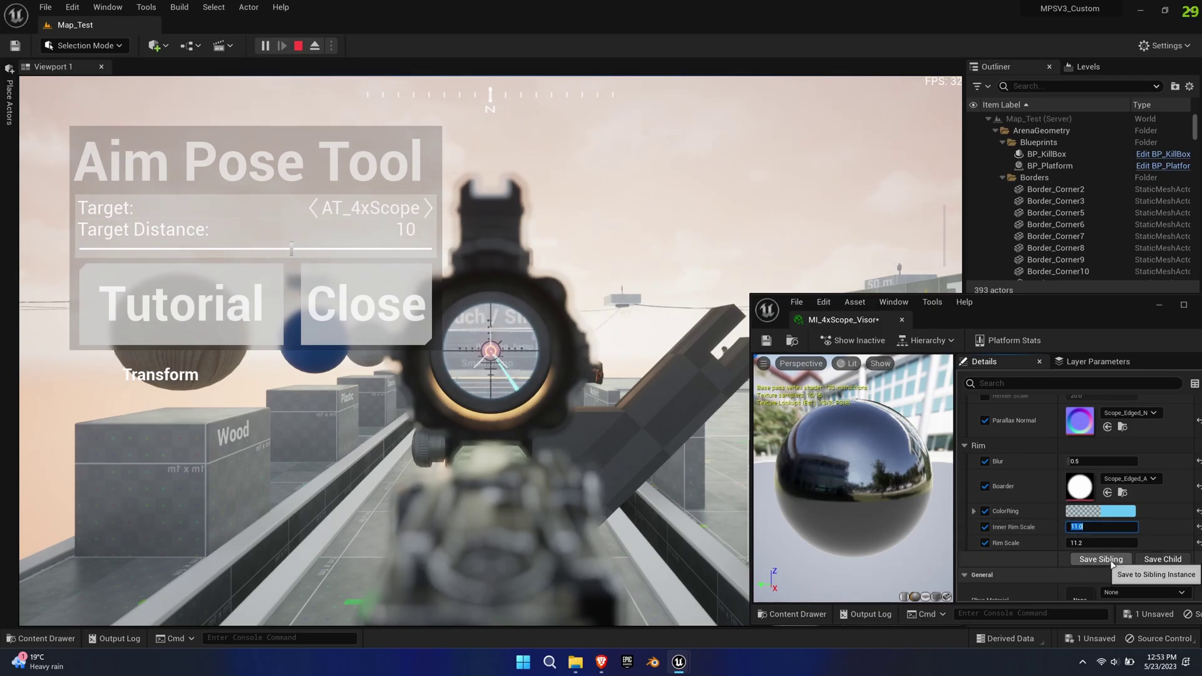
{"action": "left_click", "coordinate": [1100, 511]}
{"action": "left_click_drag", "start_coordinate": [917, 426], "coordinate": [1063, 456]}
{"action": "left_click", "coordinate": [1100, 631]}
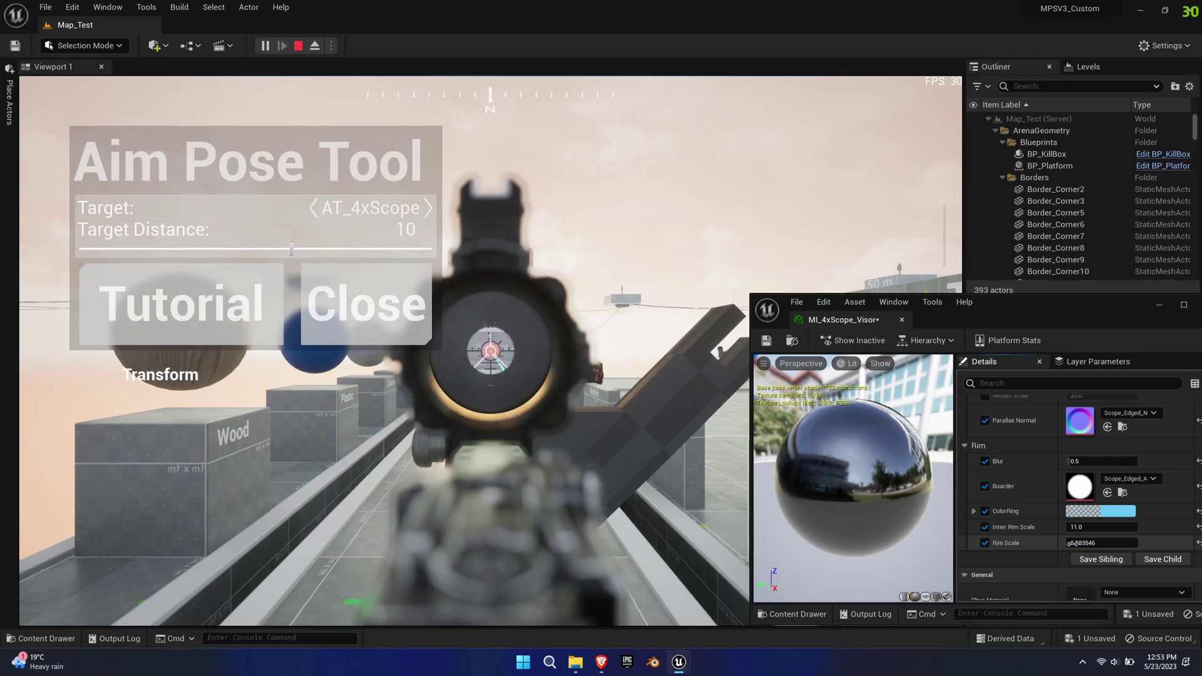
{"action": "left_click", "coordinate": [1130, 543]}
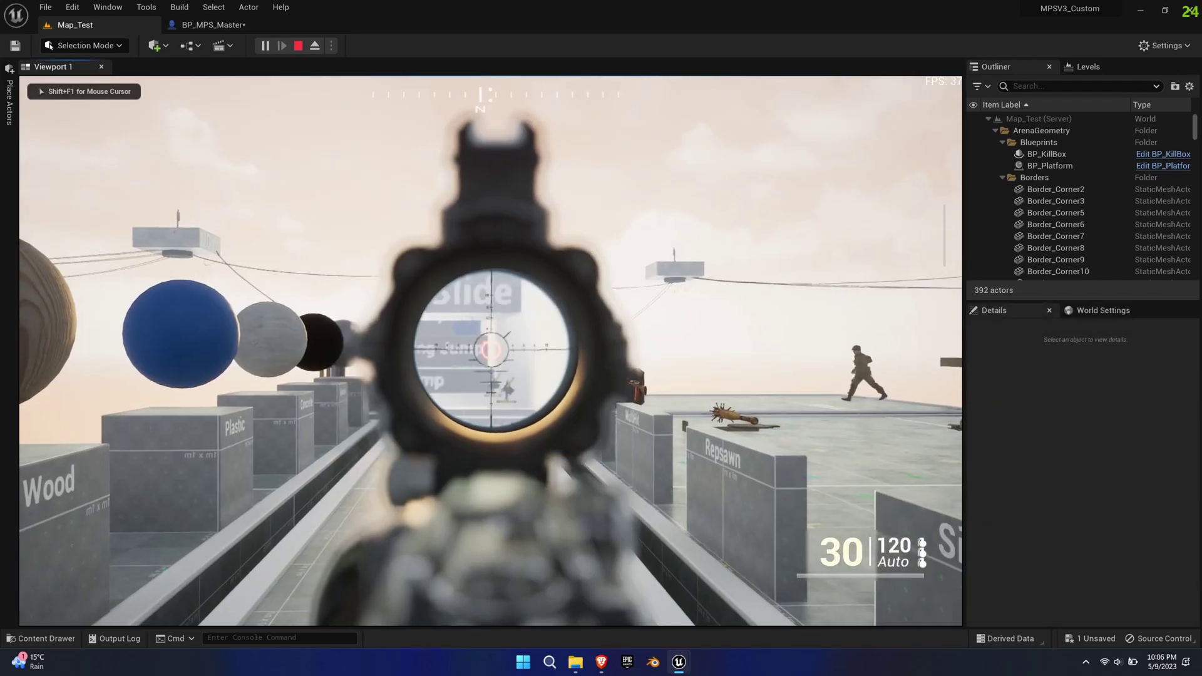
Step: Test the 4xScope in play by moving around the level while aiming through it at the targets
{"action": "key", "text": "w"}
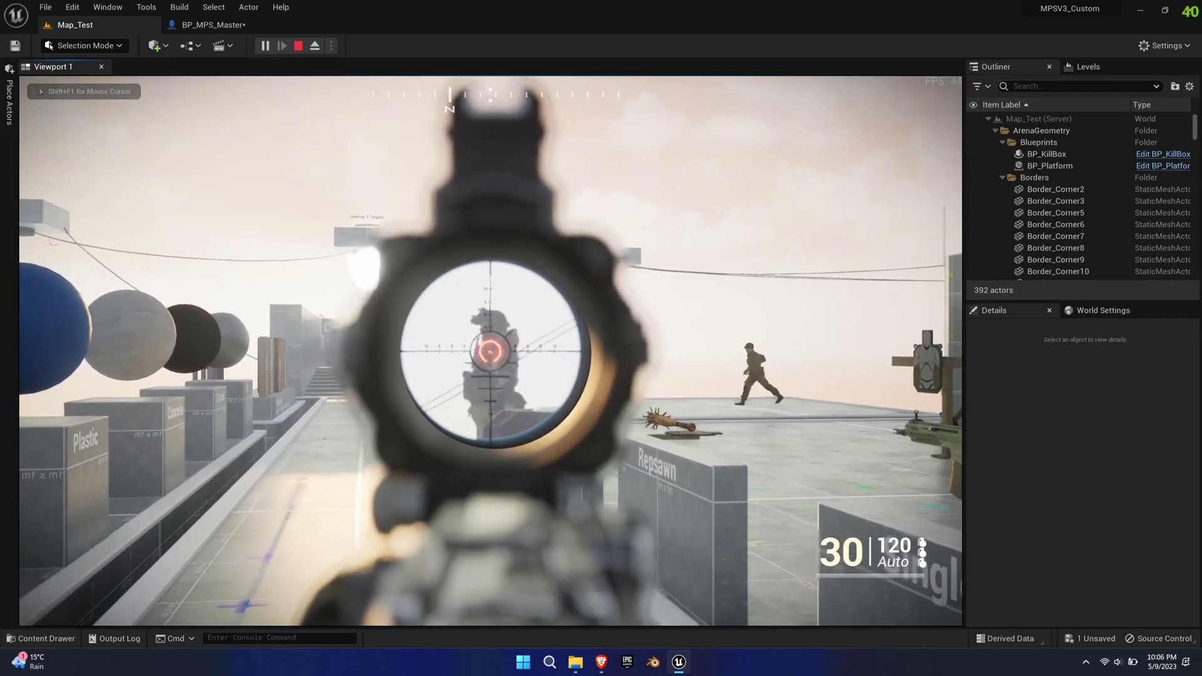
{"action": "key", "text": "d"}
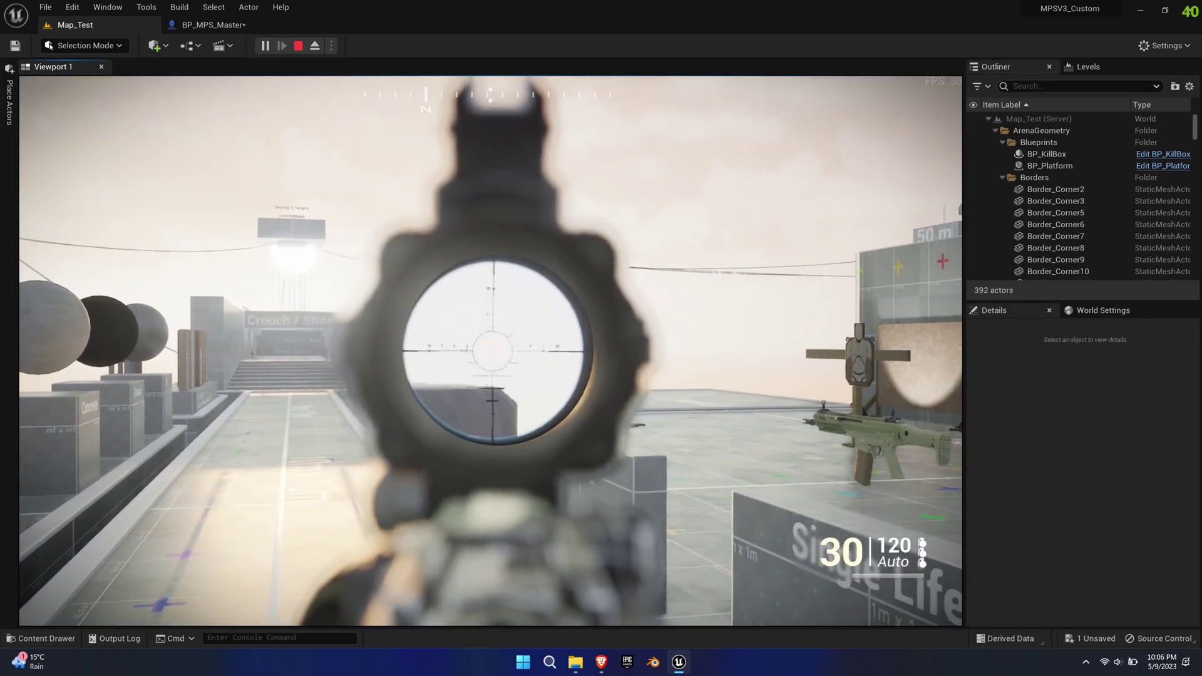
{"action": "key", "text": "a"}
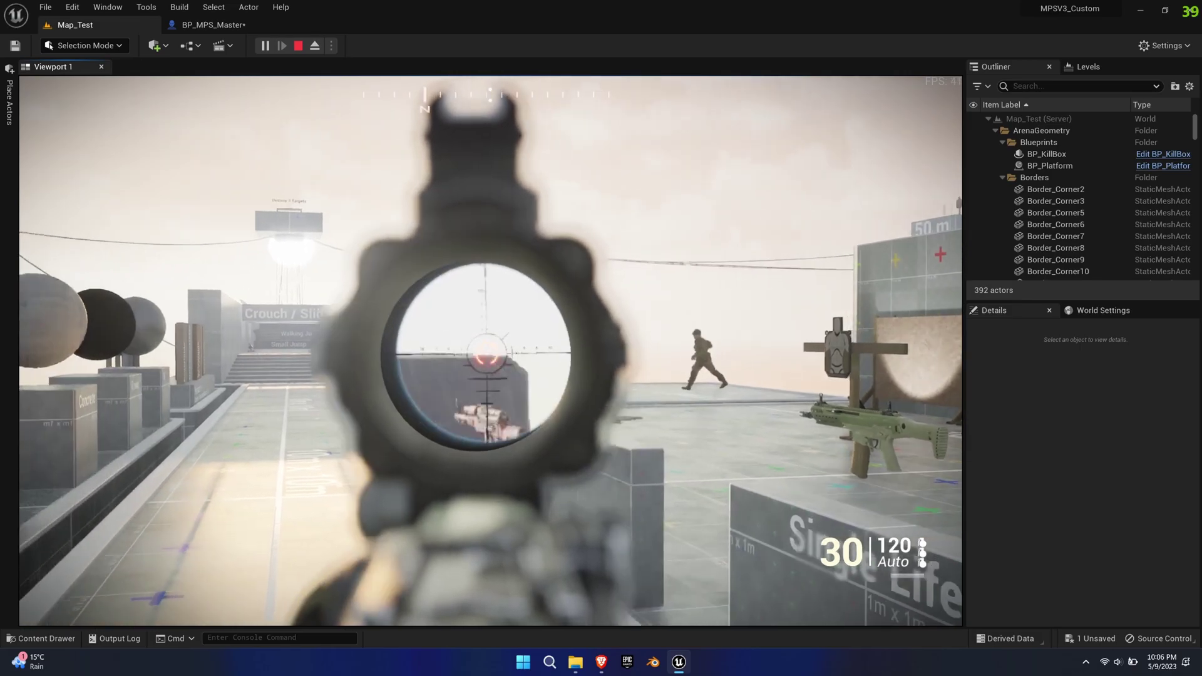
{"action": "key", "text": "w"}
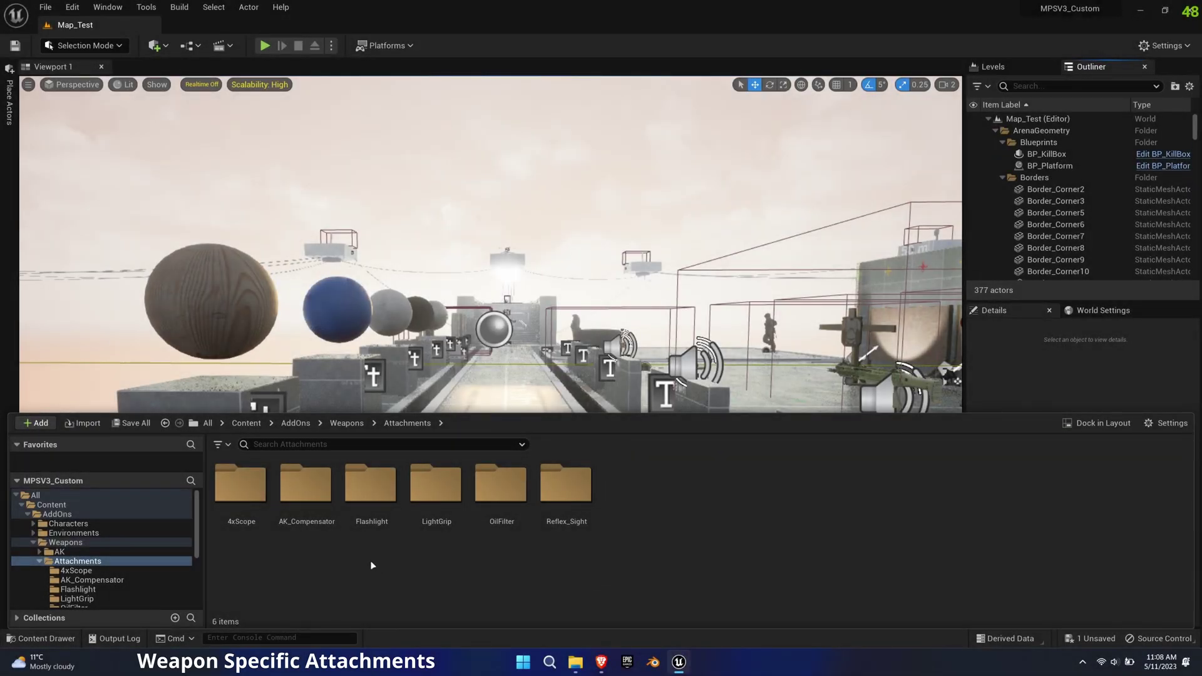
Step: Open the LightGrip attachment from its folder and inspect its mesh
{"action": "double_click", "coordinate": [430, 501]}
{"action": "double_click", "coordinate": [306, 489]}
{"action": "left_click_drag", "start_coordinate": [496, 474], "coordinate": [501, 440]}
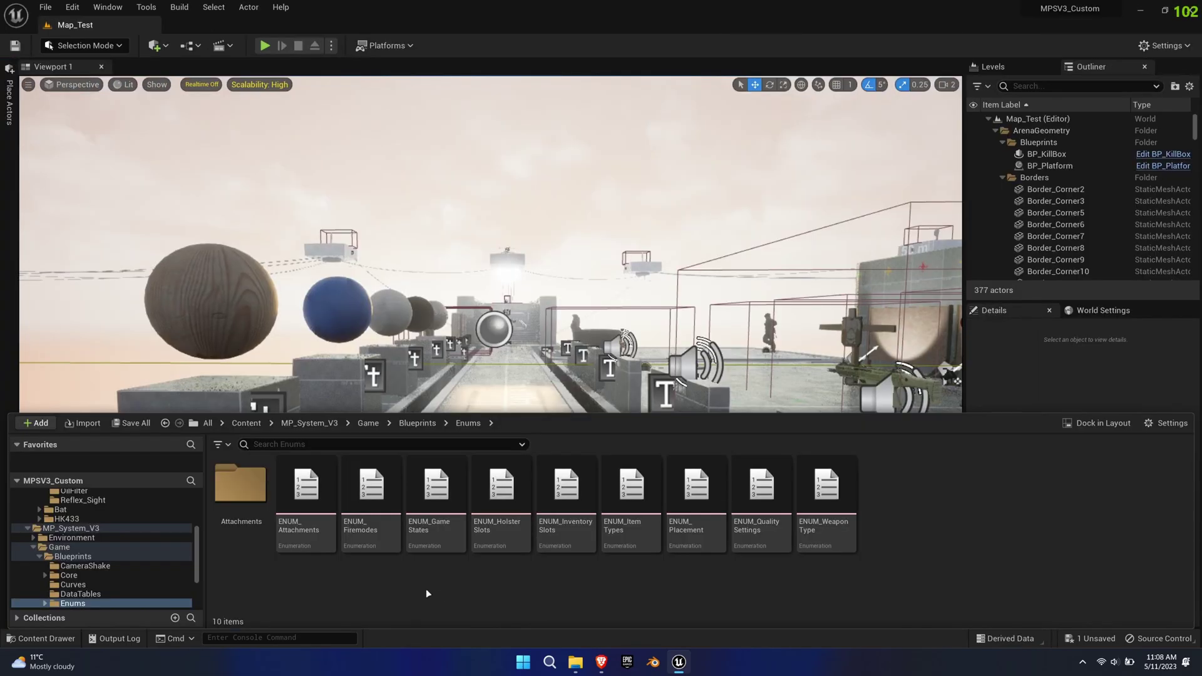
Step: Check the LightGrip entry in the ENUM_Attachments enumeration, then close the asset
{"action": "left_click", "coordinate": [318, 548]}
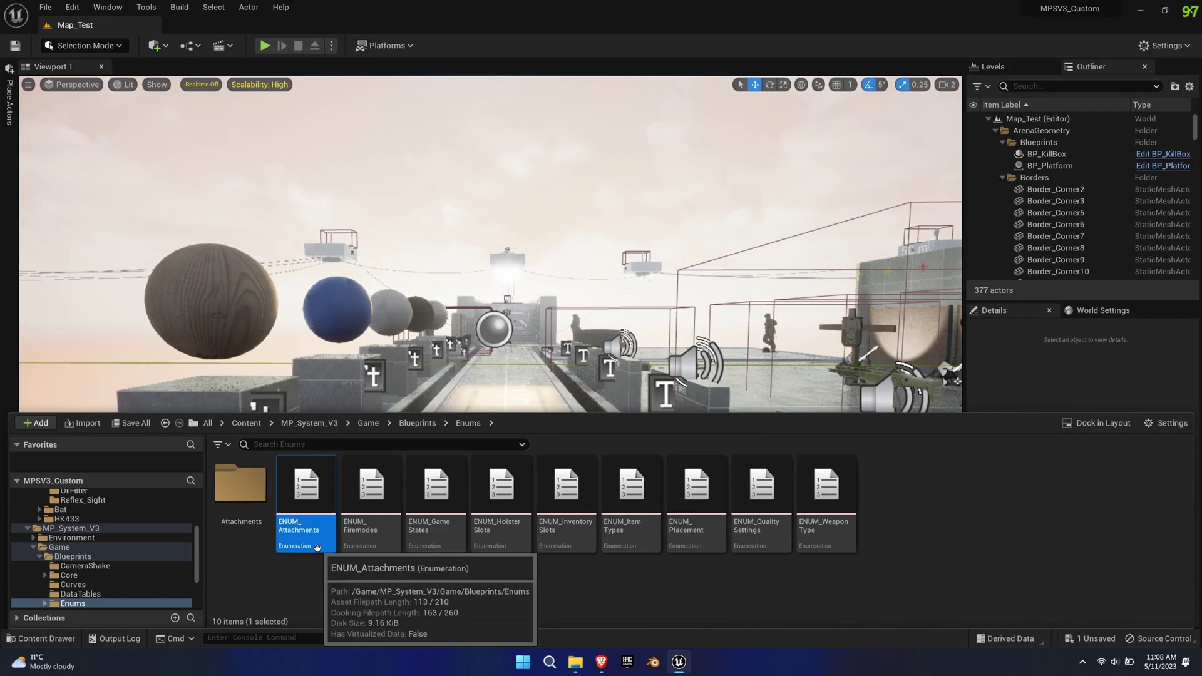
{"action": "double_click", "coordinate": [317, 548]}
{"action": "left_click", "coordinate": [238, 336]}
{"action": "middle_click", "coordinate": [227, 25]}
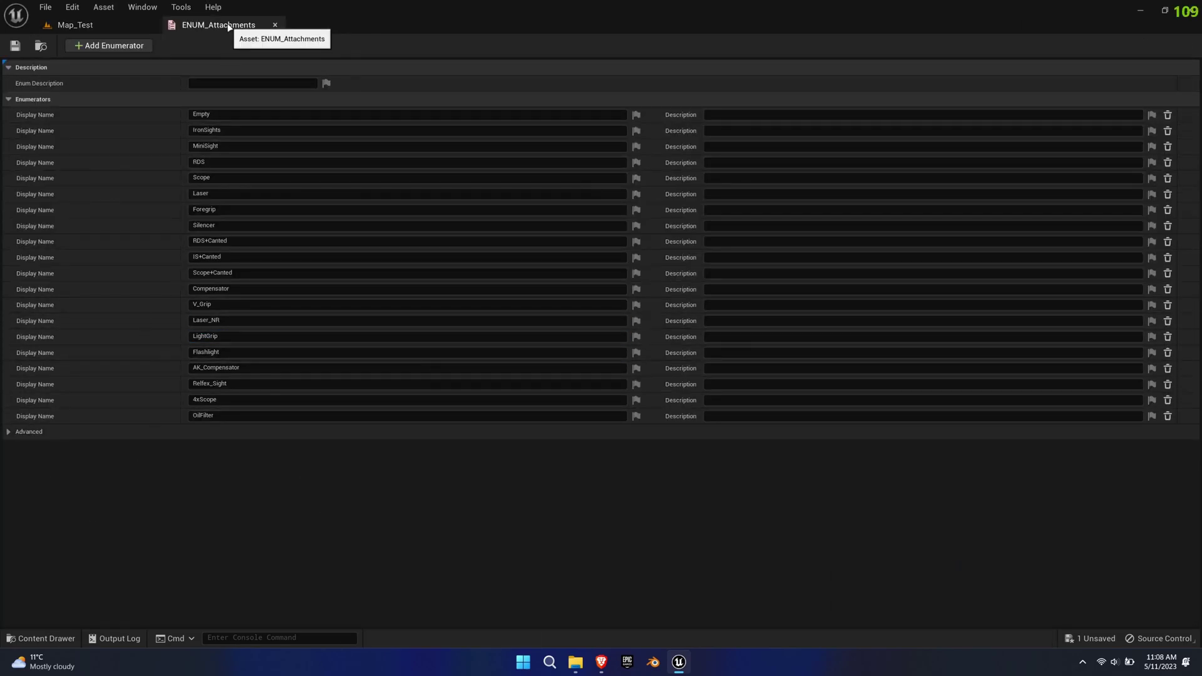
Step: Check the LightGrip entry in ENUM_Underbarrel from the Enums Attachments folder, then close the asset
{"action": "key", "text": "ctrl+space"}
{"action": "left_click", "coordinate": [241, 506]}
{"action": "double_click", "coordinate": [241, 495]}
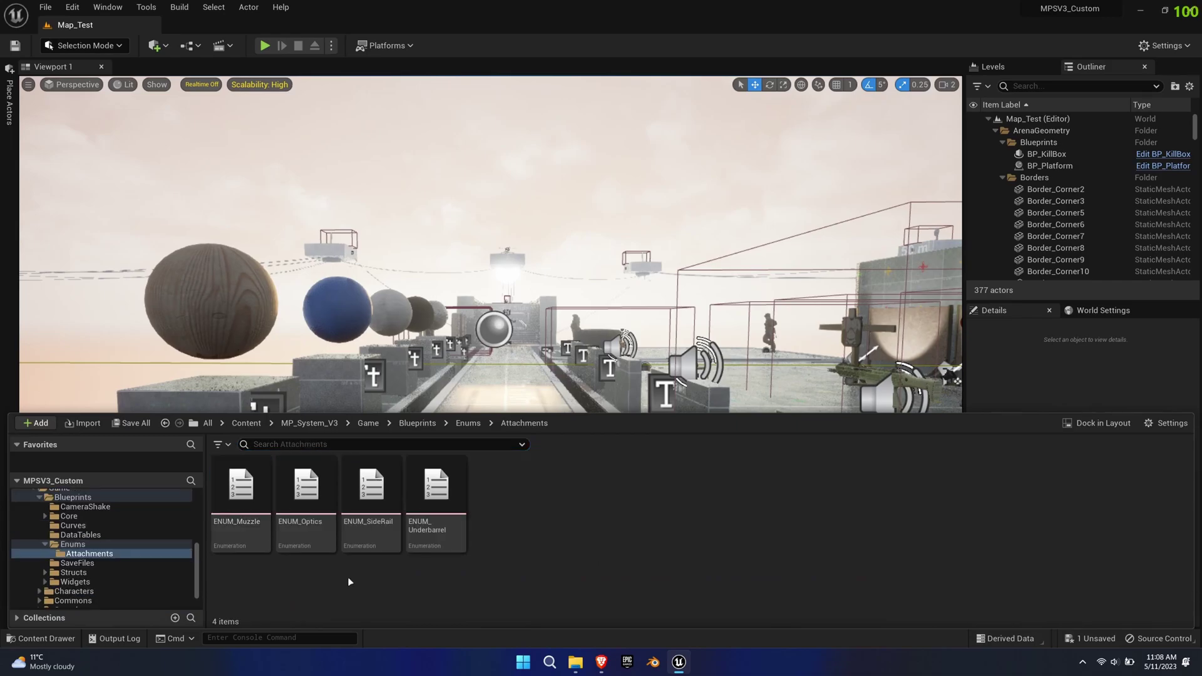
{"action": "double_click", "coordinate": [436, 495]}
{"action": "left_click", "coordinate": [242, 161]}
{"action": "middle_click", "coordinate": [236, 29]}
{"action": "key", "text": "ctrl+space"}
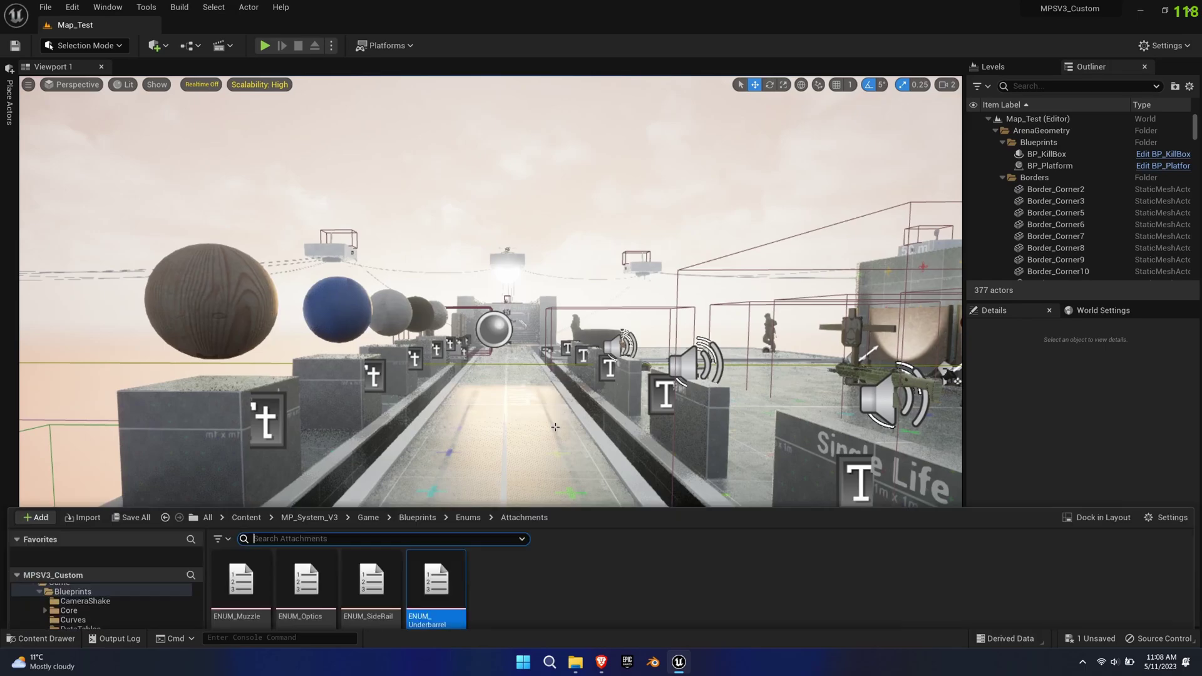
Step: Examine the LightGrip row of the DT_Underbarrel data table, including its EnumUnderbarrel options
{"action": "left_click", "coordinate": [80, 535]}
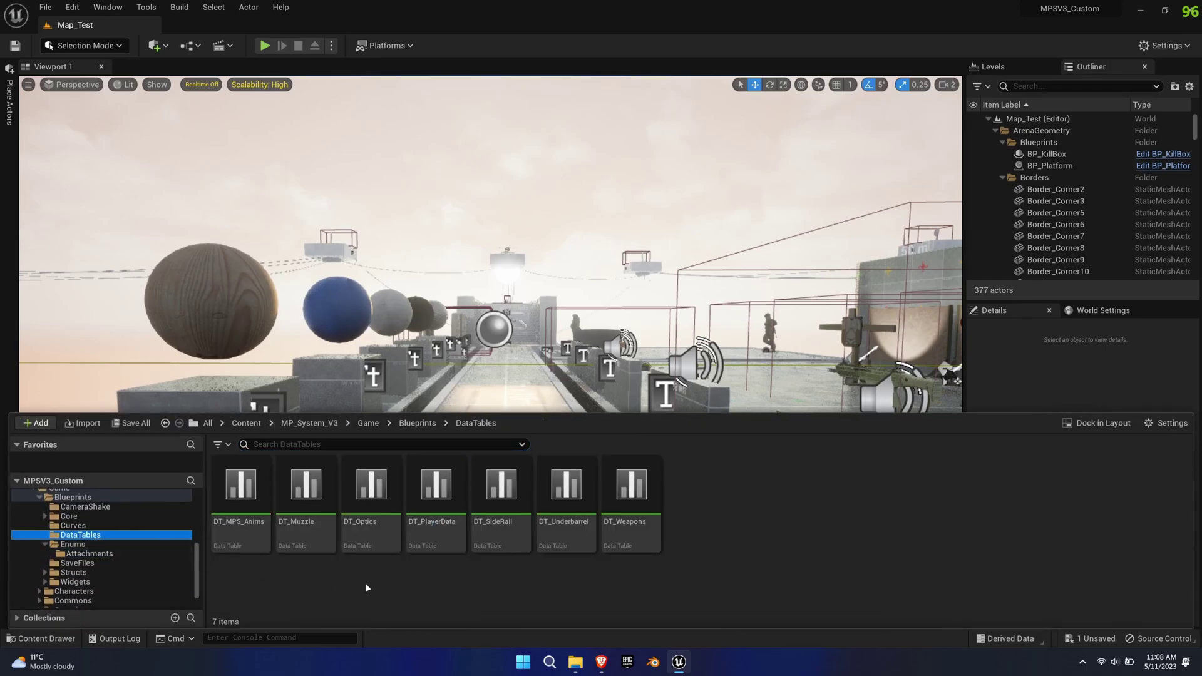
{"action": "double_click", "coordinate": [570, 541]}
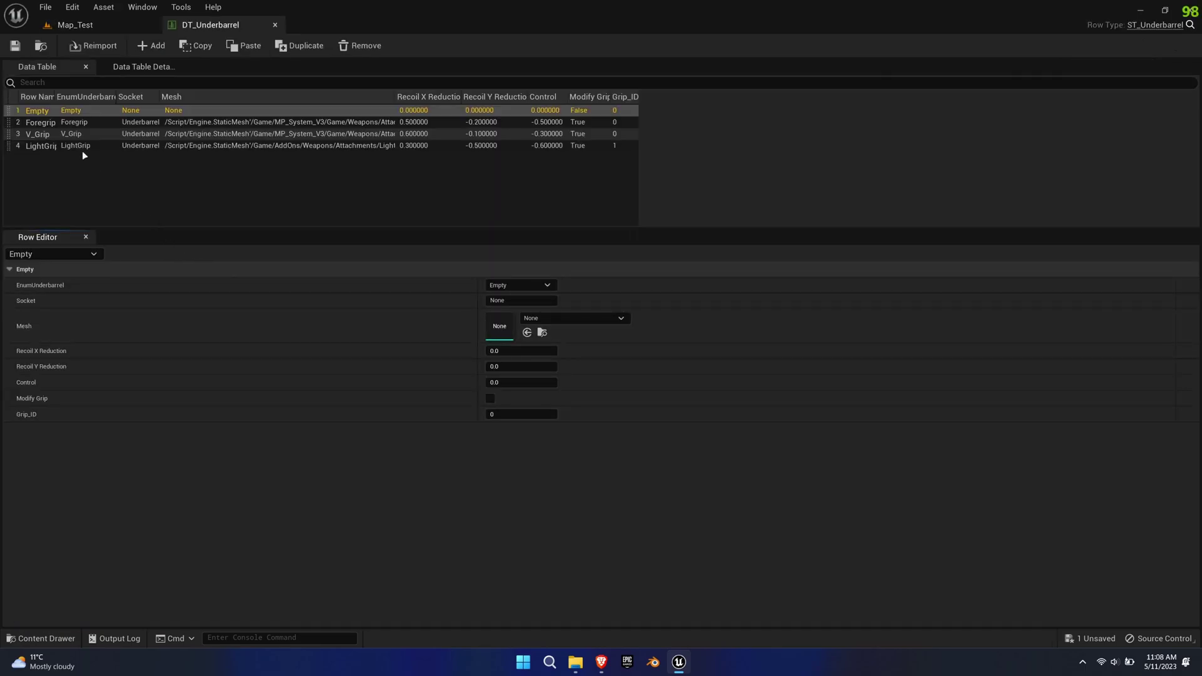
{"action": "left_click", "coordinate": [81, 147]}
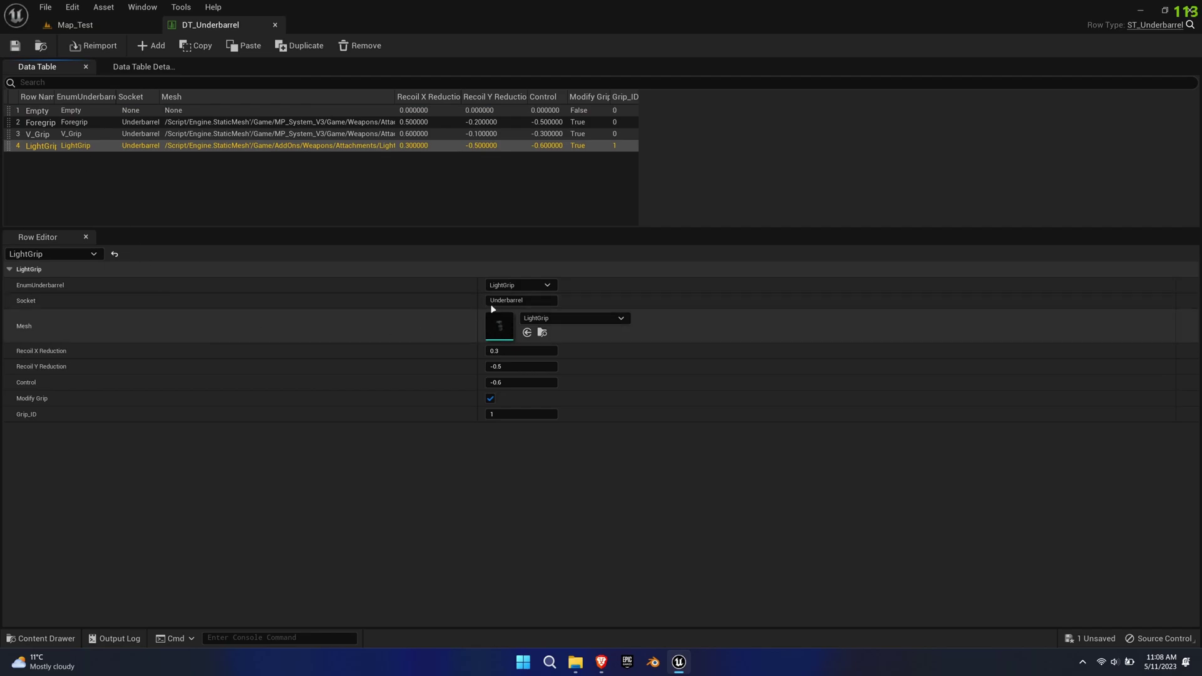
{"action": "left_click", "coordinate": [525, 287]}
{"action": "left_click", "coordinate": [523, 287]}
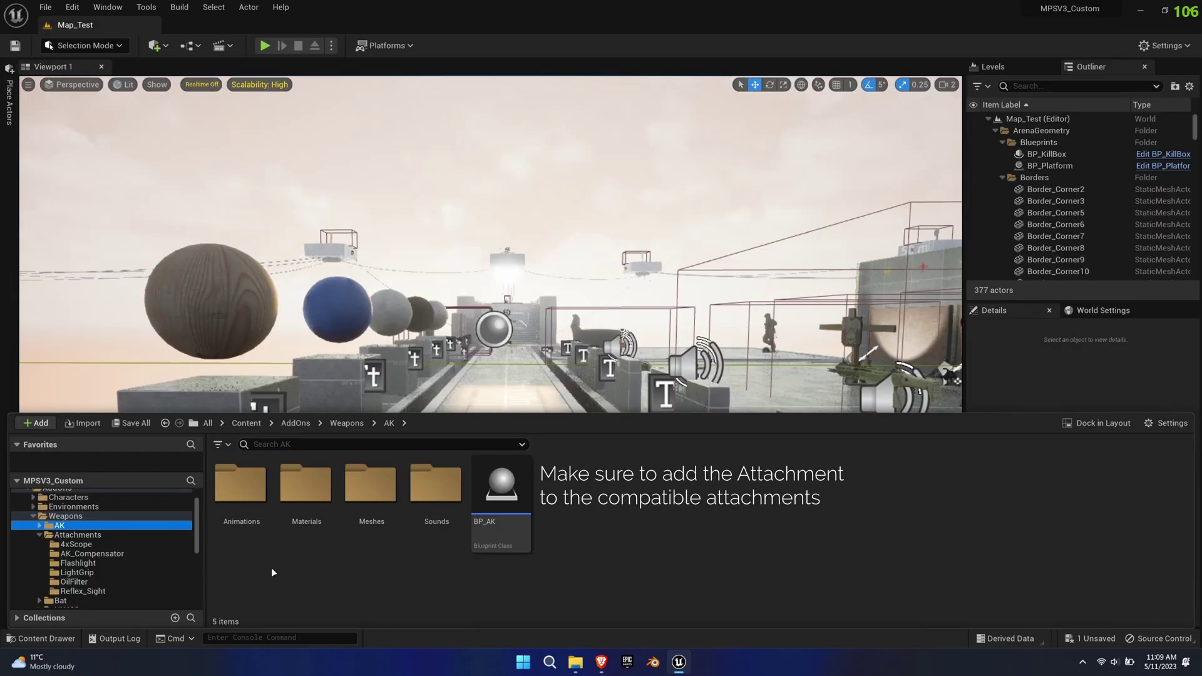
Step: Open the AK_Anims level from the AK weapon's Sequencer_Anims folder
{"action": "double_click", "coordinate": [243, 492]}
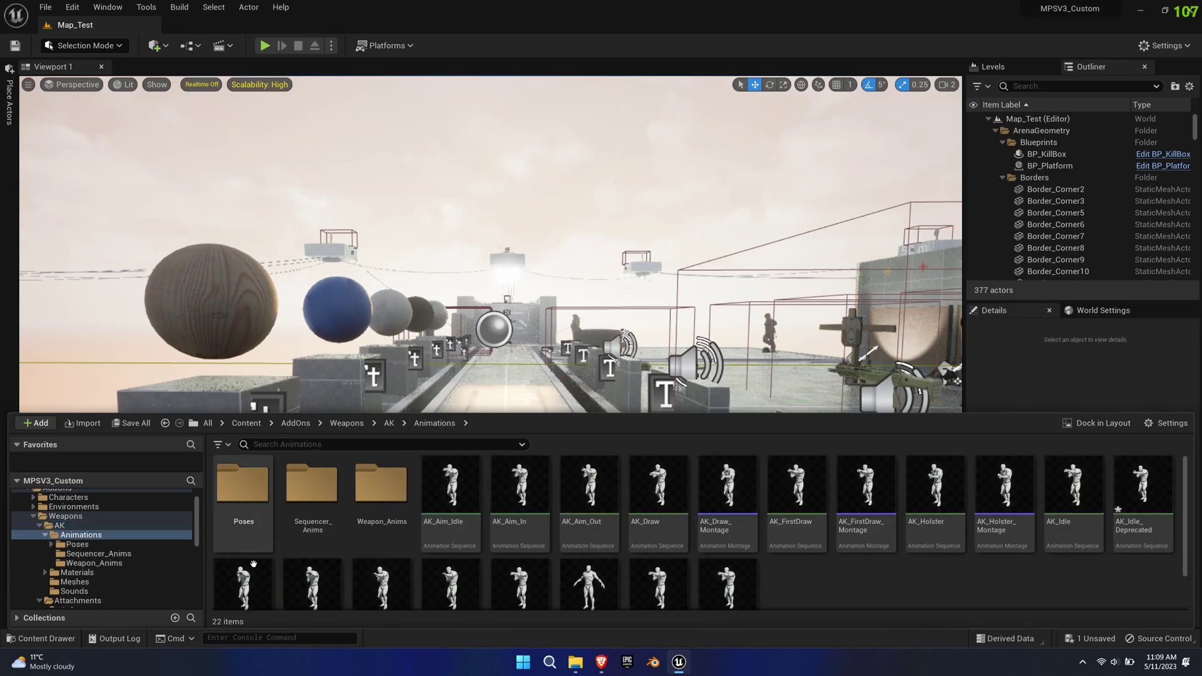
{"action": "double_click", "coordinate": [313, 488]}
{"action": "double_click", "coordinate": [243, 488]}
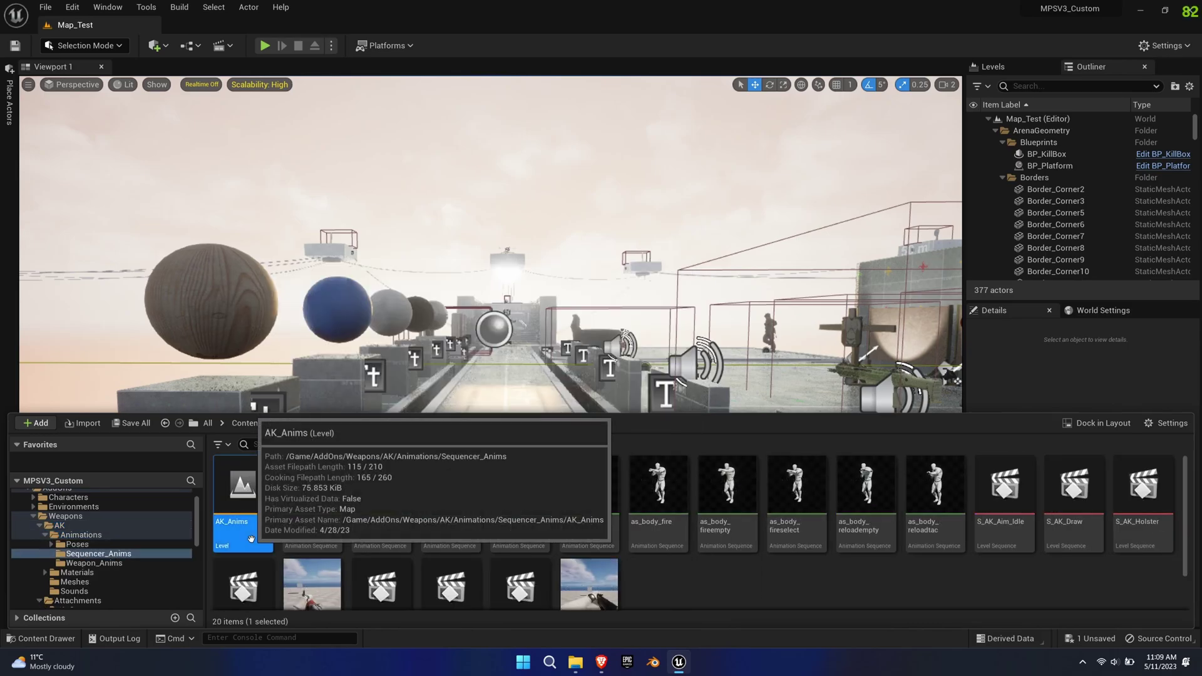
{"action": "left_click", "coordinate": [704, 464]}
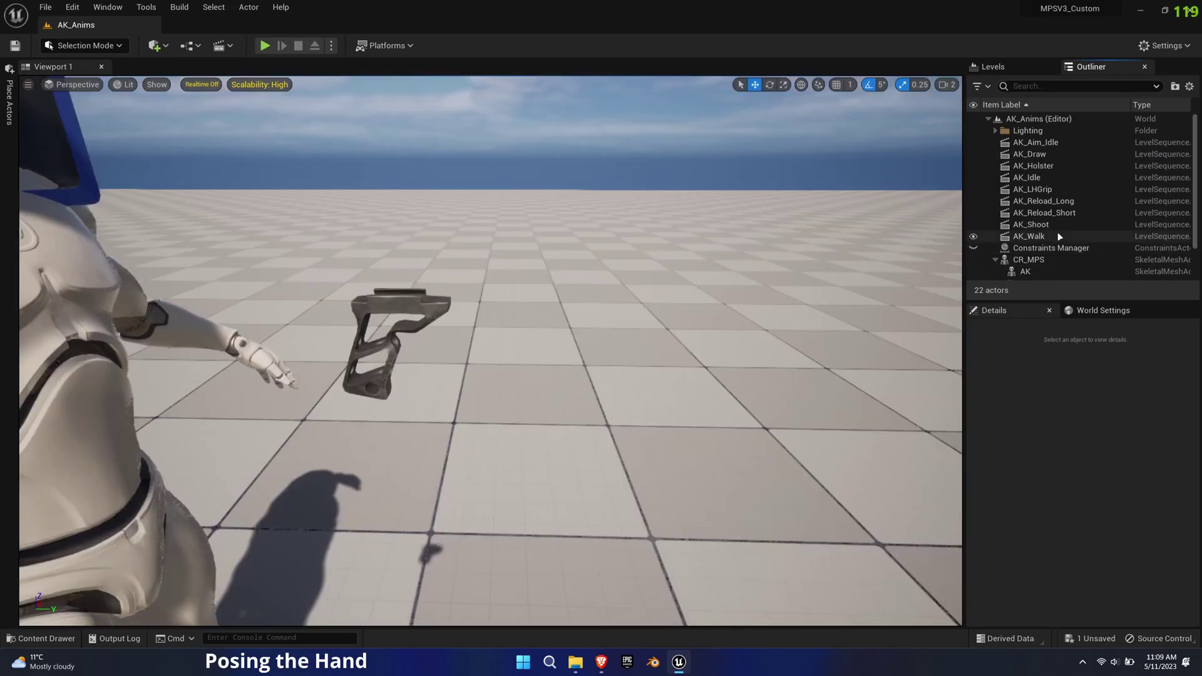
Step: Select the AK_LHGrip level sequence actor and open its sequence in Sequencer
{"action": "left_click", "coordinate": [1038, 179]}
{"action": "left_click", "coordinate": [1061, 191]}
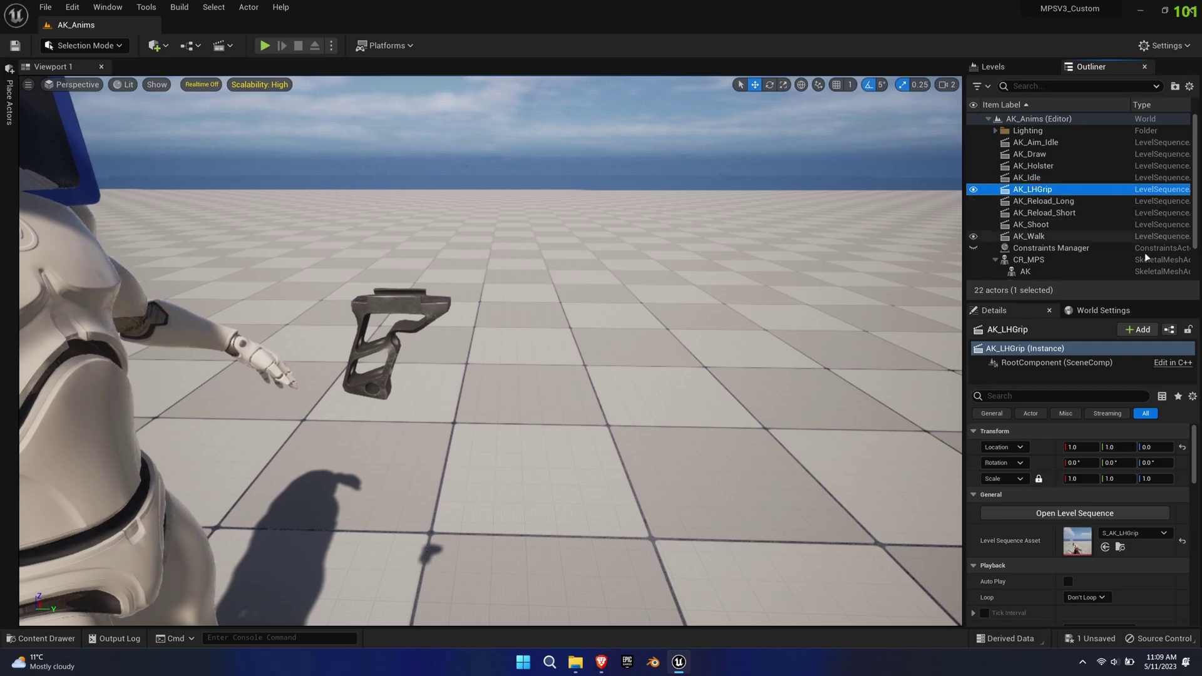
{"action": "left_click", "coordinate": [1087, 513]}
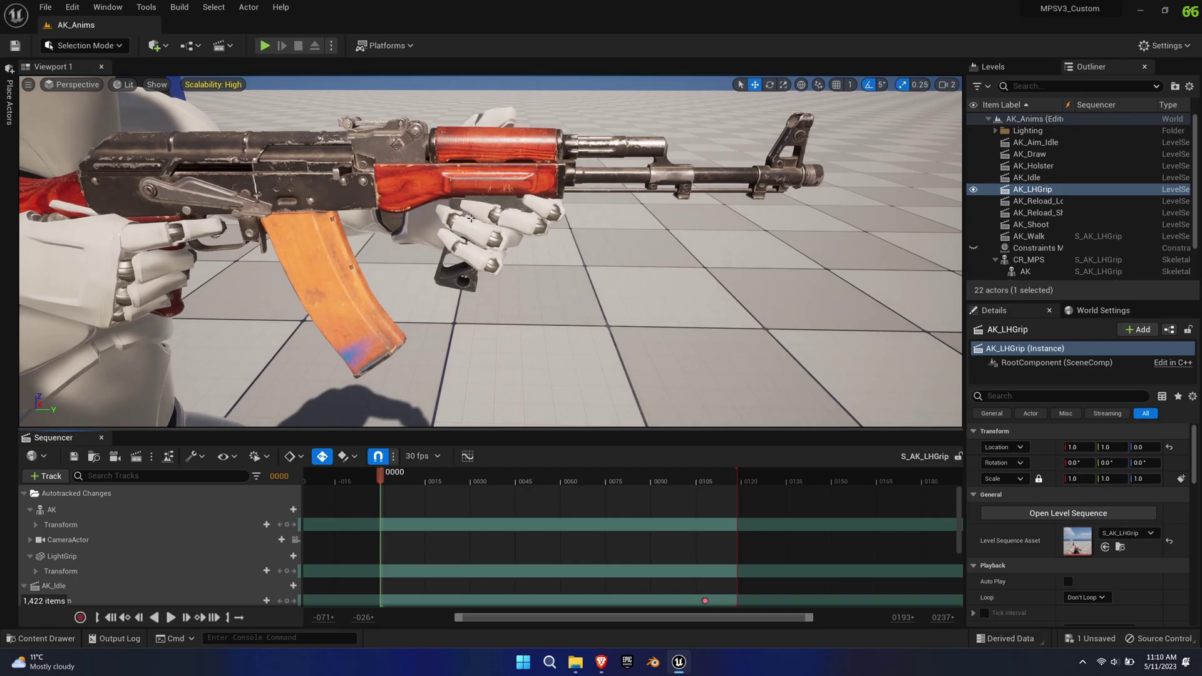
Step: Inspect the LightGrip mesh under the AK's handguard and view the pose through the CameraActor
{"action": "left_click", "coordinate": [452, 276]}
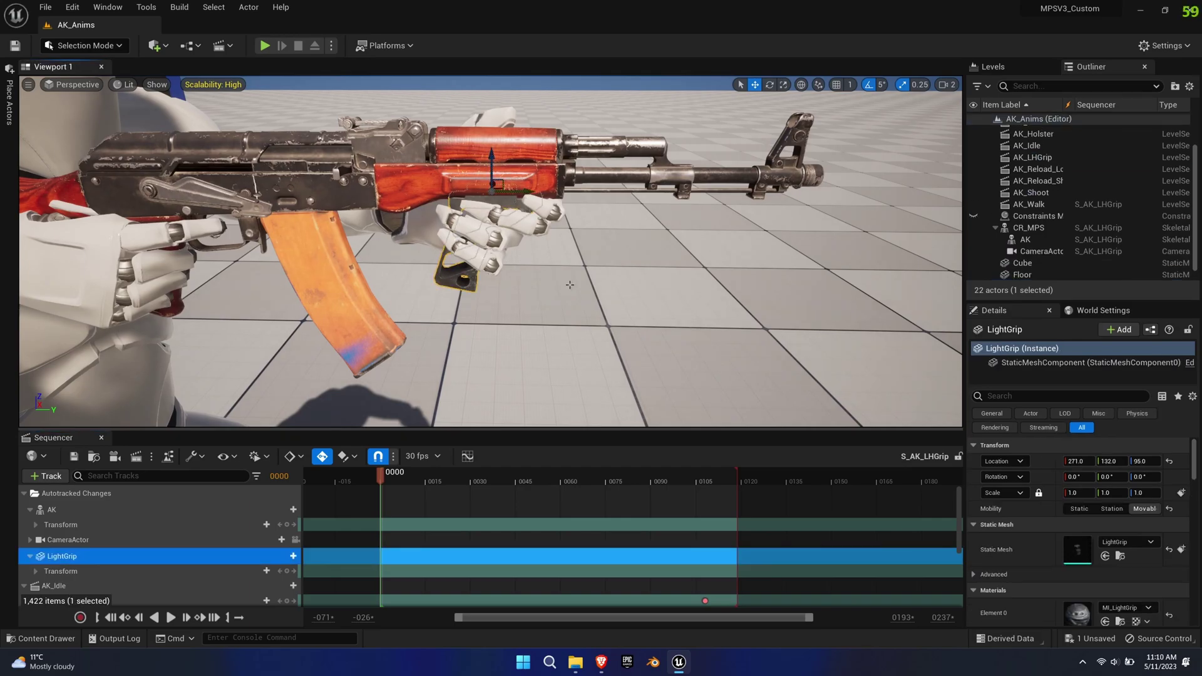
{"action": "key", "text": "f"}
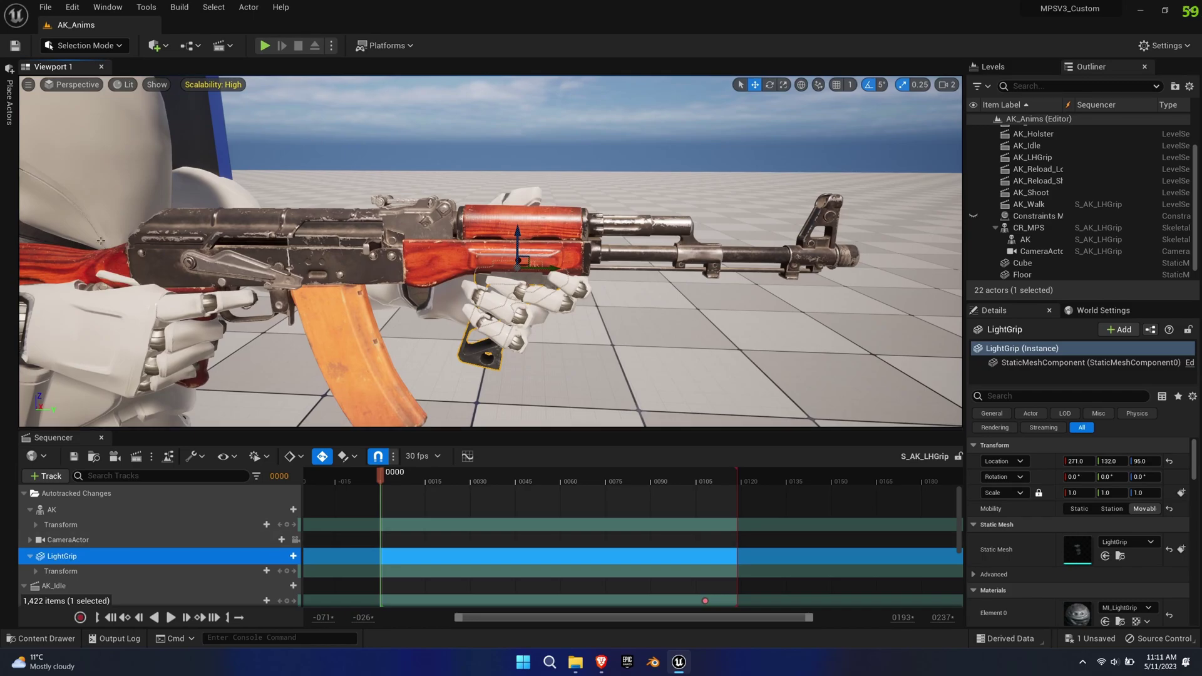
{"action": "left_click", "coordinate": [69, 85]}
{"action": "left_click", "coordinate": [108, 230]}
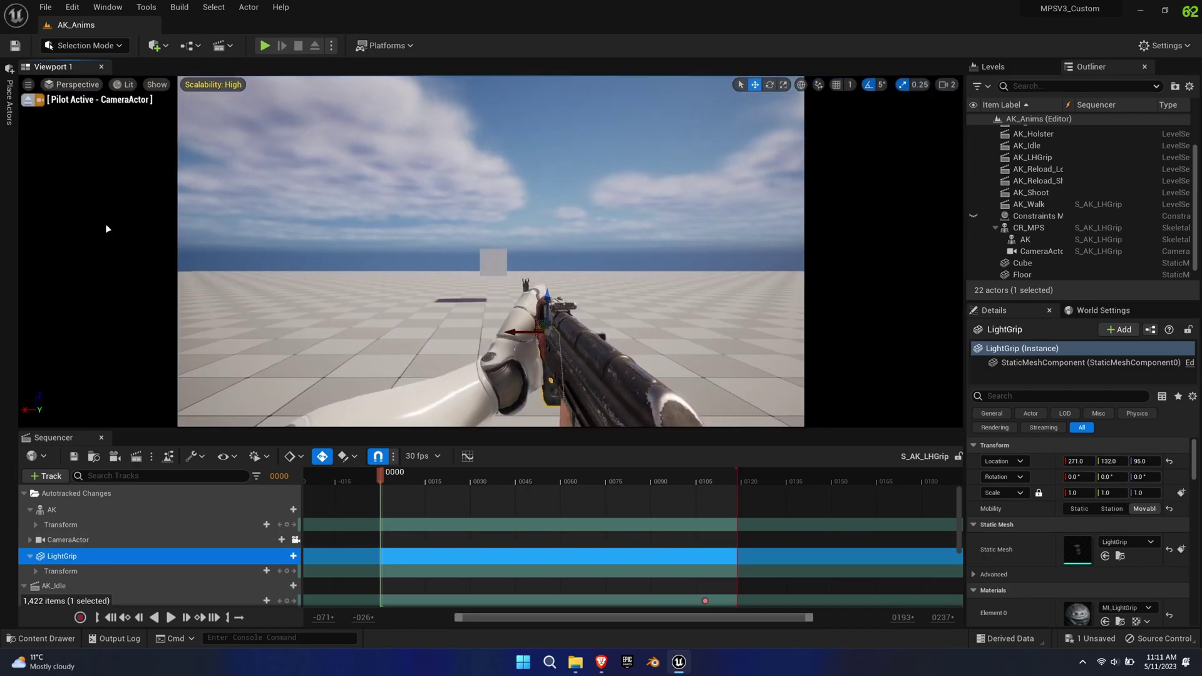
Step: Select the CR_MPS track in the sequence and stop piloting the CameraActor
{"action": "scroll", "coordinate": [88, 562], "scroll_direction": "down", "scroll_amount": 2}
{"action": "right_click", "coordinate": [62, 580]}
{"action": "left_click", "coordinate": [27, 99]}
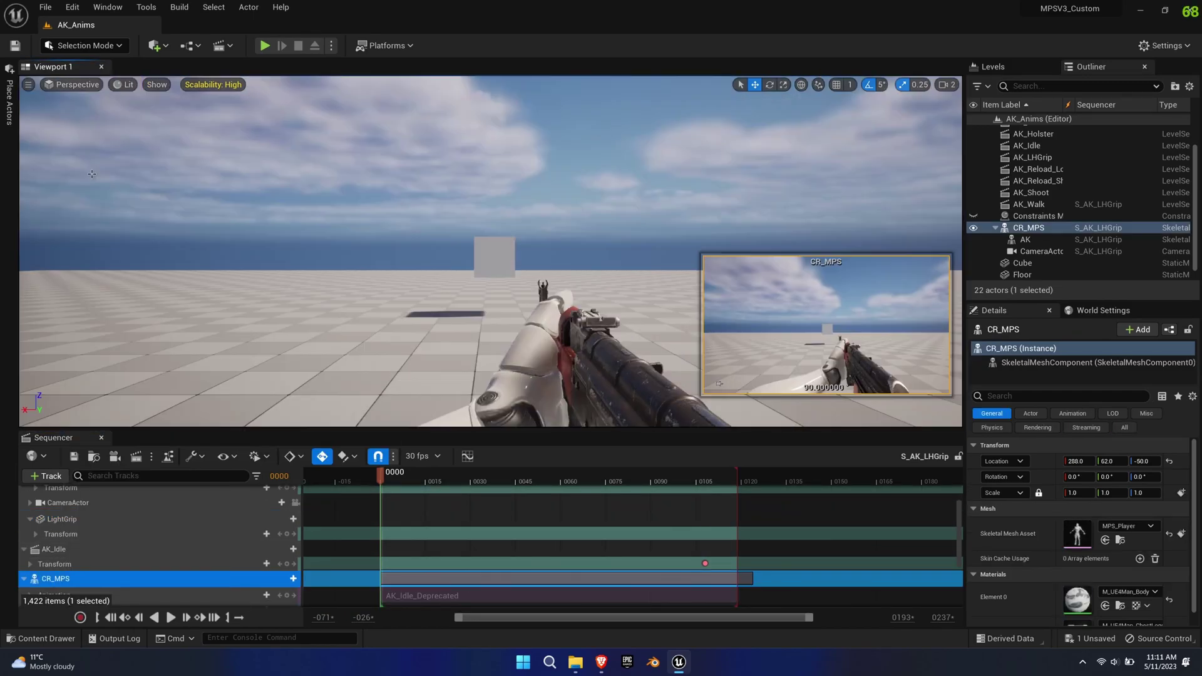